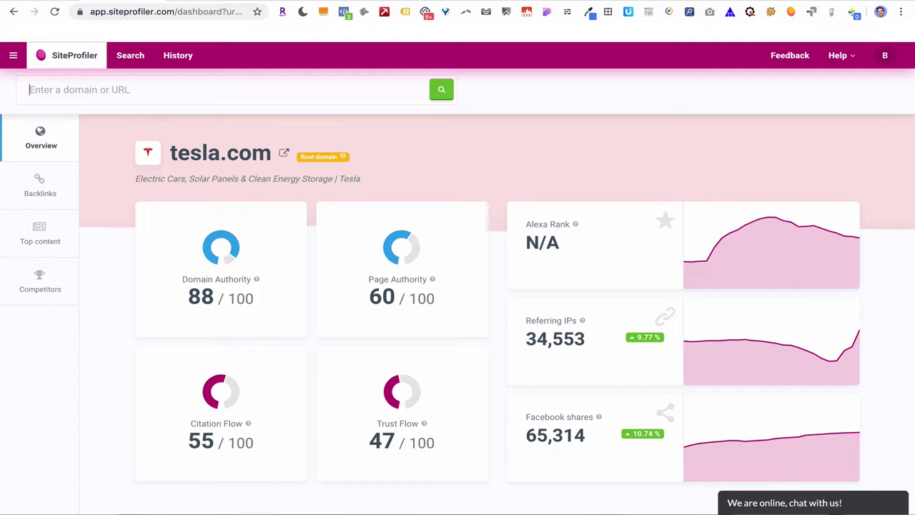
Switch to KWFinder and run a keyword search for "aeropress coffee"
click(14, 57)
click(77, 127)
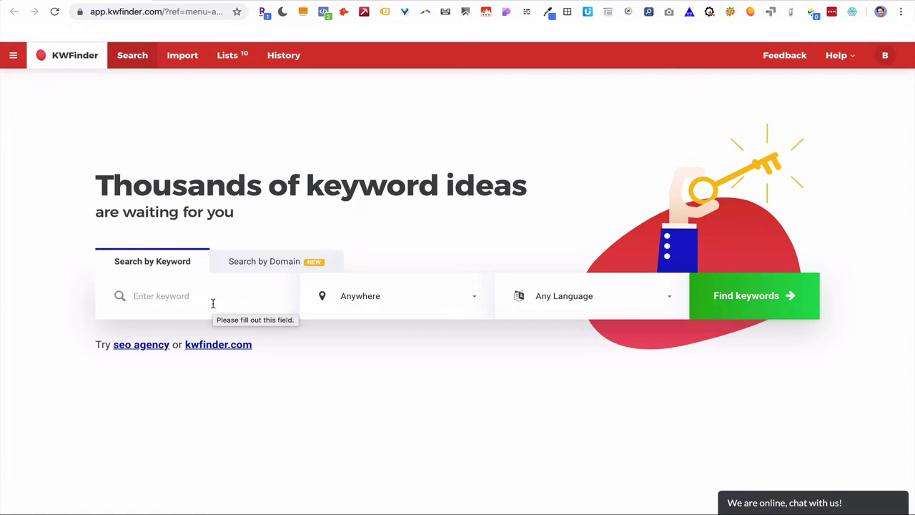
text(aeropres)
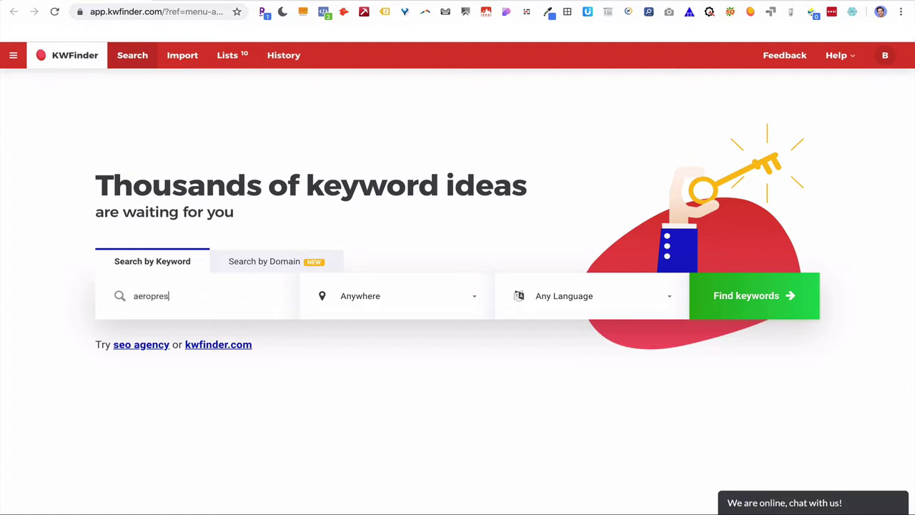
text(s coffee)
key(Return)
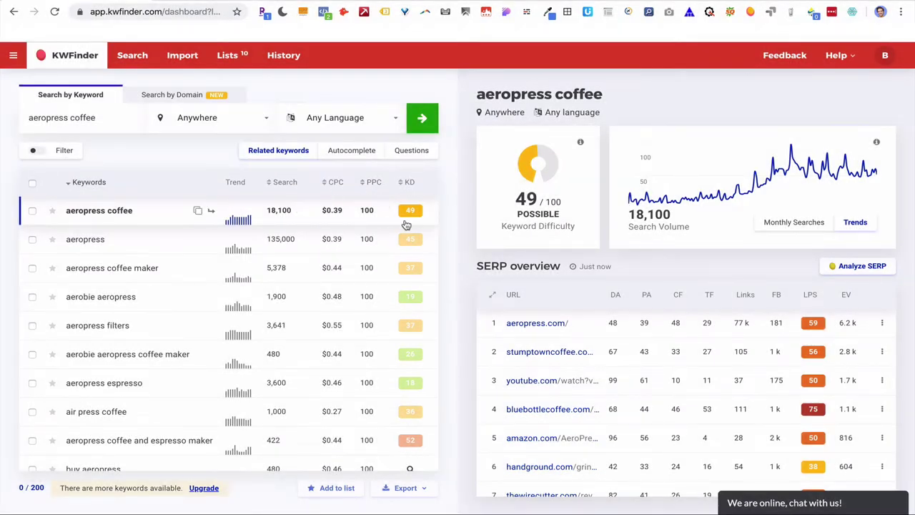
Enable the keyword filter with a minimum keyword difficulty of 2 and apply it to the related keywords
mouse_move(416, 215)
click(37, 150)
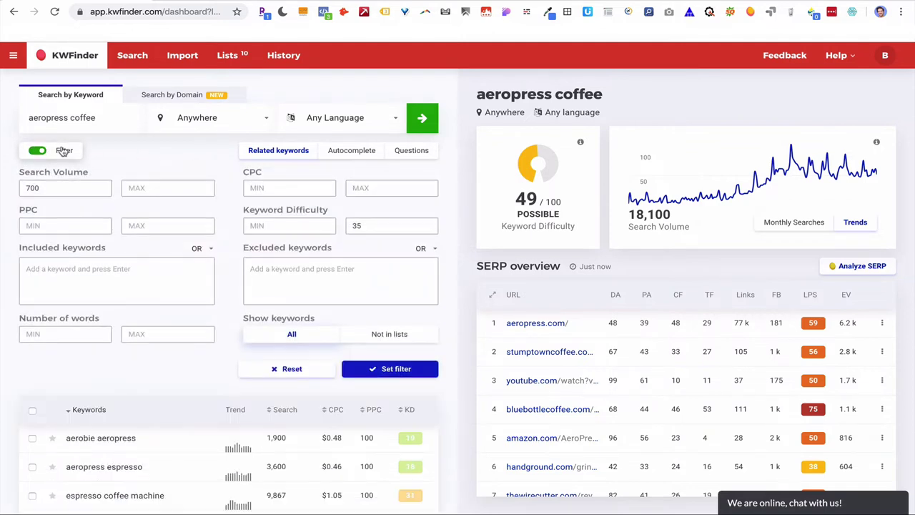
click(68, 185)
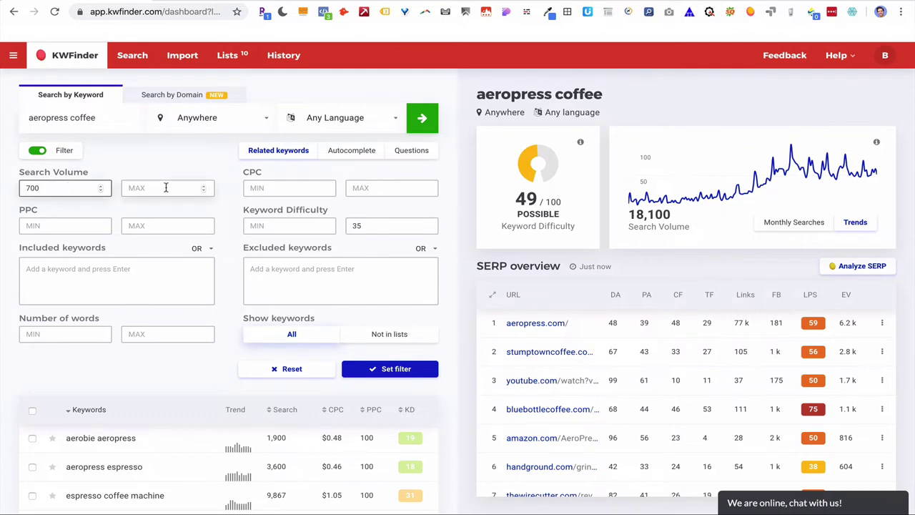
click(286, 227)
text(2)
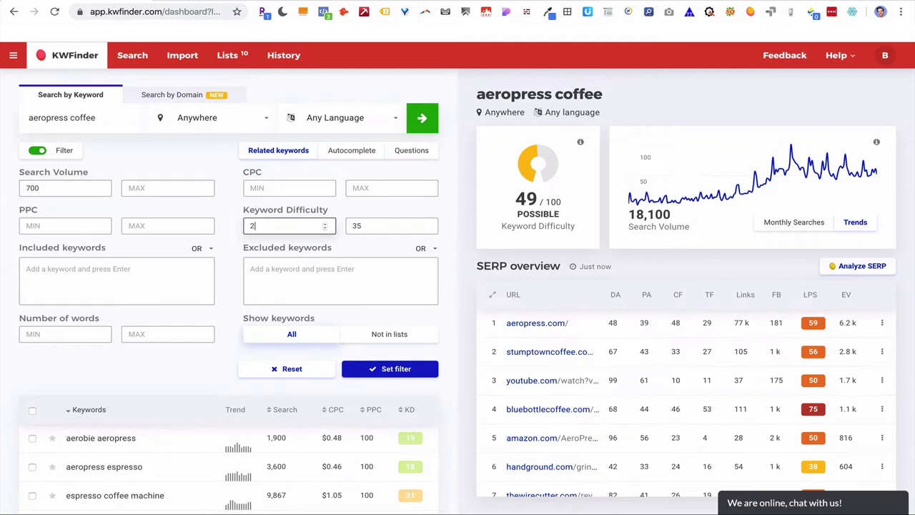
click(367, 226)
click(404, 370)
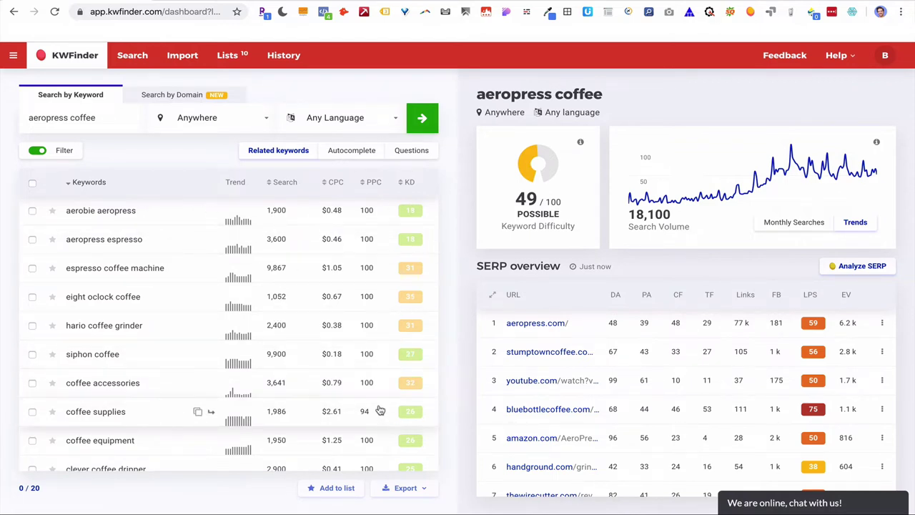
Browse the filtered related keywords and load the difficulty and SERP details for "coffee supplies"
scroll(328, 325, down, 3)
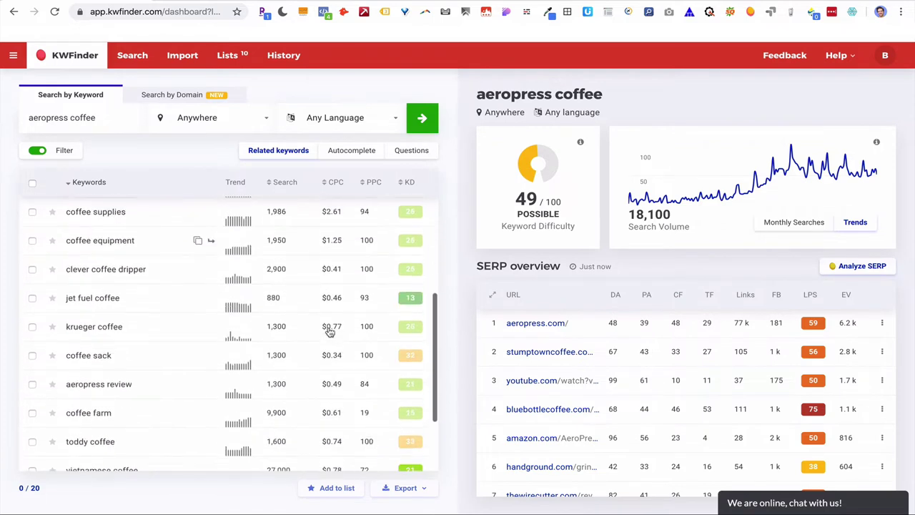
scroll(329, 332, up, 3)
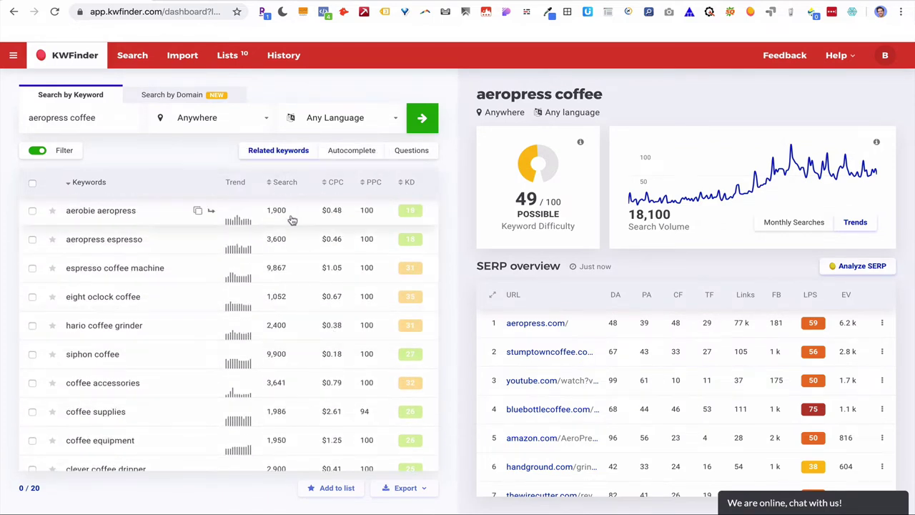
scroll(295, 225, down, 3)
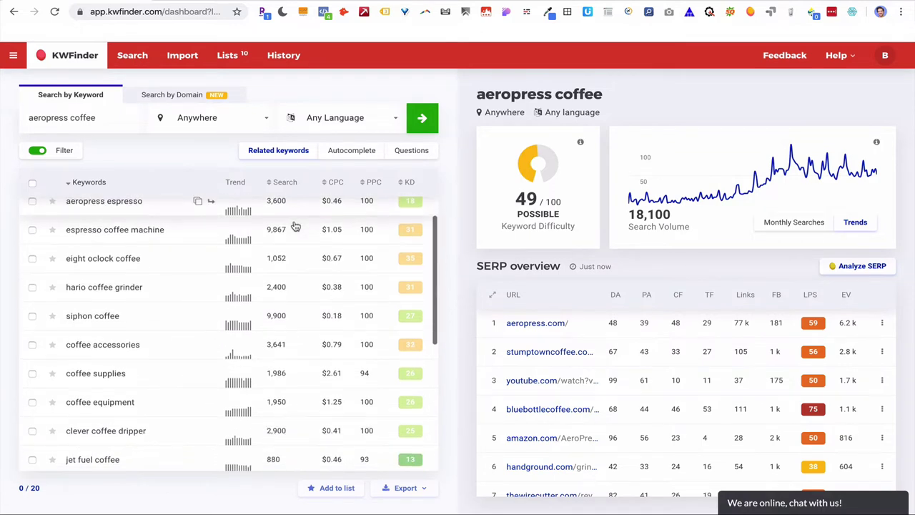
scroll(295, 226, down, 3)
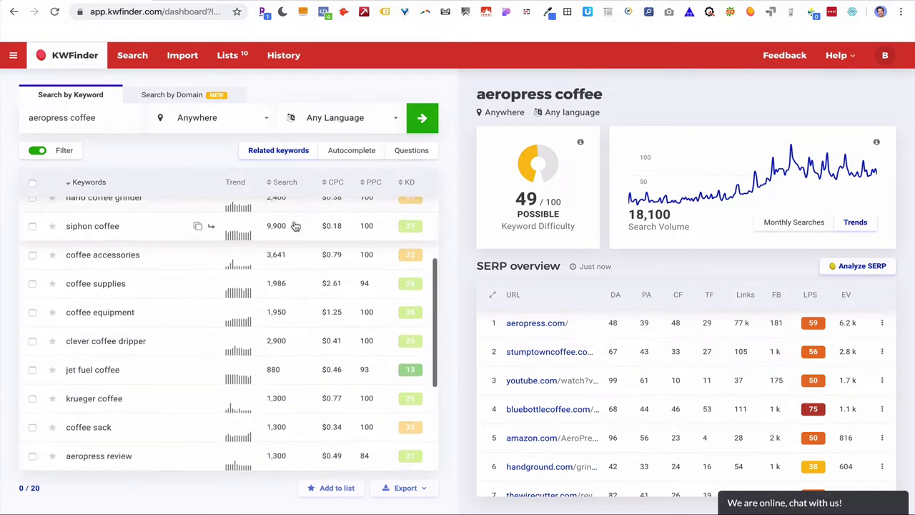
click(293, 242)
Load the keyword difficulty and SERP overview for the related keyword "aeropress review"
scroll(300, 271, down, 4)
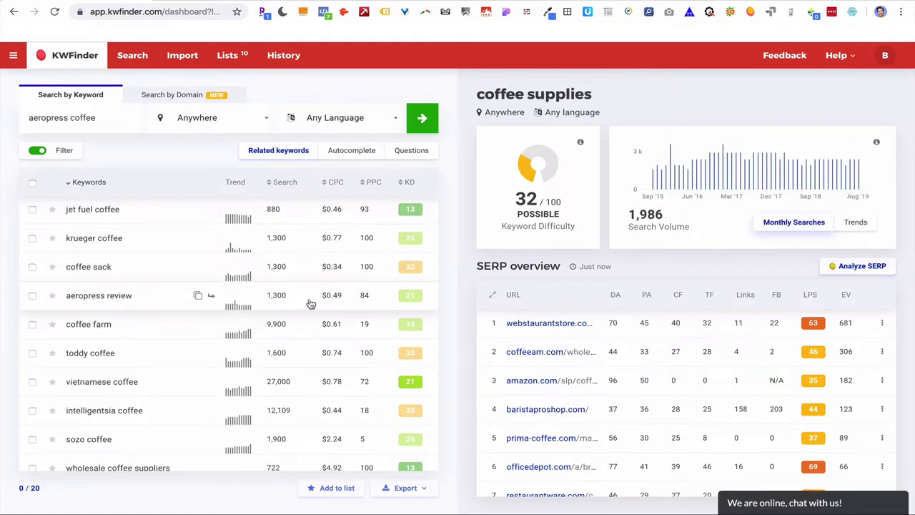
mouse_move(422, 306)
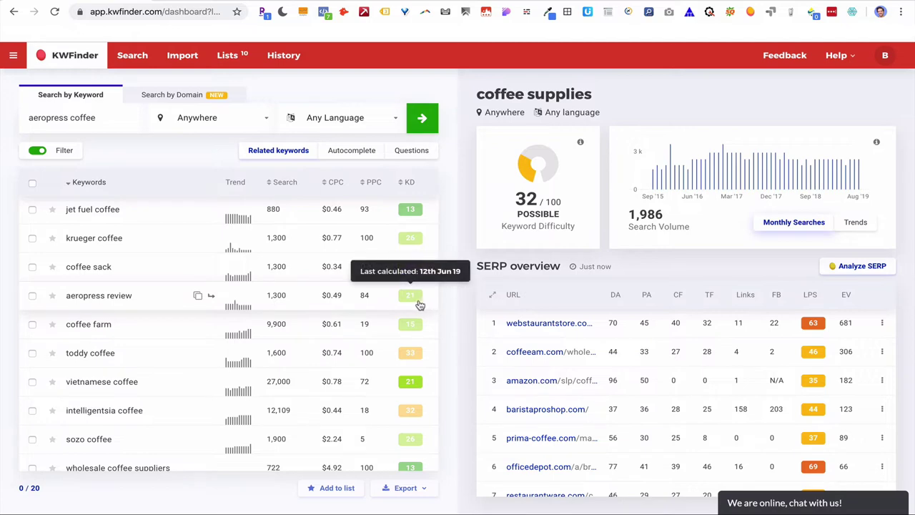
click(301, 304)
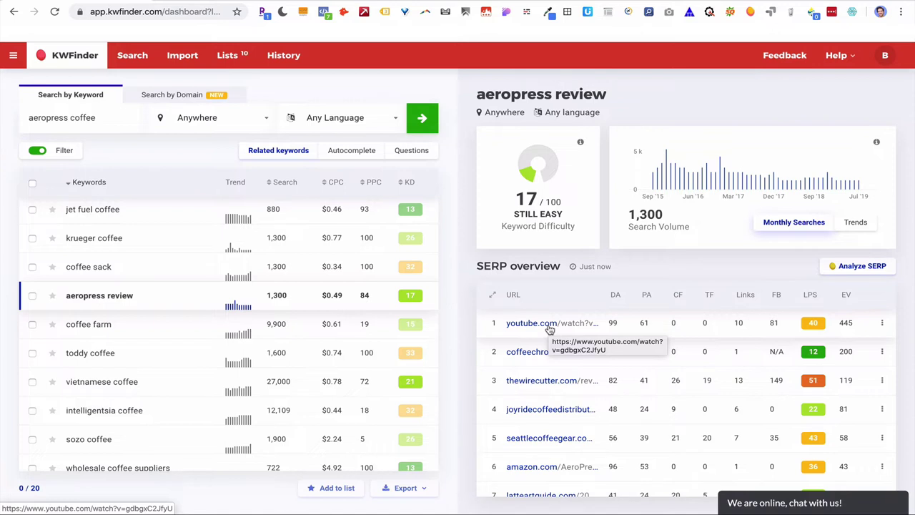
Examine the ranking pages and their authority metrics in the SERP overview for "aeropress review", loading more results beyond the first ten
scroll(554, 364, down, 2)
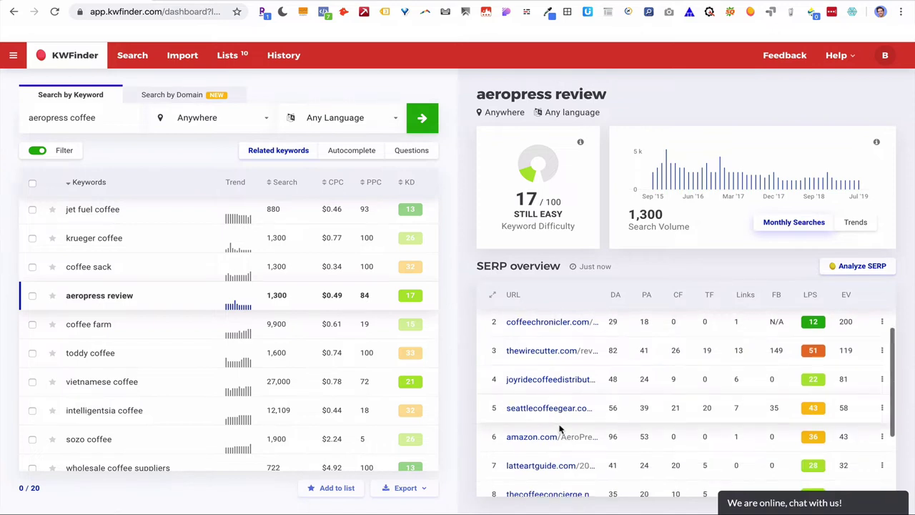
scroll(541, 404, down, 2)
click(684, 484)
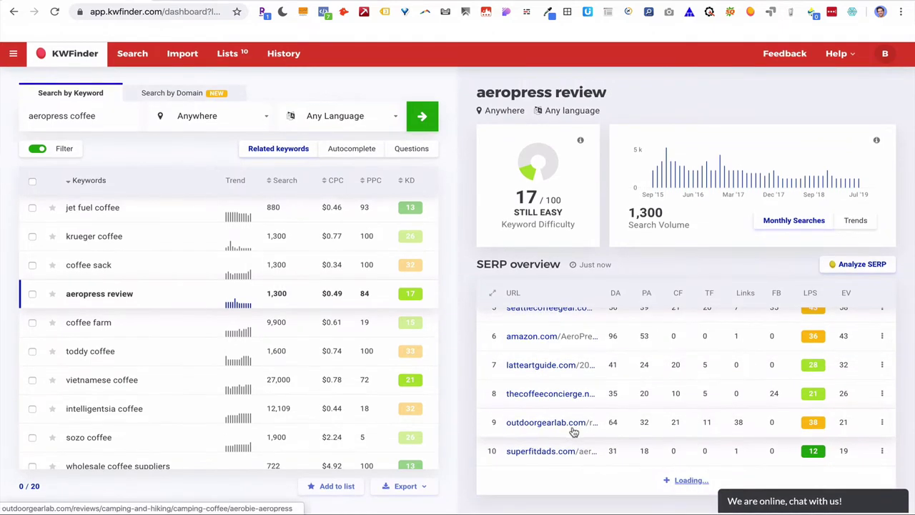
scroll(573, 430, down, 3)
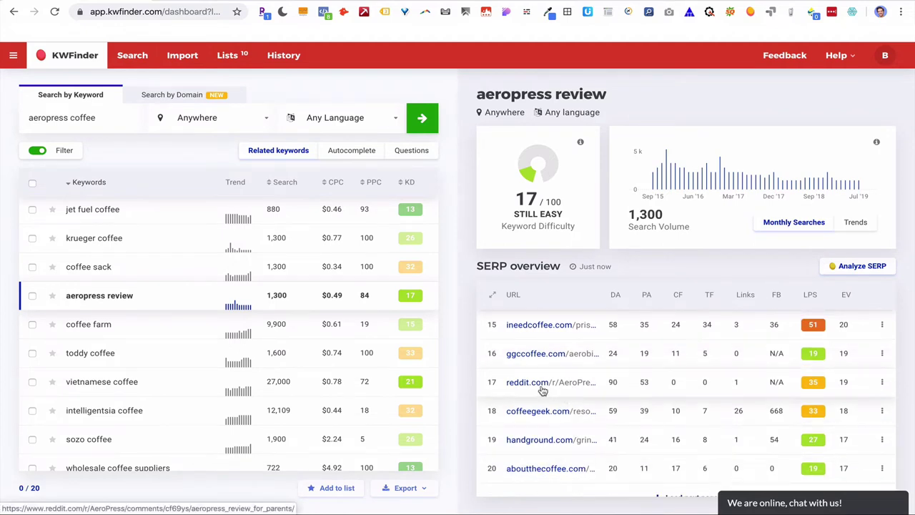
scroll(543, 391, up, 10)
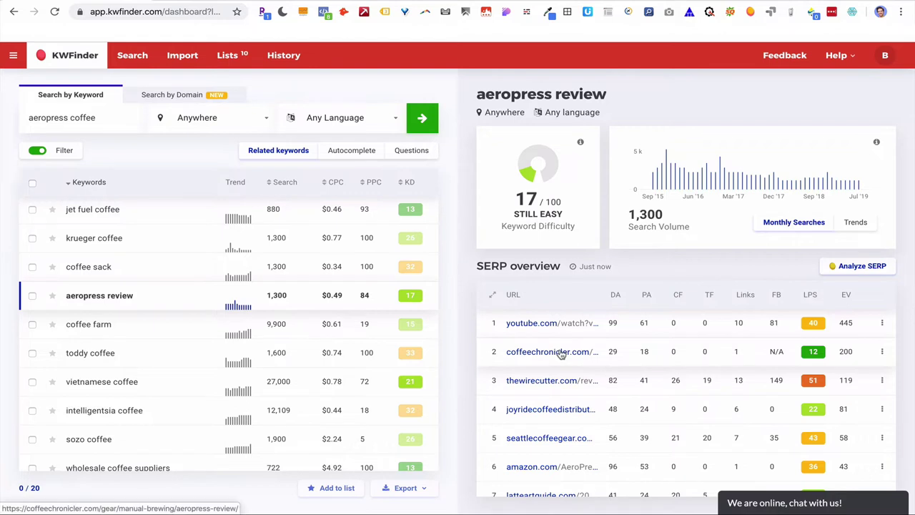
scroll(545, 478, down, 1)
scroll(545, 478, down, 2)
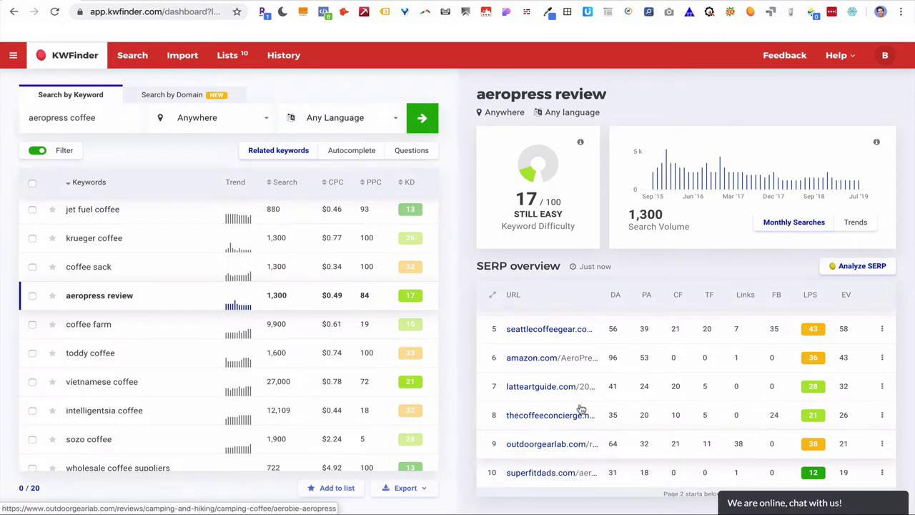
scroll(580, 409, up, 3)
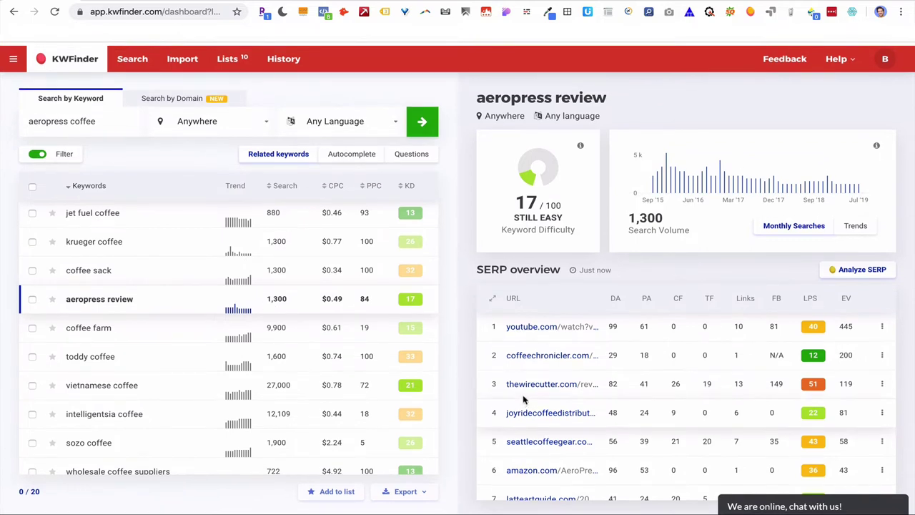
Open the coffeechronicler.com result and check its title, description and word count in the Mangools extension's on-page SEO report
click(548, 356)
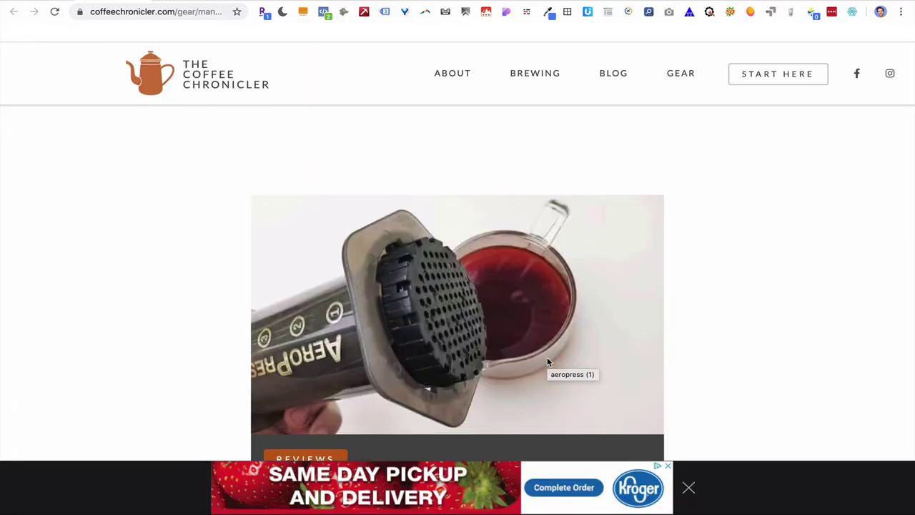
click(751, 12)
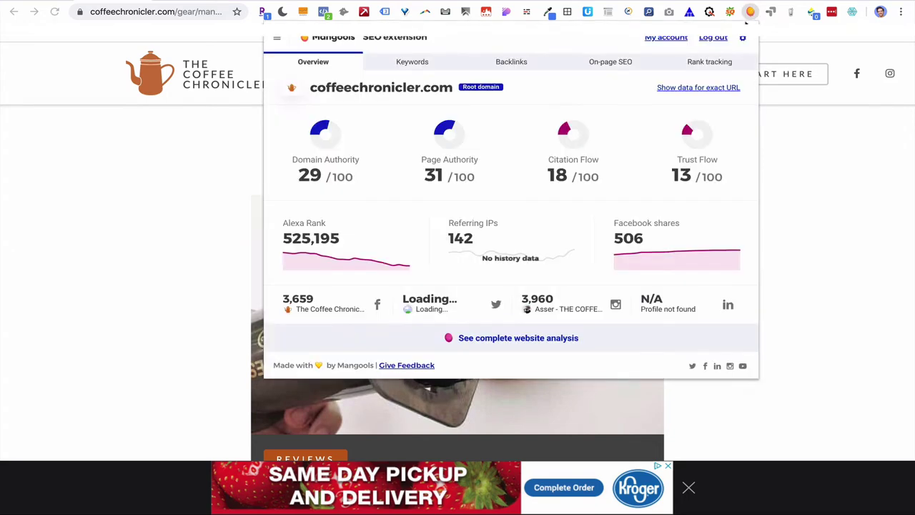
click(596, 70)
scroll(510, 203, down, 5)
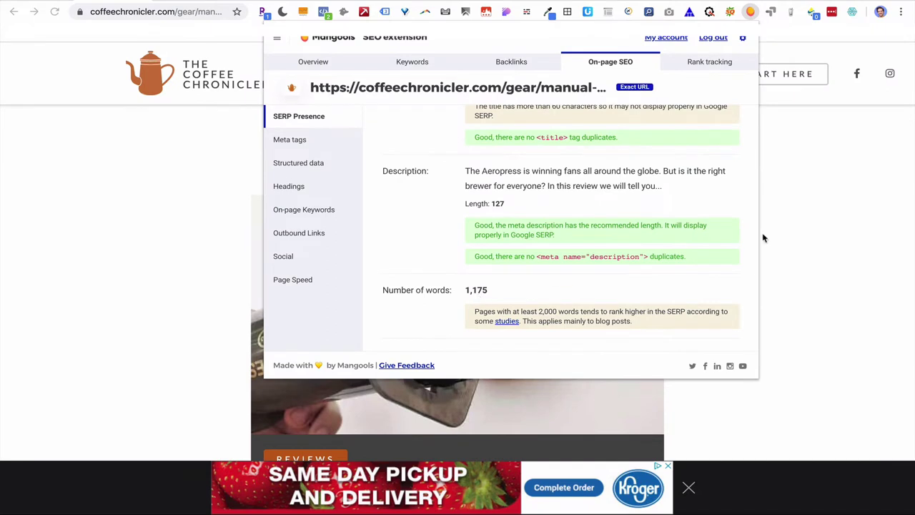
click(833, 273)
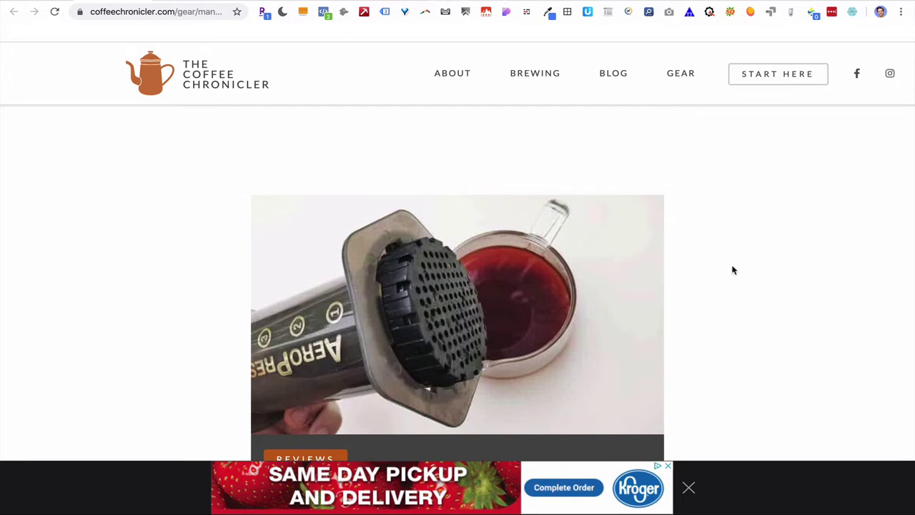
Read through the Coffee Chronicler's Aeropress review to examine its content, rating box and section structure
scroll(732, 270, down, 3)
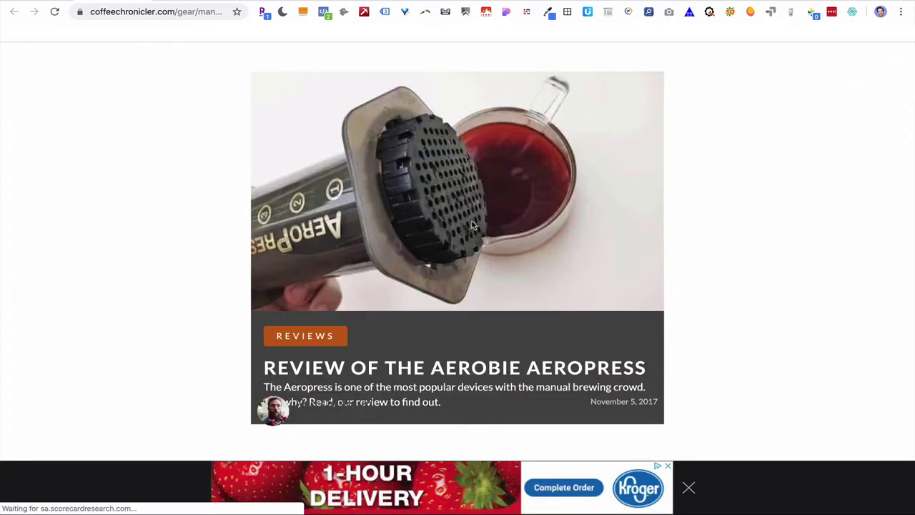
scroll(471, 226, down, 3)
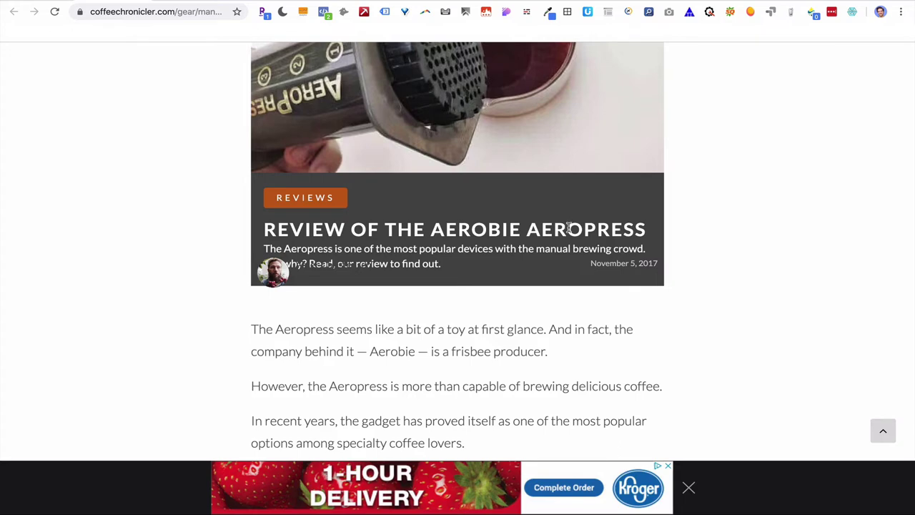
scroll(569, 227, down, 12)
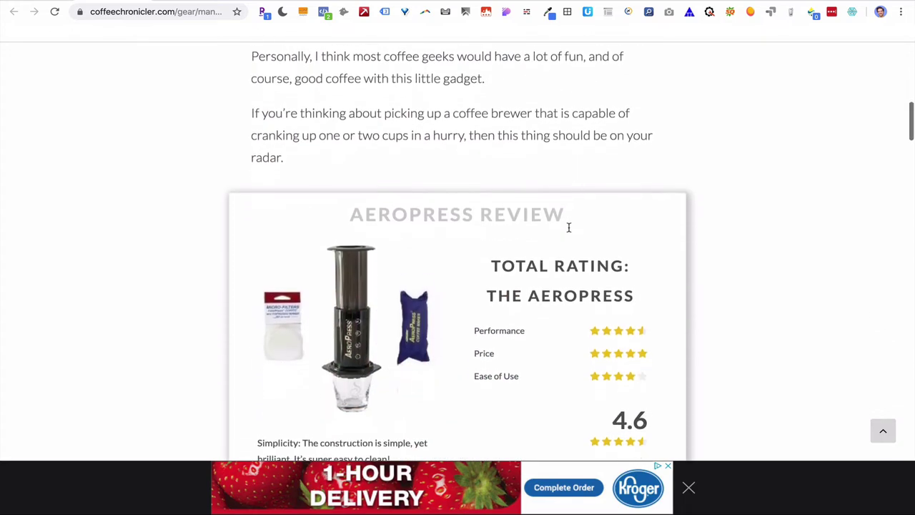
scroll(568, 227, down, 3)
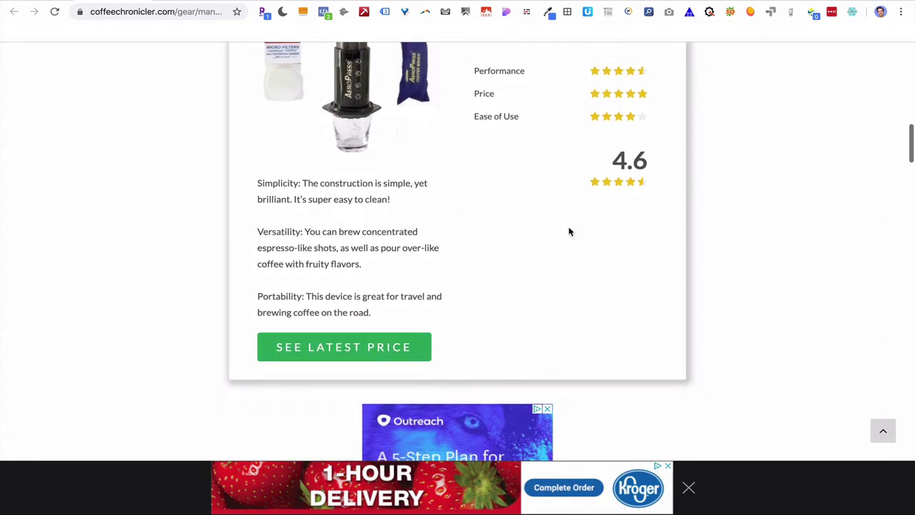
scroll(568, 227, up, 2)
scroll(569, 229, down, 12)
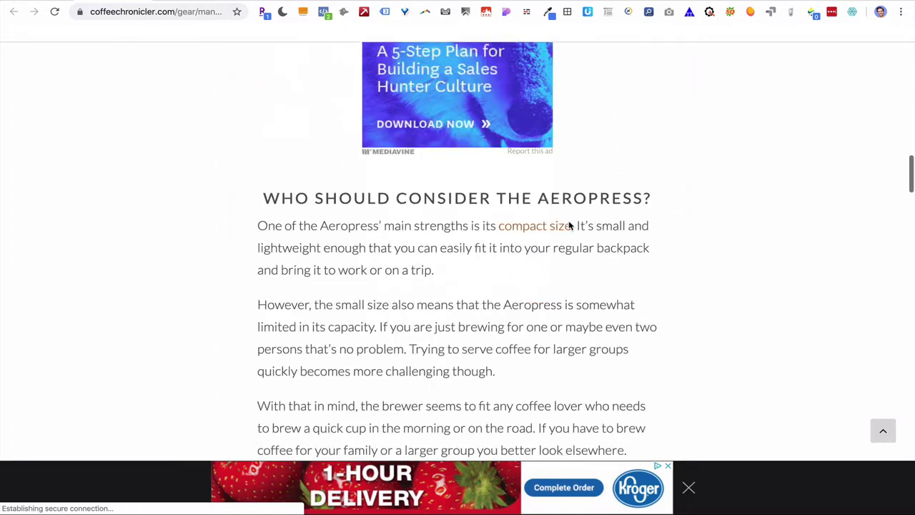
scroll(570, 226, down, 10)
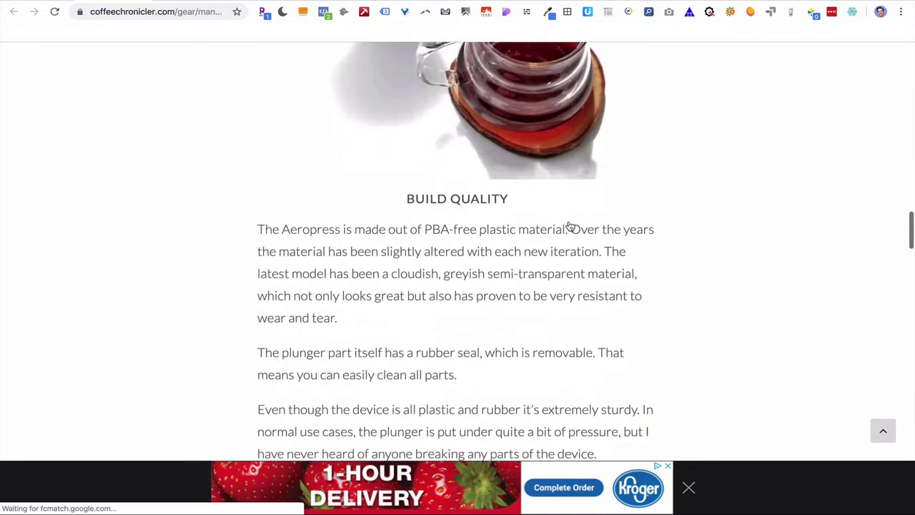
scroll(570, 227, down, 15)
scroll(569, 221, up, 4)
scroll(569, 223, down, 20)
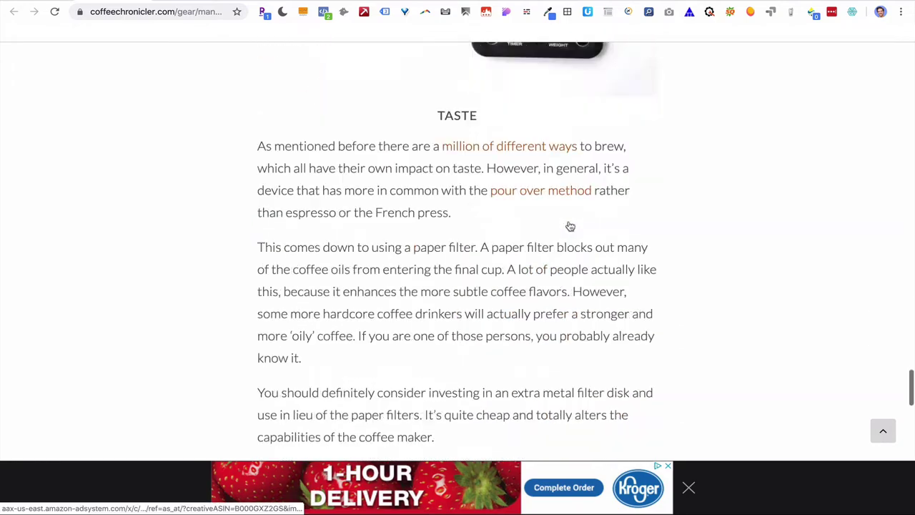
scroll(561, 223, up, 15)
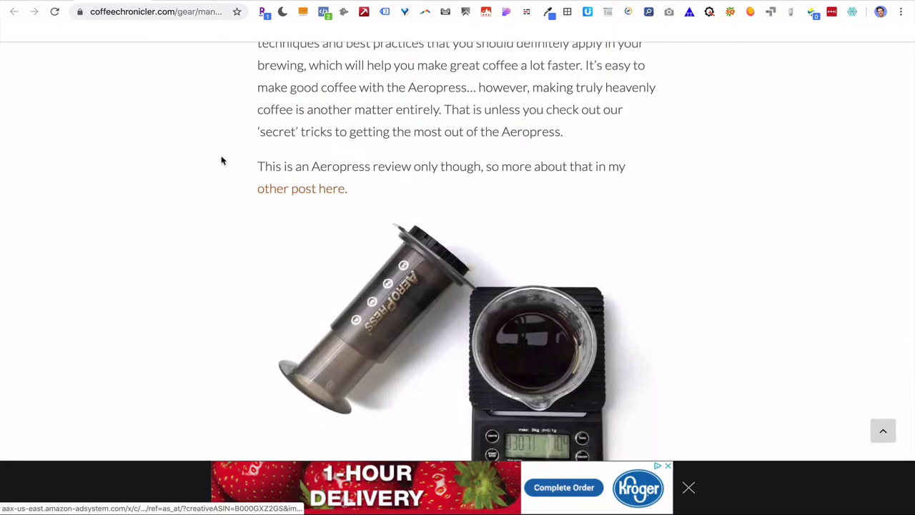
Switch to the Wirecutter Aeropress review and check its word count in the Mangools extension's on-page SEO report
key(ctrl+Tab)
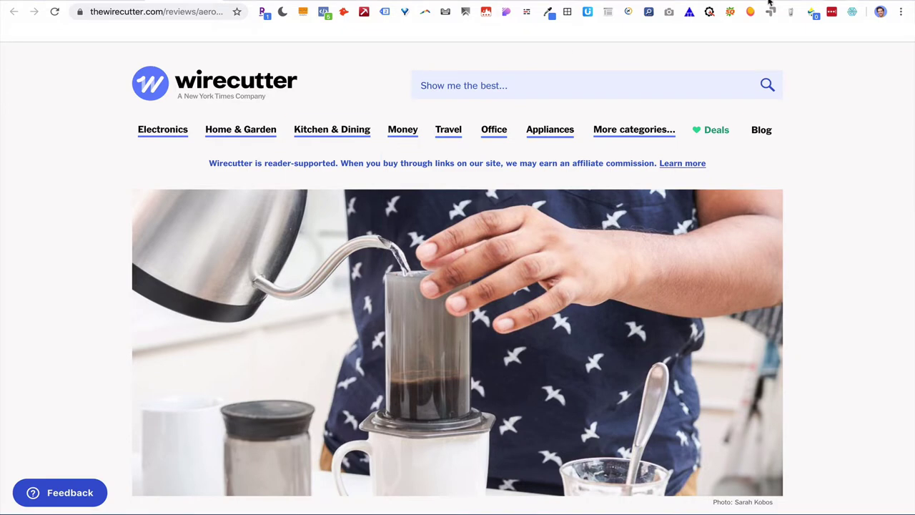
click(750, 13)
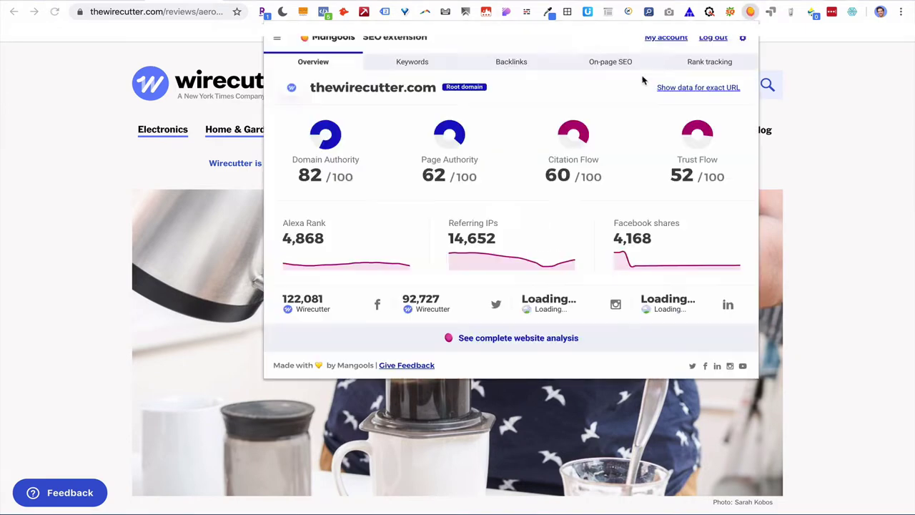
click(608, 63)
scroll(503, 288, down, 5)
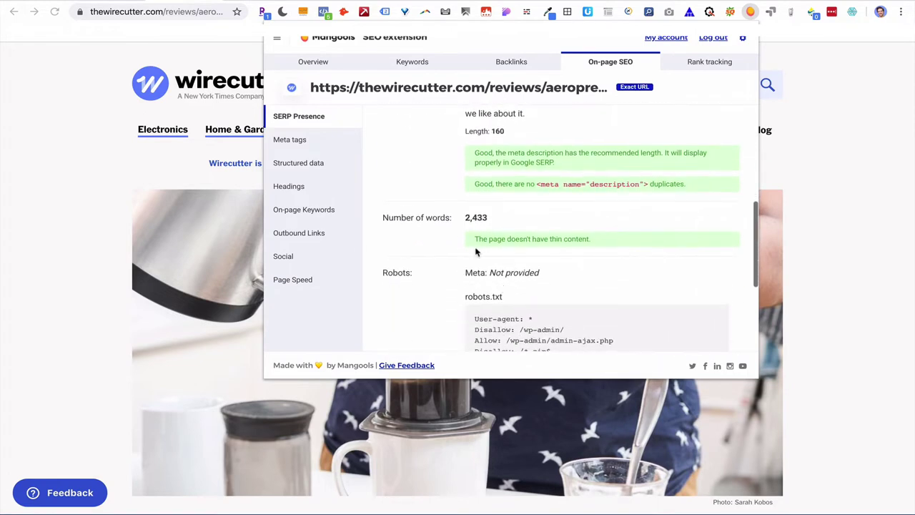
Close the SEO report and calculate 1100+2400 in the system-wide search
click(874, 228)
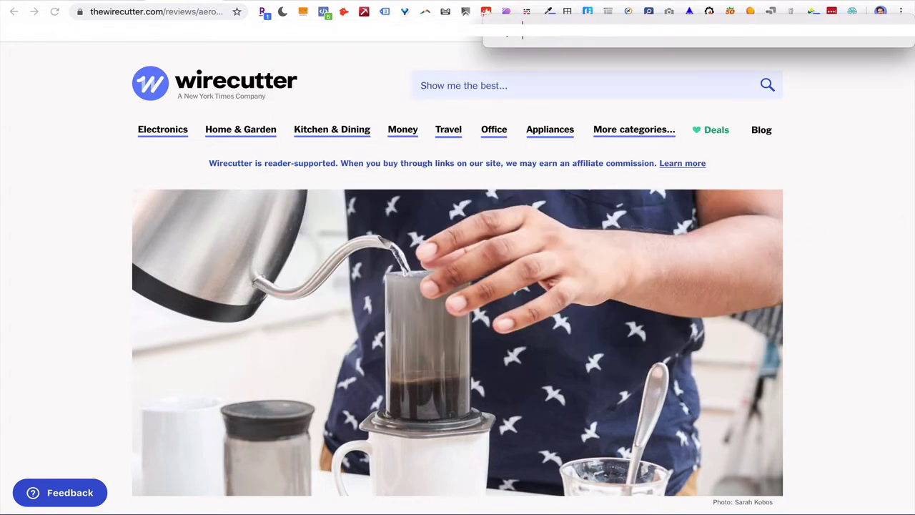
text(ne and)
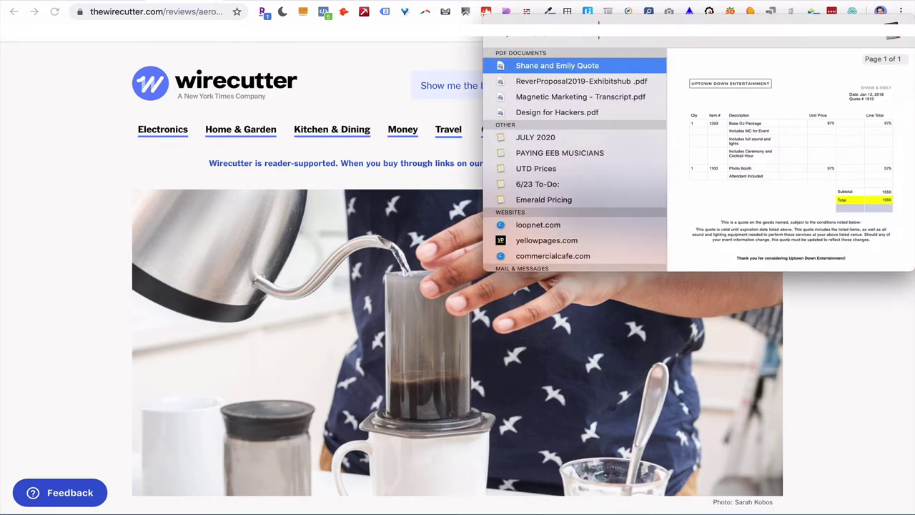
text(1100+2400)
key(Escape)
Examine the opening of the Wirecutter AeroPress review, including its introduction, product pick box and list of research sections
scroll(845, 360, down, 3)
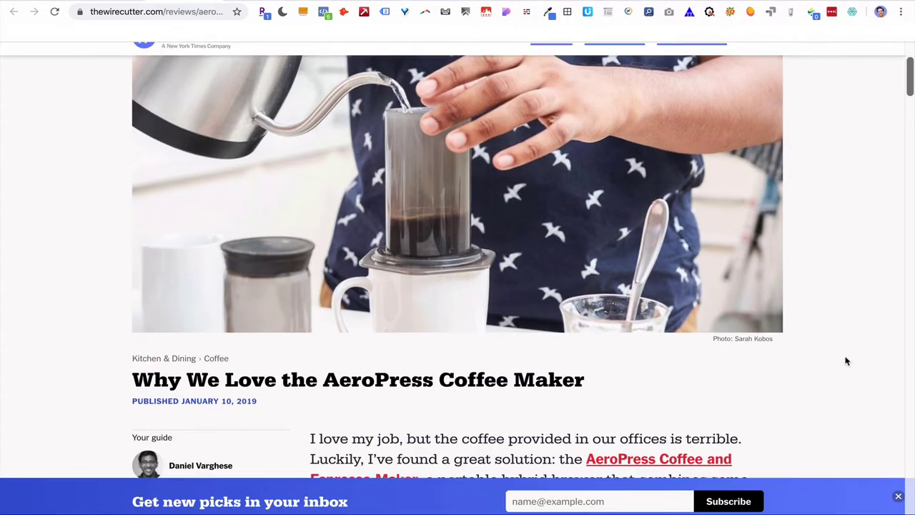
scroll(846, 361, up, 3)
scroll(846, 361, down, 1)
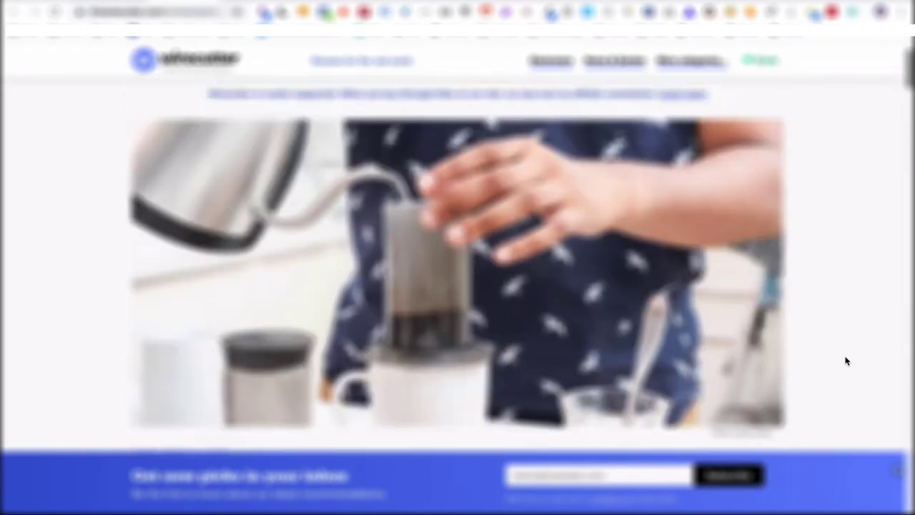
scroll(715, 285, up, 2)
scroll(561, 245, down, 10)
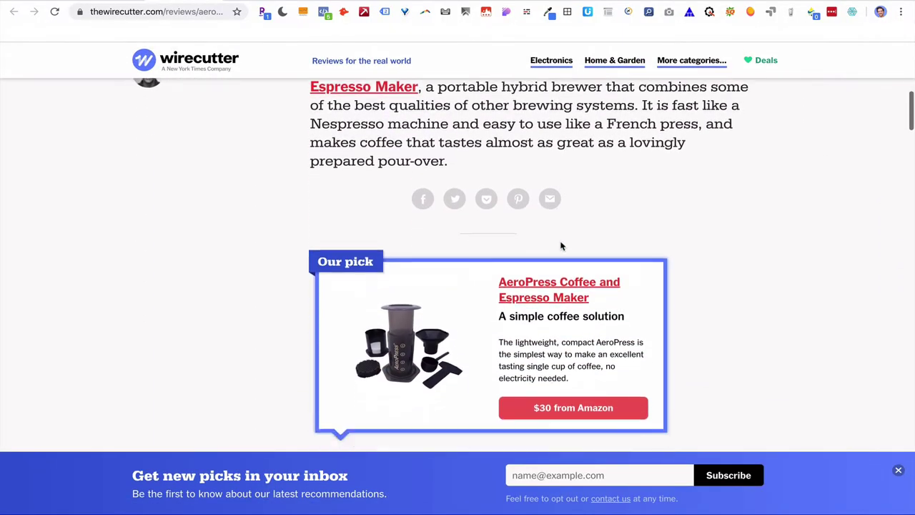
scroll(561, 245, down, 1)
scroll(561, 245, up, 4)
scroll(561, 247, down, 3)
scroll(561, 246, down, 2)
scroll(561, 246, down, 4)
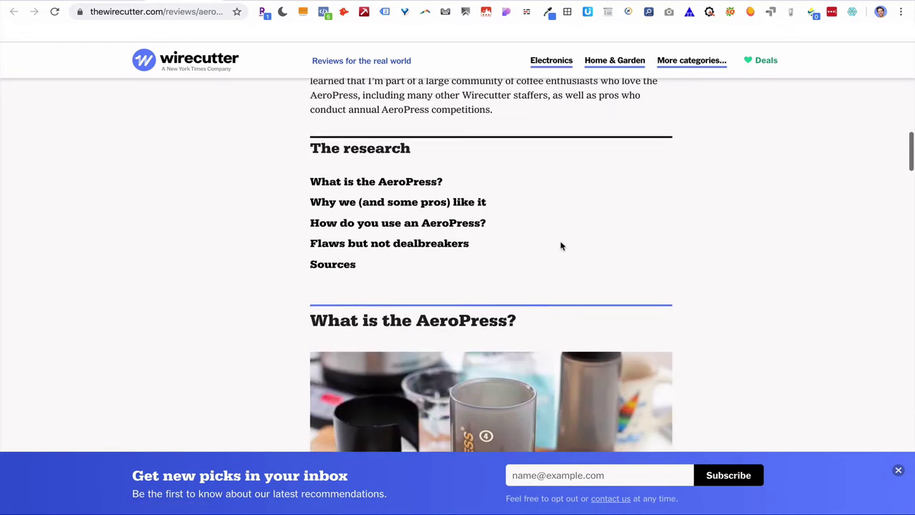
scroll(357, 279, up, 1)
scroll(483, 340, down, 2)
Read the body of the Wirecutter review through to its sources, examining its images, links and section headings
scroll(483, 343, down, 5)
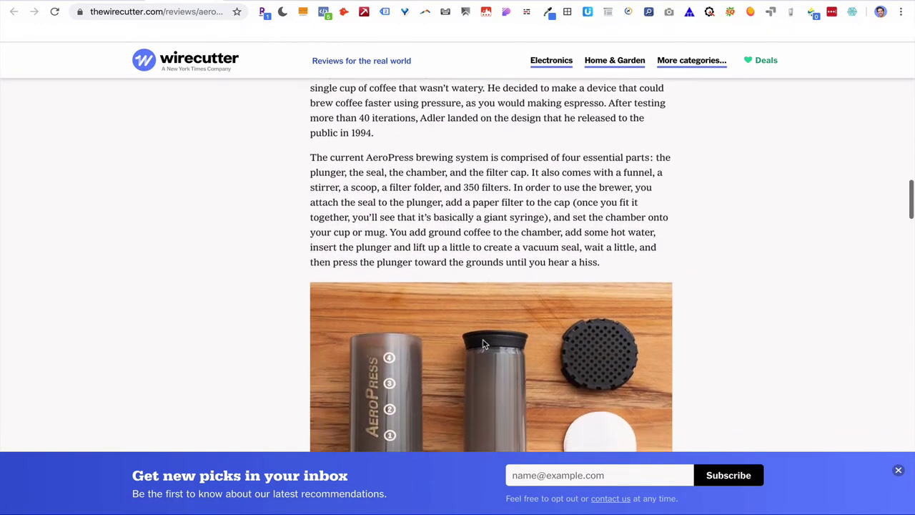
scroll(484, 344, up, 2)
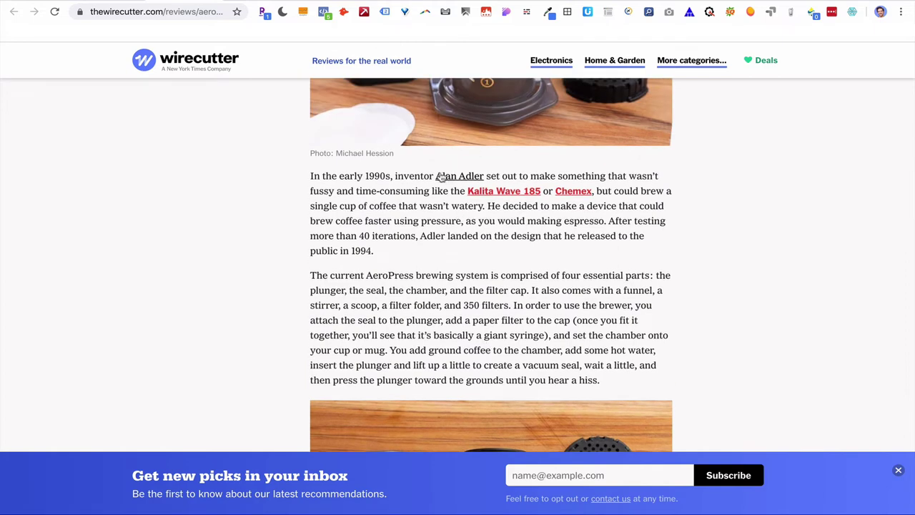
scroll(562, 190, down, 7)
scroll(562, 190, down, 5)
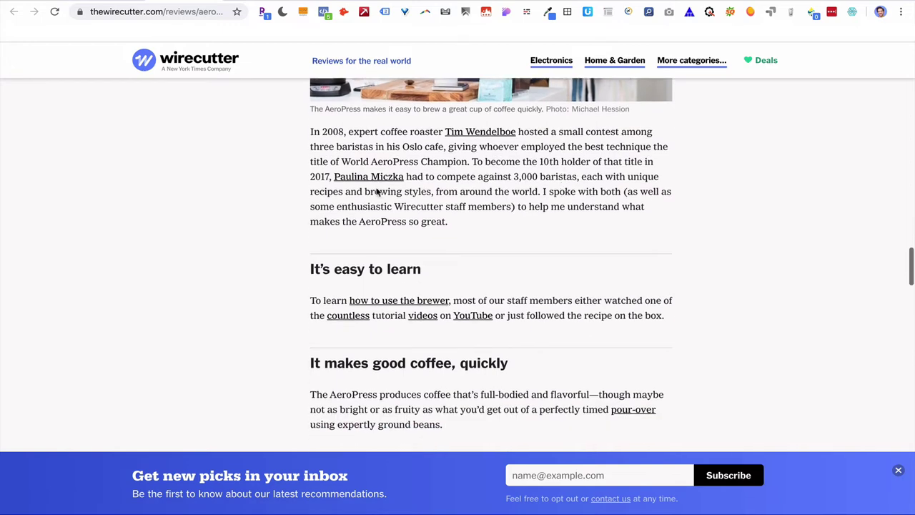
scroll(377, 191, down, 6)
scroll(377, 191, up, 1)
scroll(377, 192, up, 2)
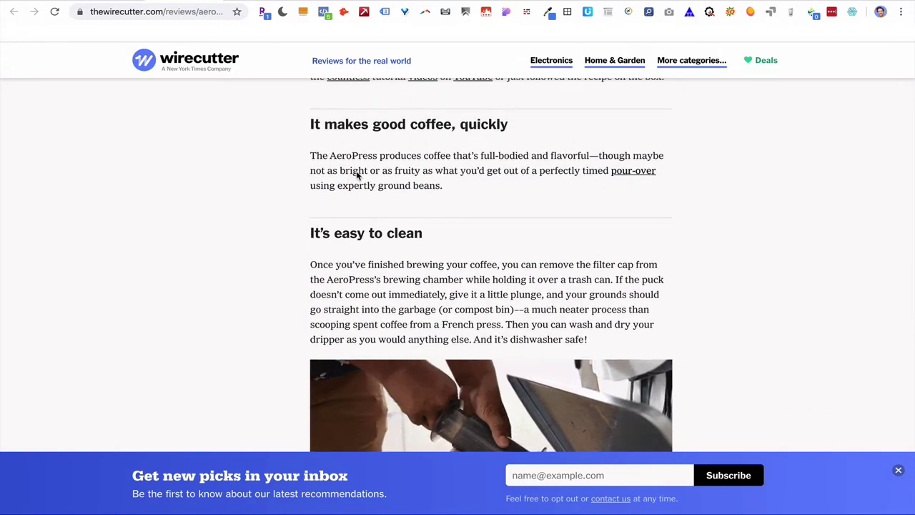
scroll(337, 269, down, 1)
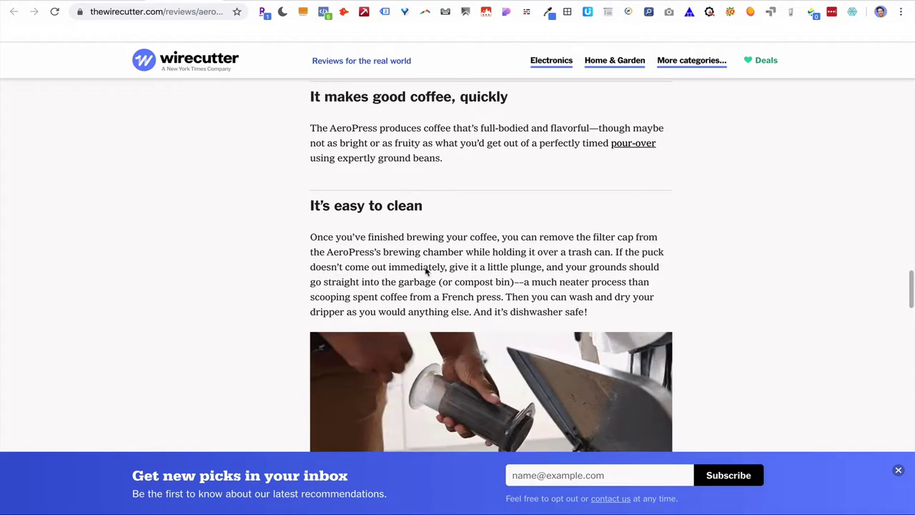
scroll(426, 269, down, 4)
scroll(425, 266, up, 1)
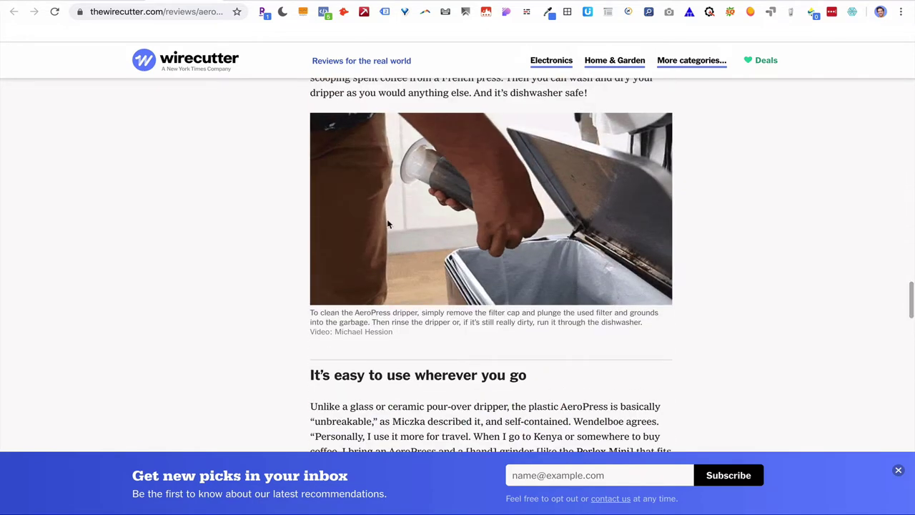
scroll(431, 182, down, 10)
scroll(431, 183, down, 10)
scroll(431, 182, down, 10)
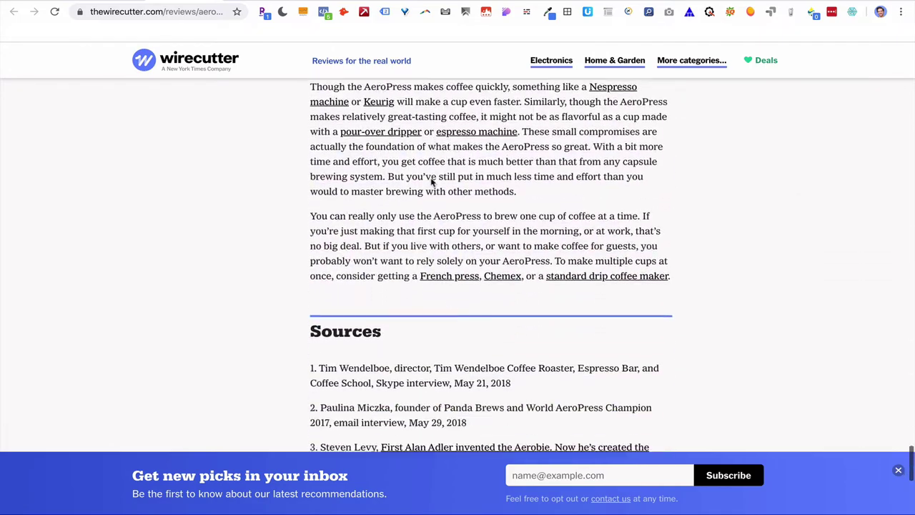
scroll(431, 183, down, 7)
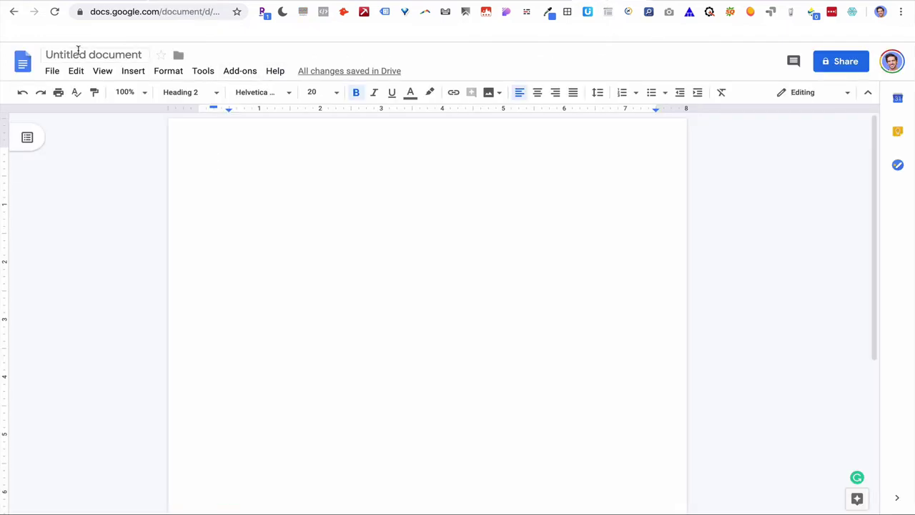
Switch to the blank Google Docs document and name it "The Ultimate Aeropress Review 2020"
click(81, 51)
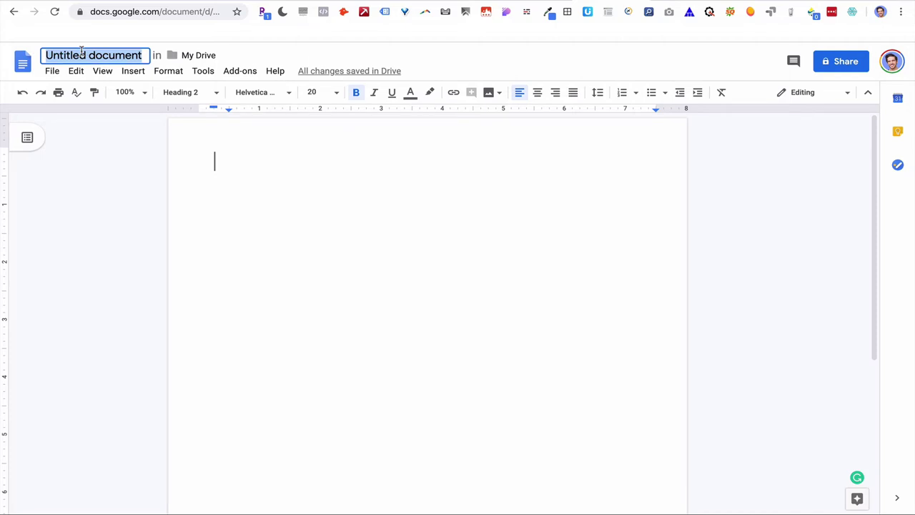
text(Aeropress Review)
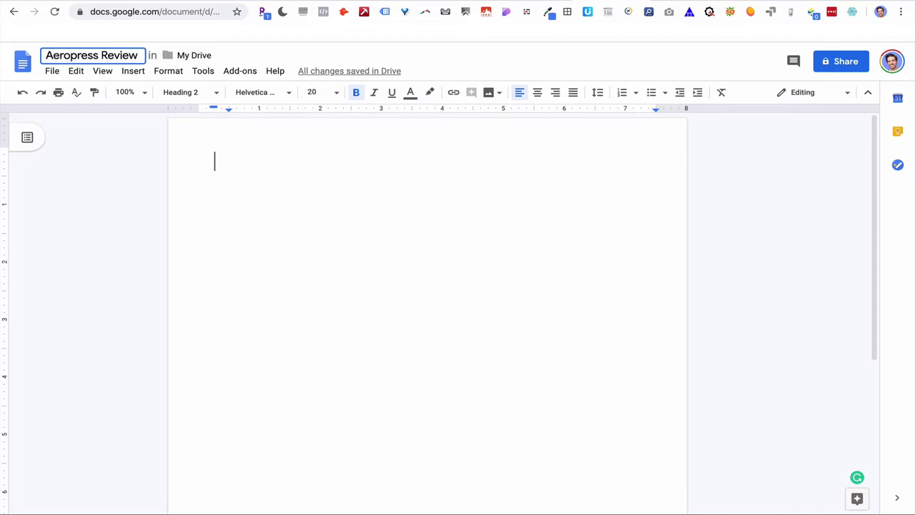
text(The Ultimate )
text(2020)
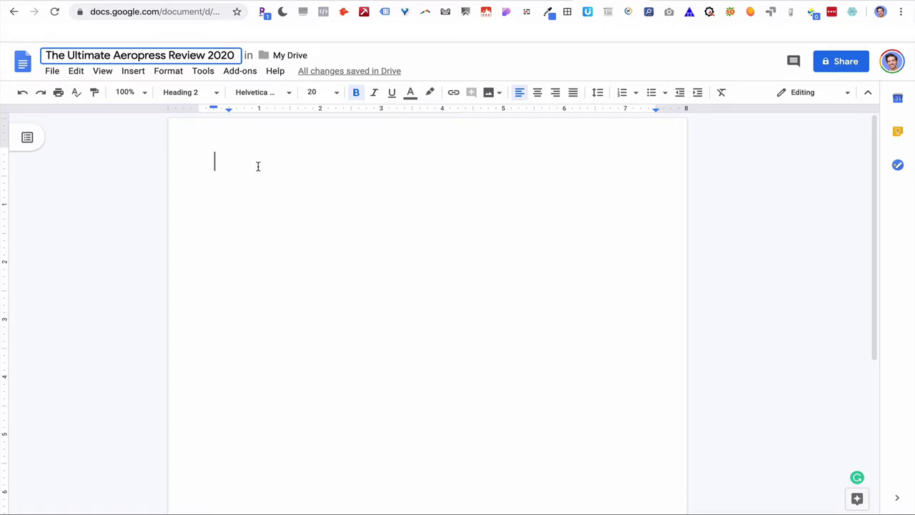
Copy the document's name into the body as its heading and start a new line below it
click(181, 55)
key(ctrl+c)
click(227, 163)
key(ctrl+v)
key(Return)
Add a dashed list with "Couple of images", "Couple of videos", "Conversational tone", "Giph" and "Amazon Box" under the heading
text(-)
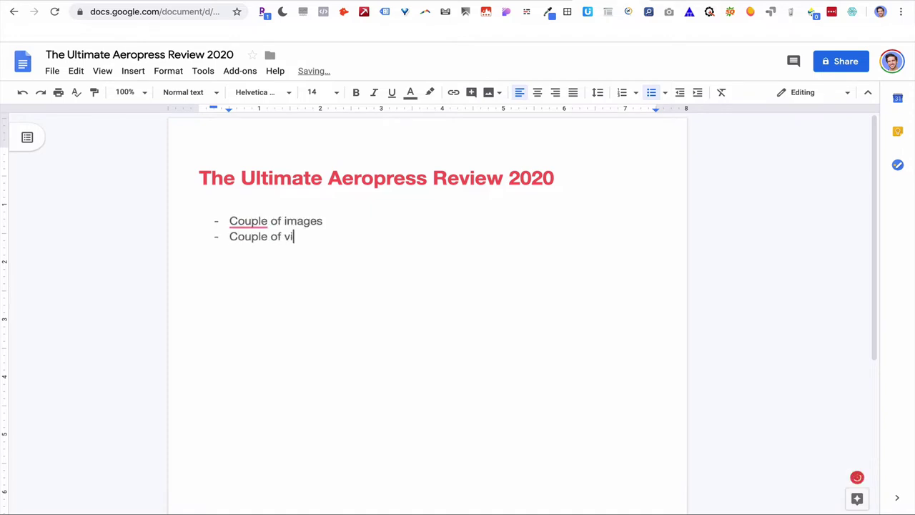
text(Conversational tone)
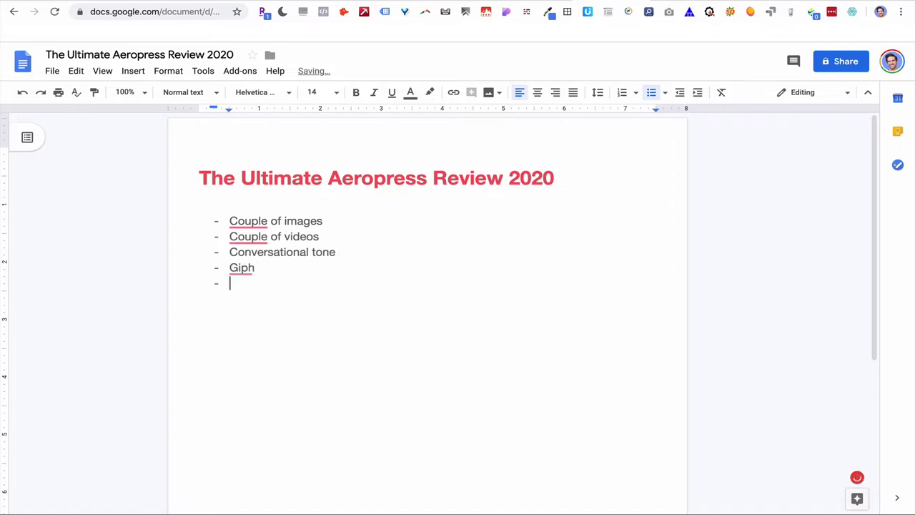
text( Giph Amazonn)
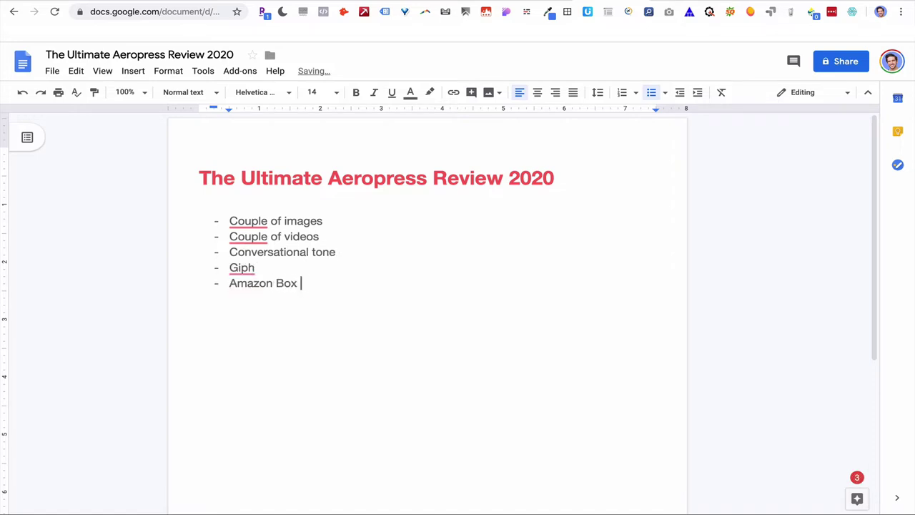
Switch to the Joyride article on the Aeropress and read through its good and bad points
key(ctrl+Tab)
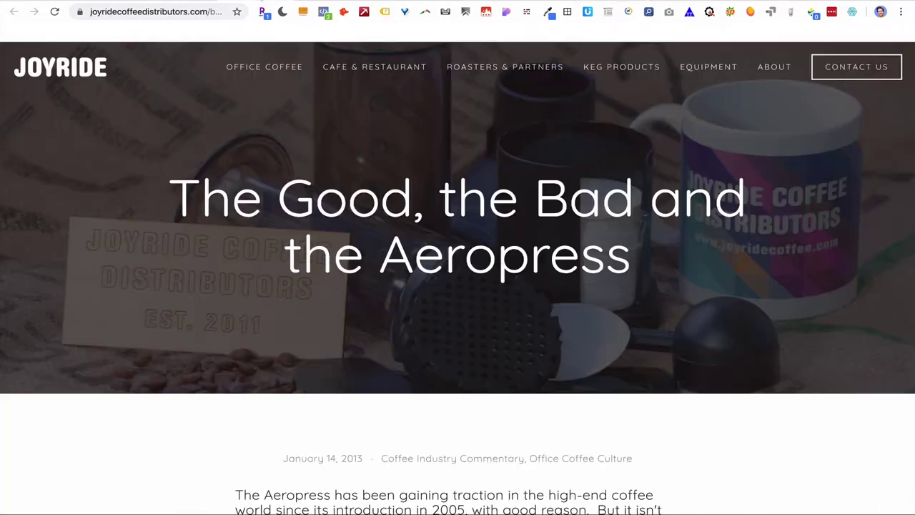
scroll(542, 307, down, 15)
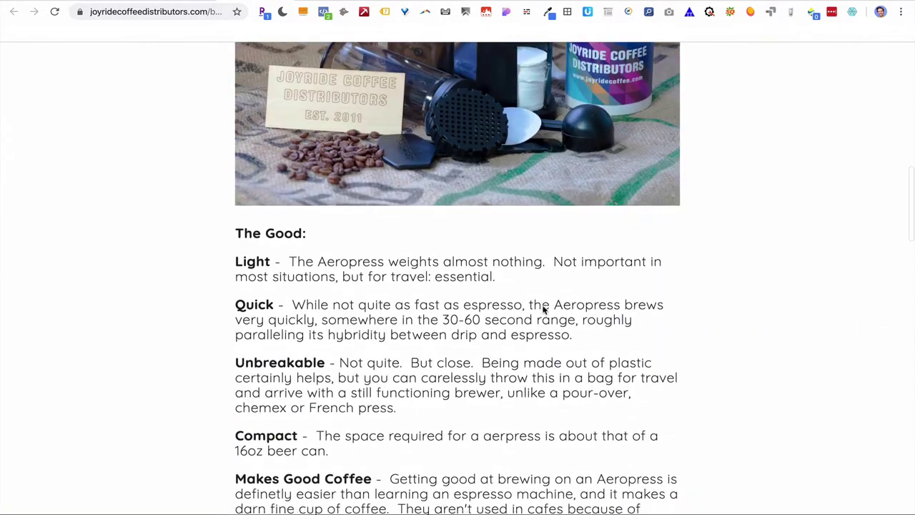
scroll(543, 309, down, 4)
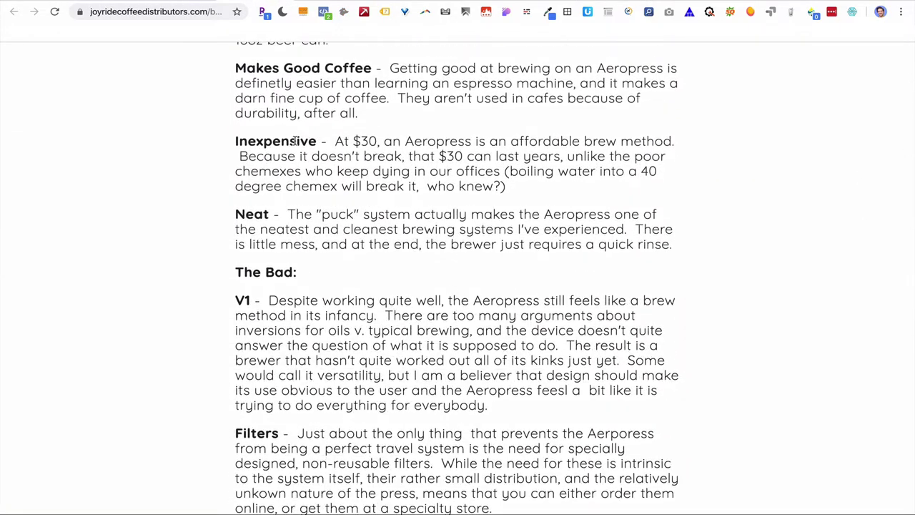
scroll(299, 300, down, 15)
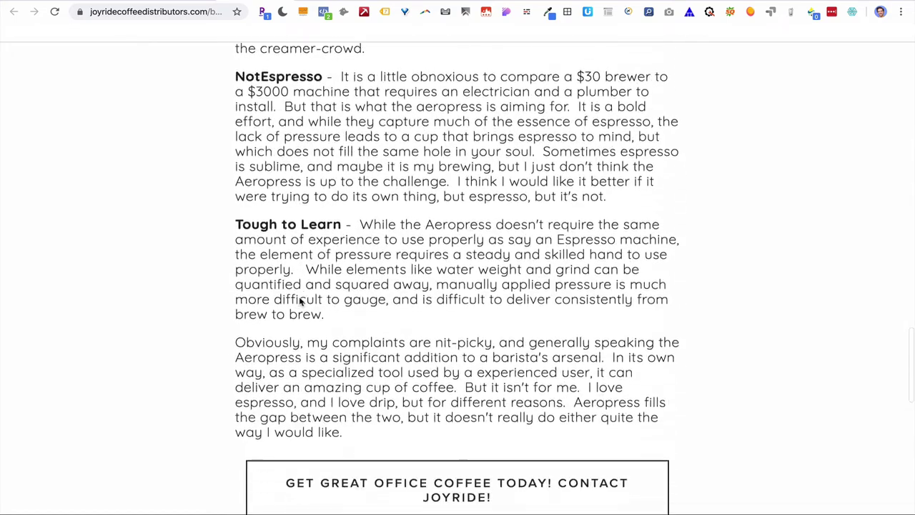
scroll(299, 301, down, 3)
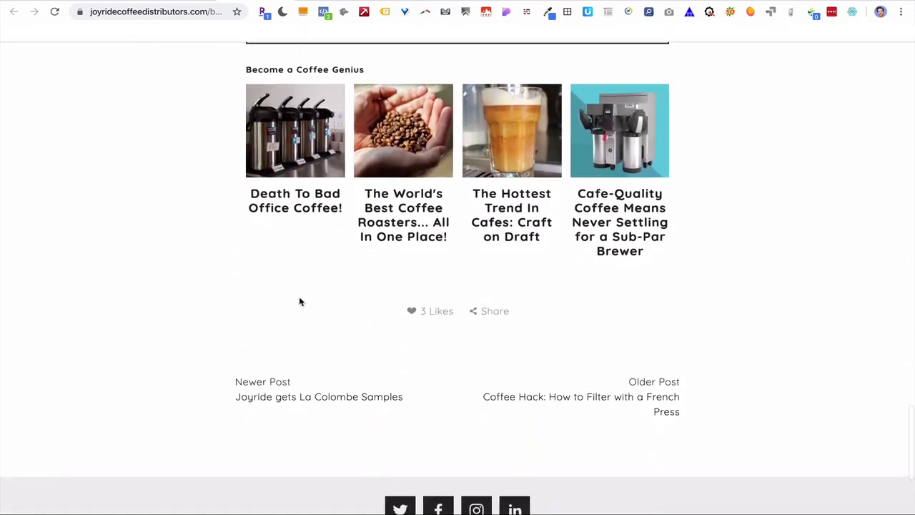
Check the Joyride article's title, description and word count in the Mangools extension's on-page SEO report
scroll(650, 196, up, 20)
click(750, 12)
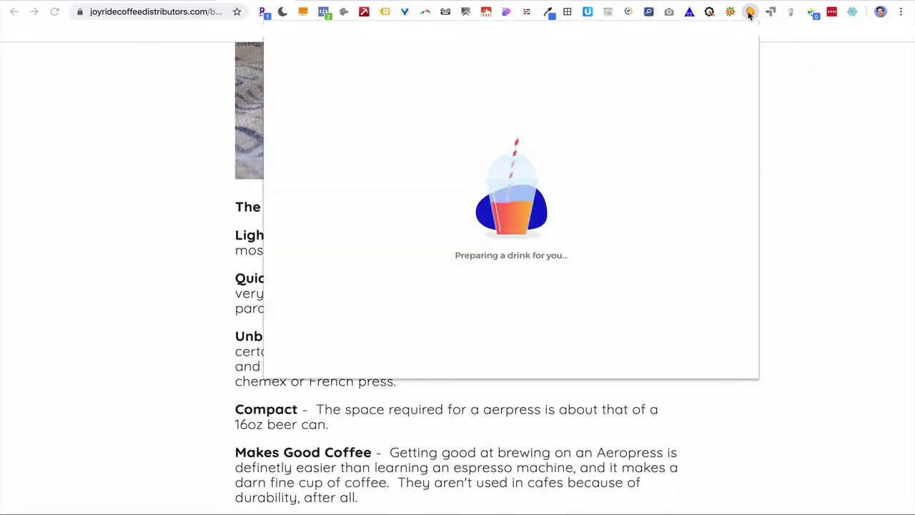
click(609, 63)
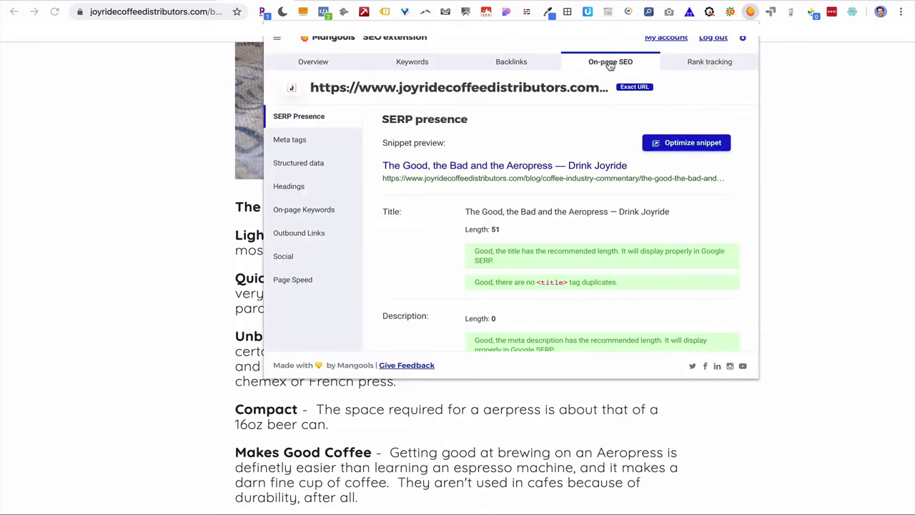
scroll(484, 227, down, 3)
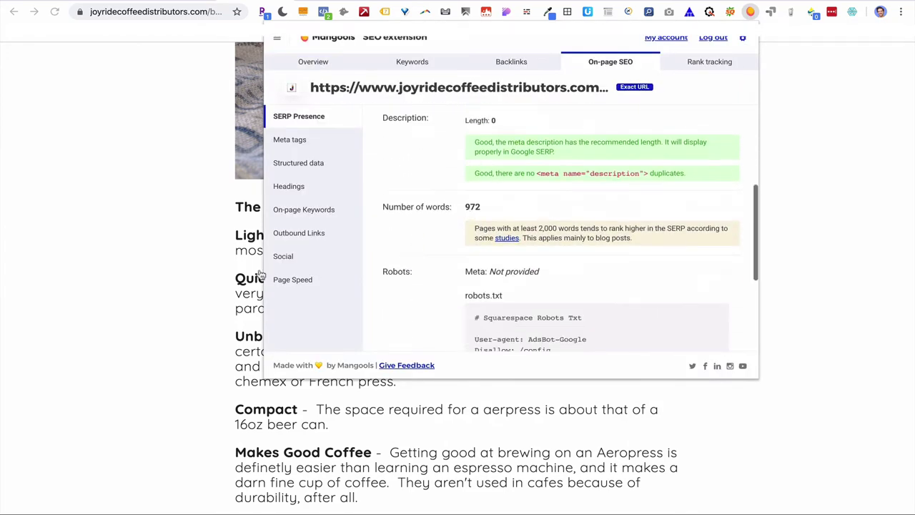
click(143, 224)
Switch to the Seattle Coffee Gear AeroPress page and examine its overview video, pros and cons, specs and Q&A
key(ctrl+Tab)
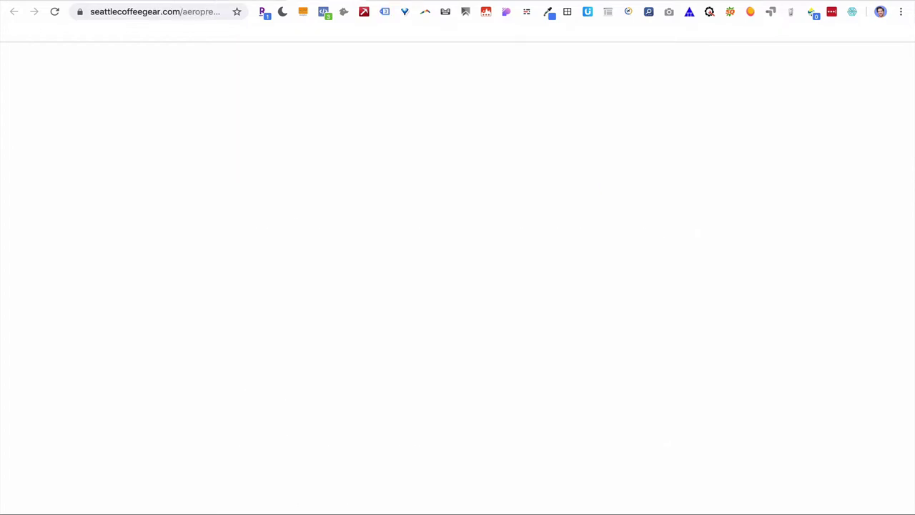
scroll(437, 321, down, 6)
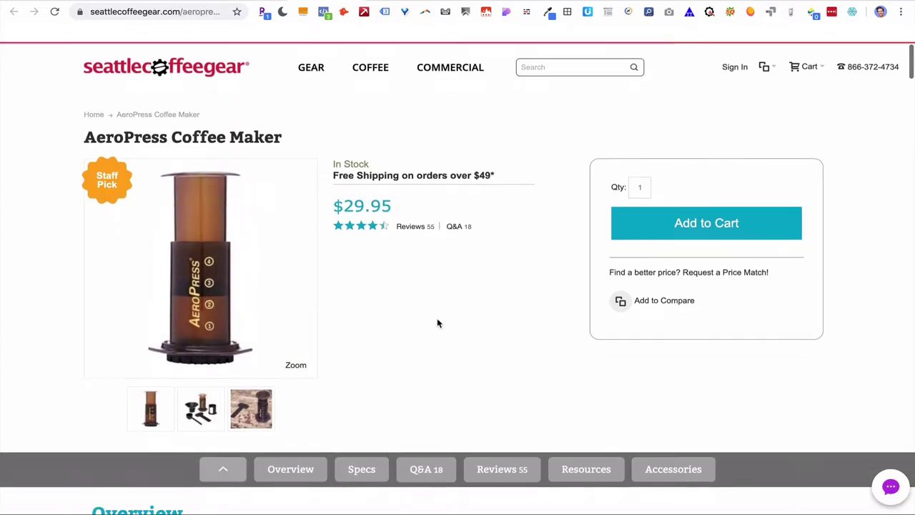
scroll(437, 321, up, 3)
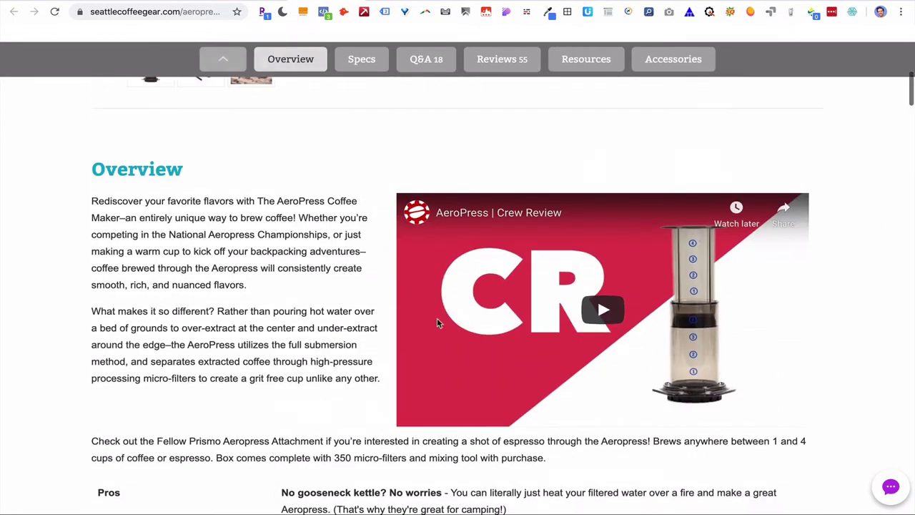
scroll(114, 266, down, 5)
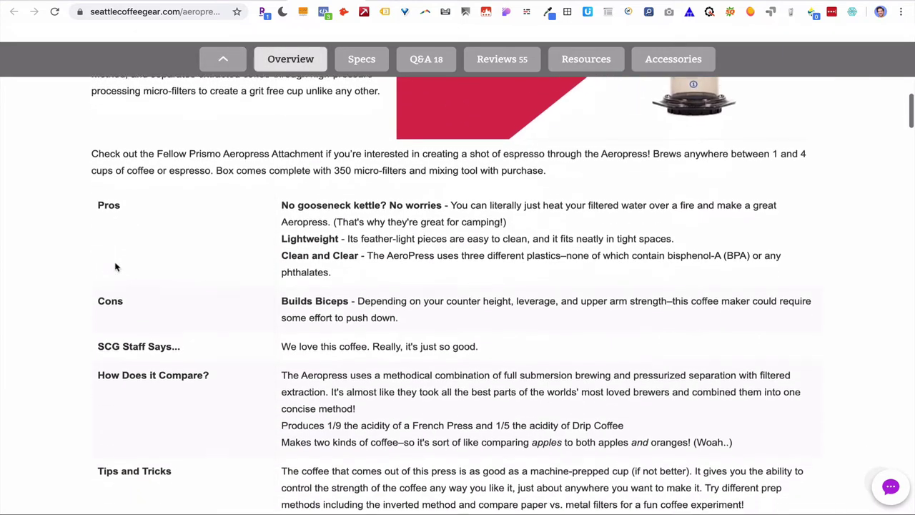
scroll(202, 294, down, 3)
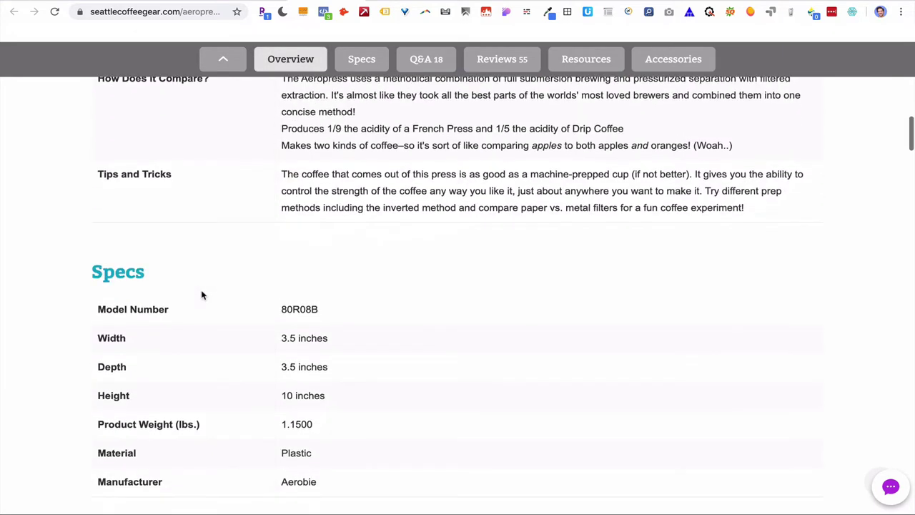
scroll(202, 294, down, 5)
scroll(202, 294, down, 10)
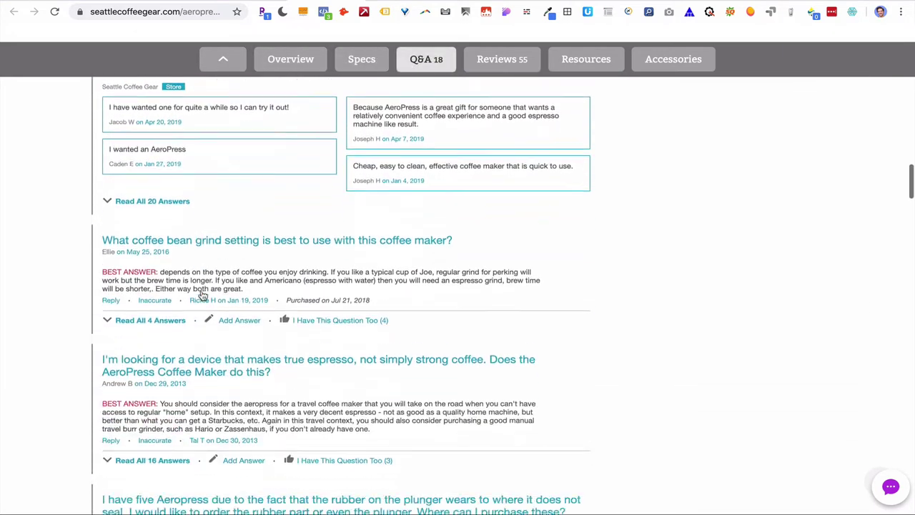
scroll(202, 294, up, 15)
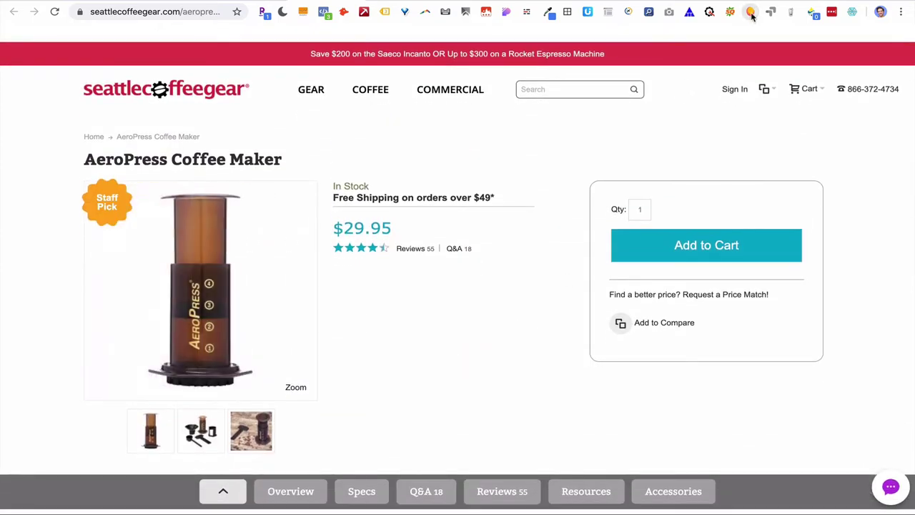
Check the word count of the Seattle Coffee Gear AeroPress page in the Mangools extension's on-page SEO report
click(751, 13)
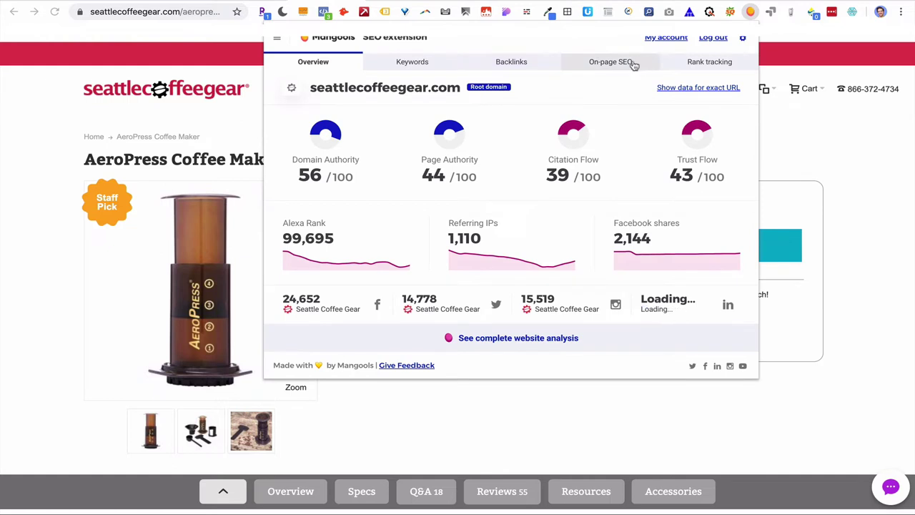
click(633, 64)
scroll(490, 133, down, 5)
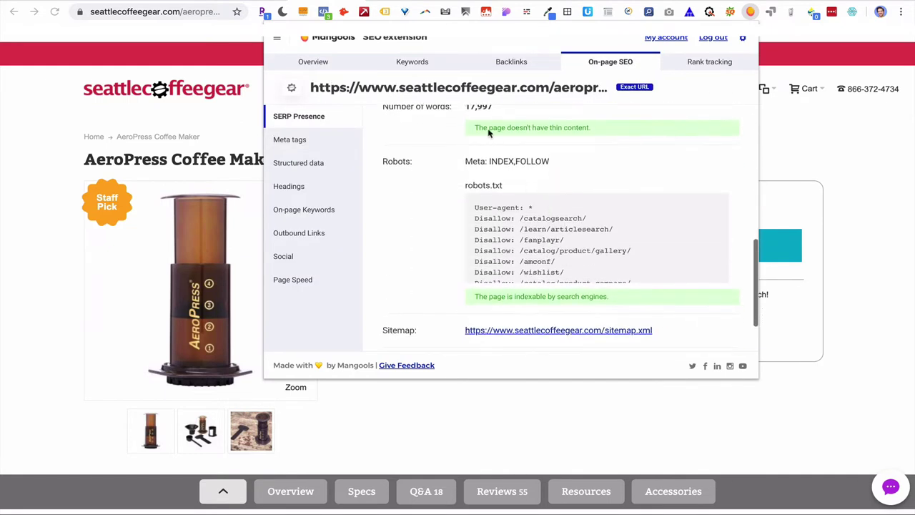
scroll(482, 156, up, 1)
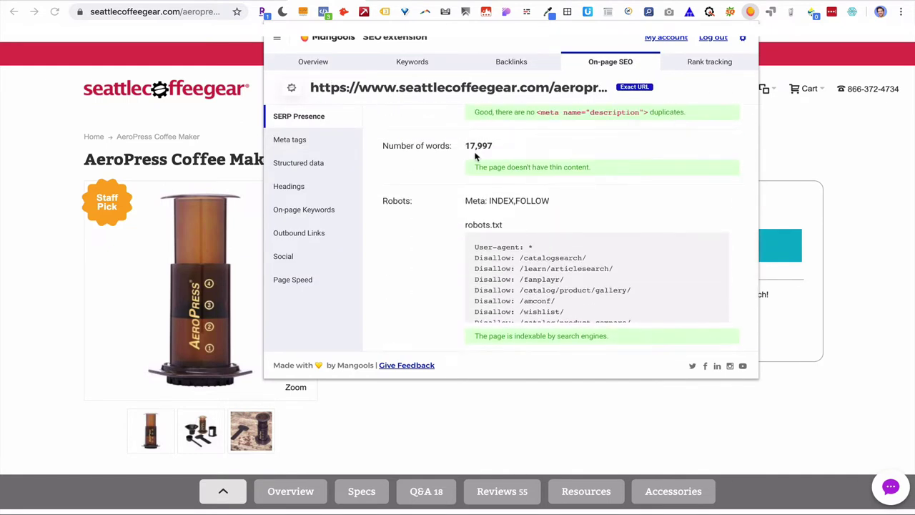
click(828, 156)
Skim the Seattle Coffee Gear page's Q&A, customer reviews, resources and overview sections
scroll(835, 262, down, 20)
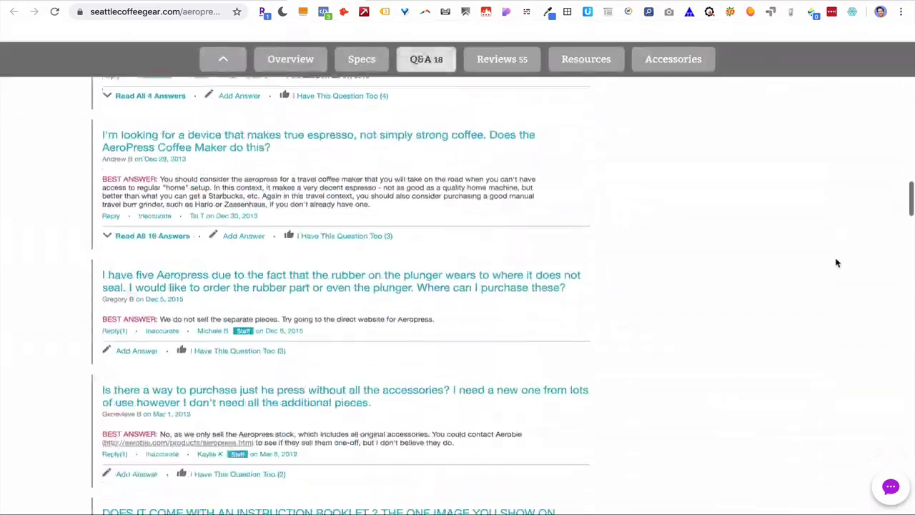
scroll(837, 263, down, 20)
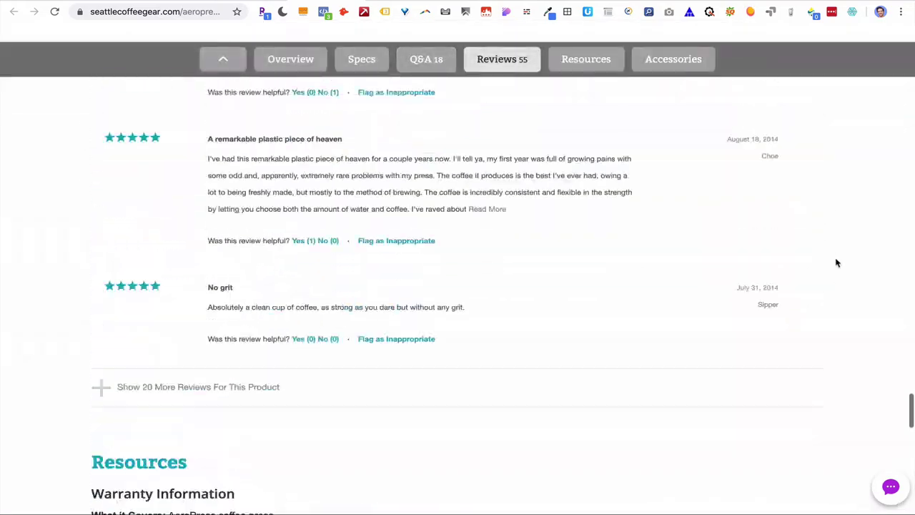
scroll(836, 263, up, 20)
scroll(836, 263, up, 20)
scroll(837, 263, down, 6)
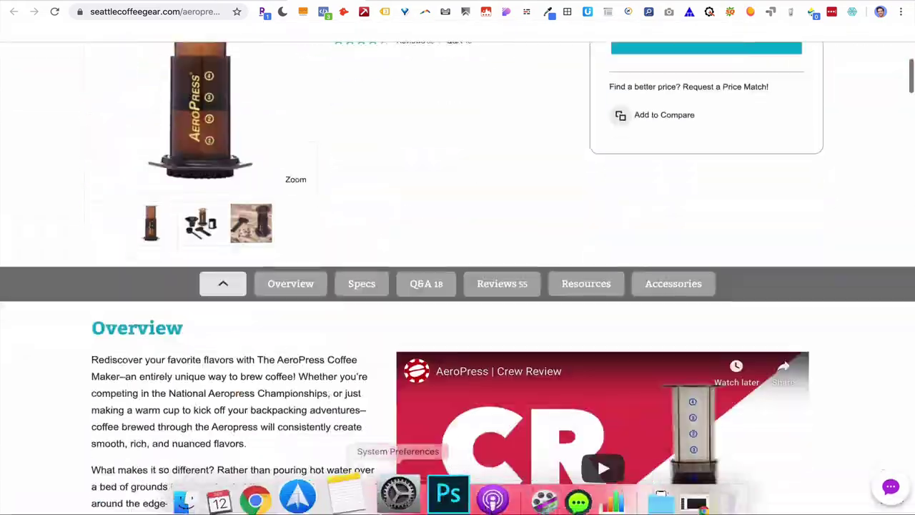
scroll(280, 396, down, 6)
scroll(281, 396, up, 3)
scroll(281, 396, up, 10)
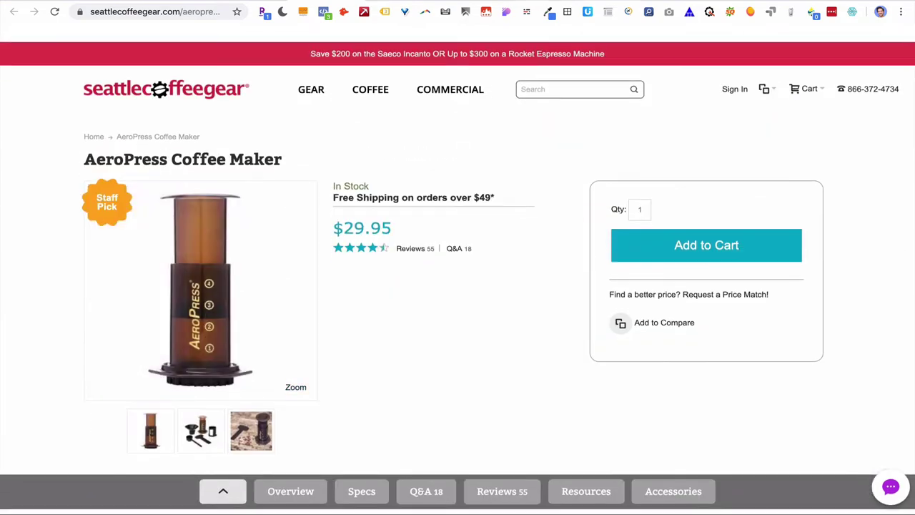
Calculate the competitors' average word count in Spotlight as (1100+2400+1000+1000)/4
key(super+space)
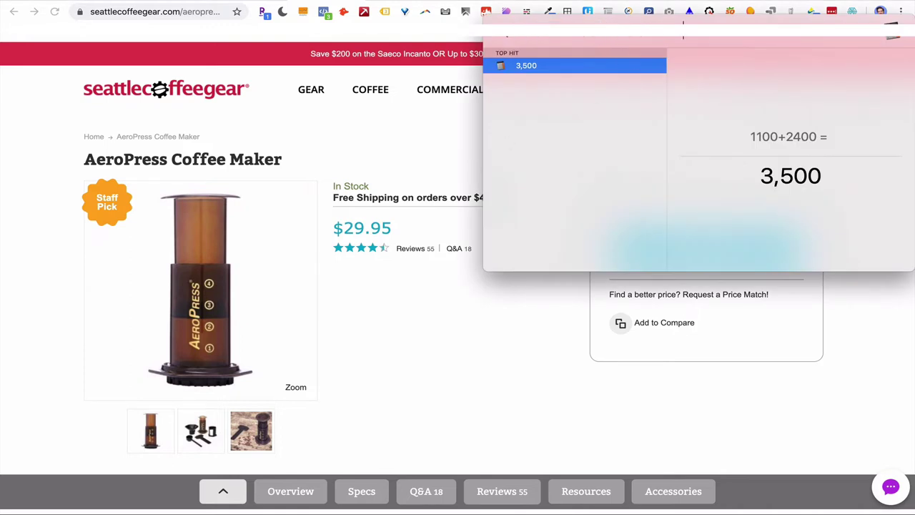
text(+1000+1000))
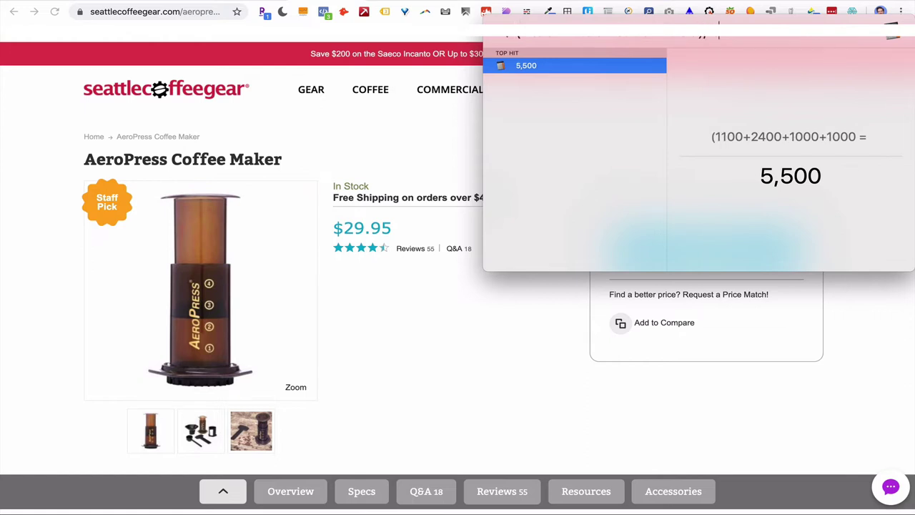
text()/4)
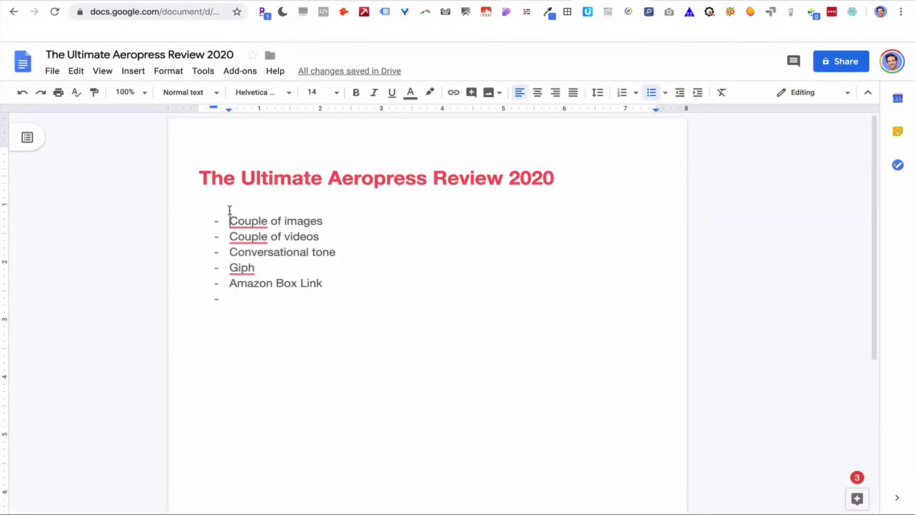
In the Google Docs outline, add "Criteria:" above the dashed list and nest the first item beneath it, shortened to "Images"
text(Criteria:)
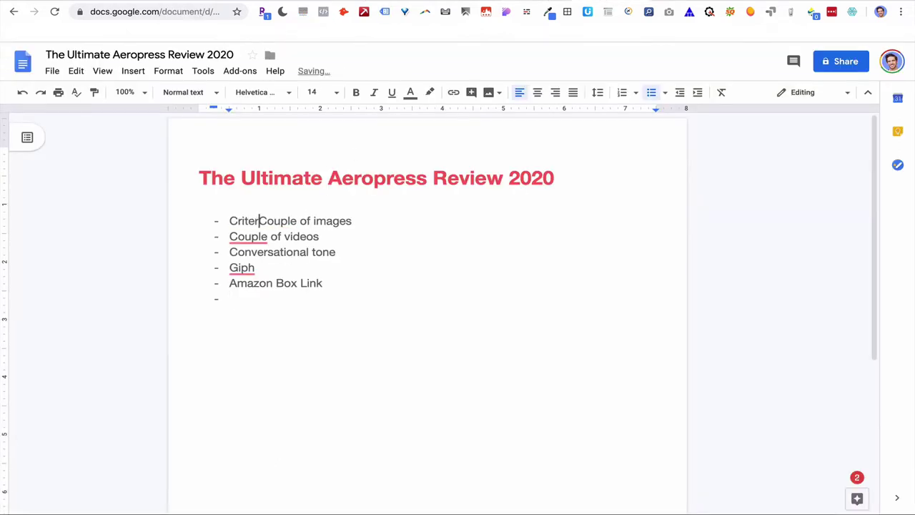
key(Return)
key(Tab)
key(alt+shift+Right)
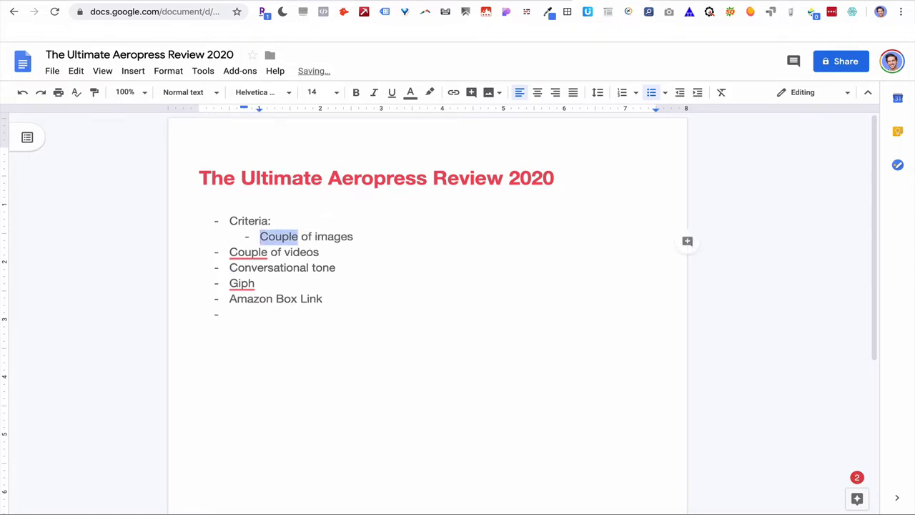
key(alt+shift+Right)
key(BackSpace)
key(Delete)
text(I)
key(alt+Down)
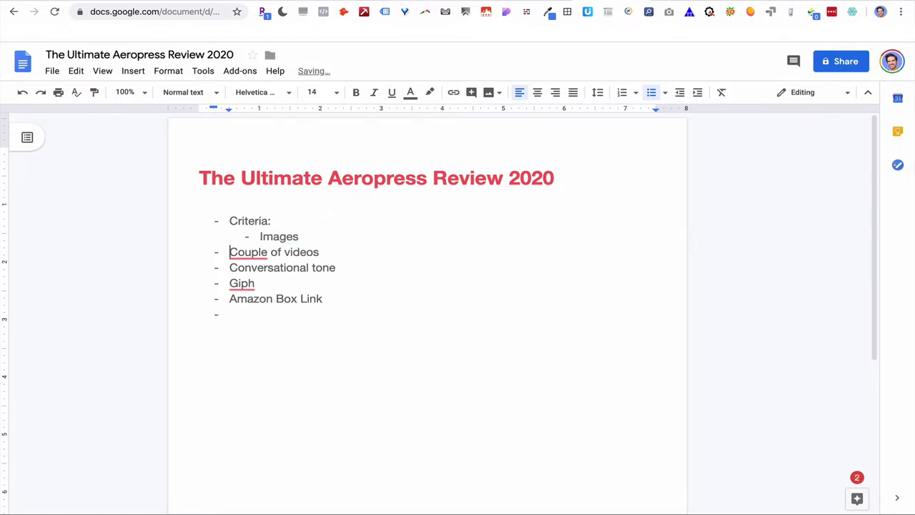
Replace "Couple of videos" with "Videos" and nest it under Criteria
key(alt+shift+Down)
text(Videos)
key(Tab)
key(alt+Down)
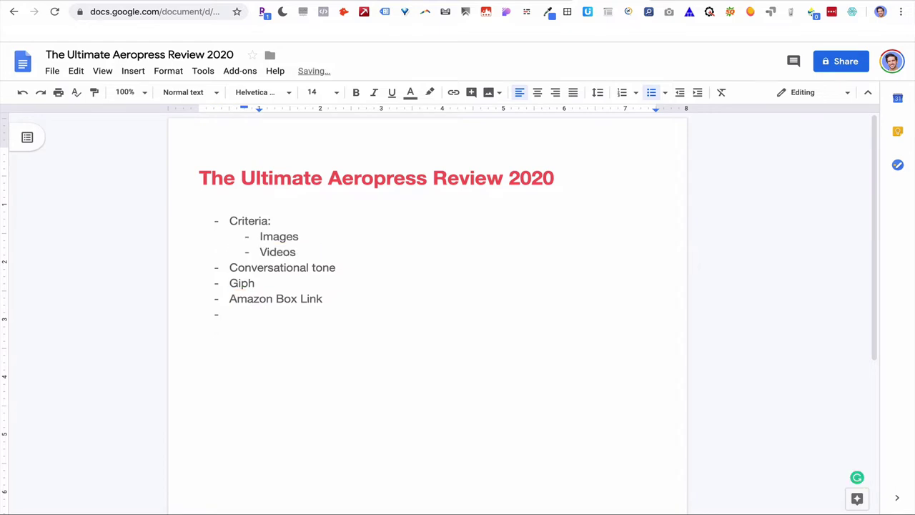
Nest "Conversational tone", "Giph", "Amazon Box Link" and the empty last bullet under Criteria, changing "Giph" to "Giphs"
key(Tab)
key(alt+Down)
key(Tab)
key(End)
text(s)
key(Down)
key(Home)
key(Tab)
key(Down)
key(BackSpace)
key(BackSpace)
key(ctrl+z)
key(Tab)
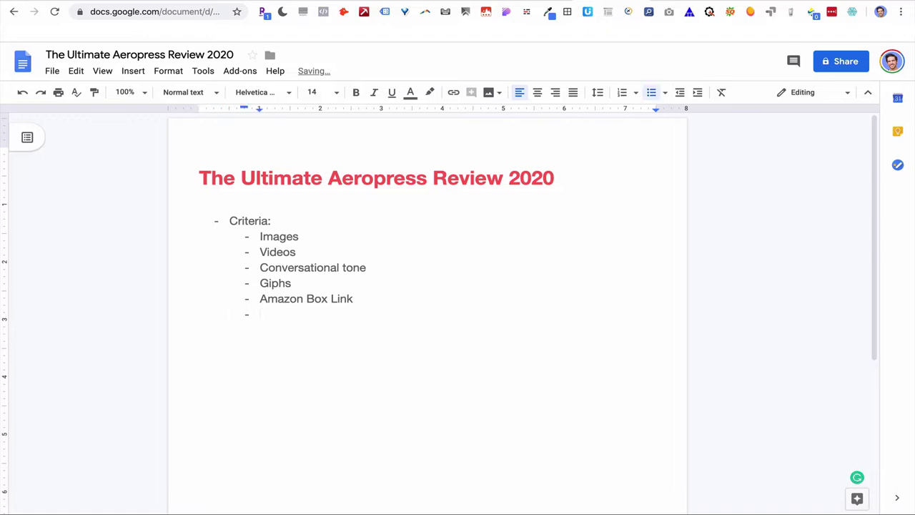
Add "Pros/Cons" and "1,800-2,500 words" to the end of the Criteria list
text(Pros/Conns)
key(Return)
key(BackSpace)
key(BackSpace)
key(BackSpace)
key(BackSpace)
key(BackSpace)
text(s)
key(Return)
text(1,800-2,500 words)
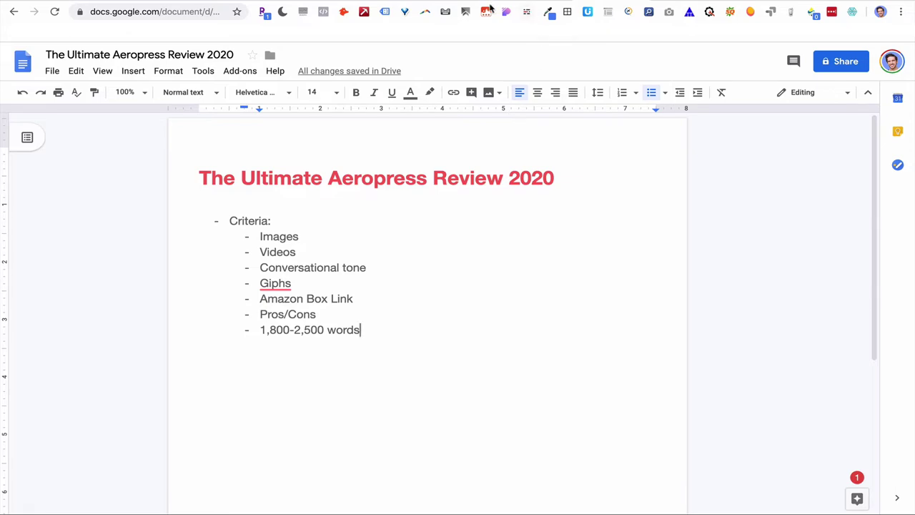
Switch past the open competitor pages to KWFinder and review the SERP overview for "aeropress review"
key(ctrl+Tab)
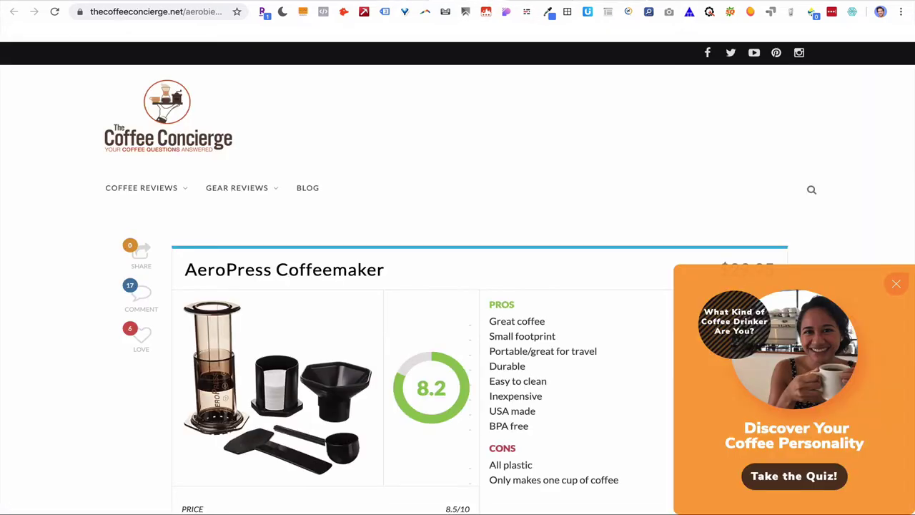
key(ctrl+Tab)
key(ctrl+Tab)
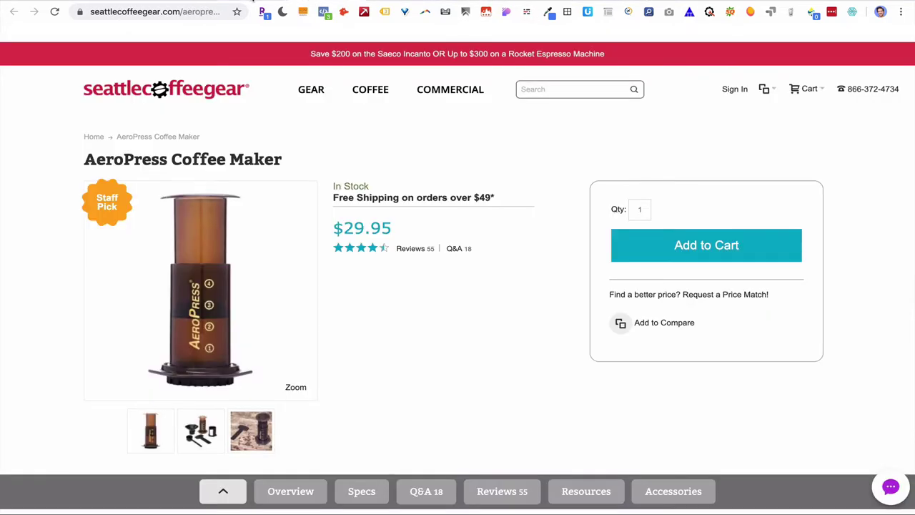
key(ctrl+Tab)
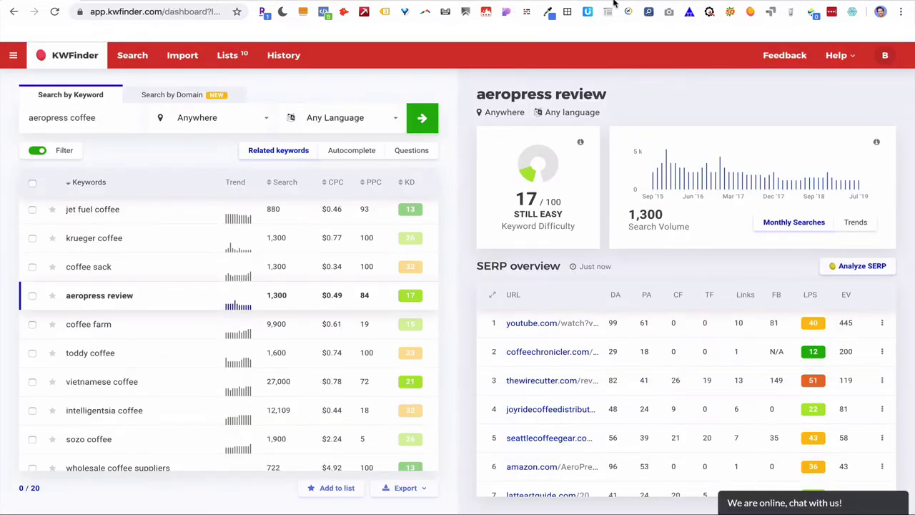
key(ctrl+Tab)
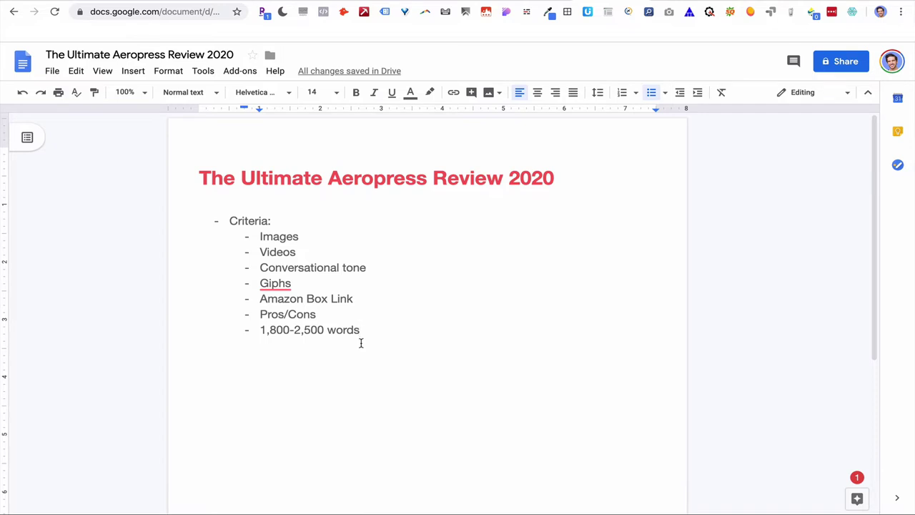
Add "Infographic to a taste guide" as the last criterion in the Google Docs outline and end the dashed list
key(Return)
text(In)
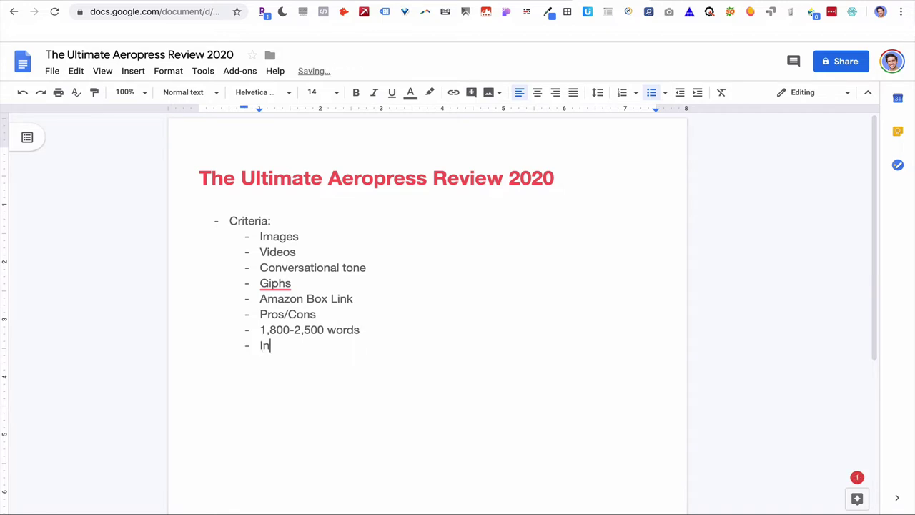
text(fographic to a taste guide)
key(Return)
key(shift+Tab)
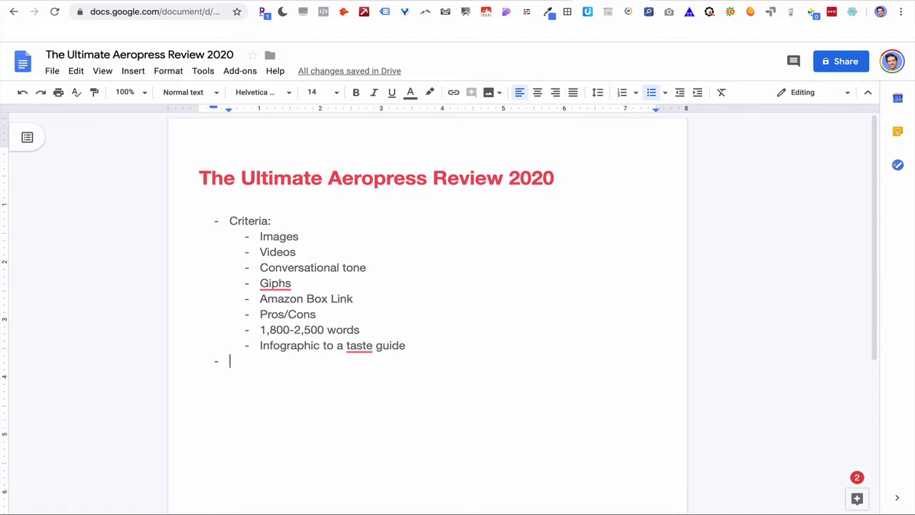
key(Return)
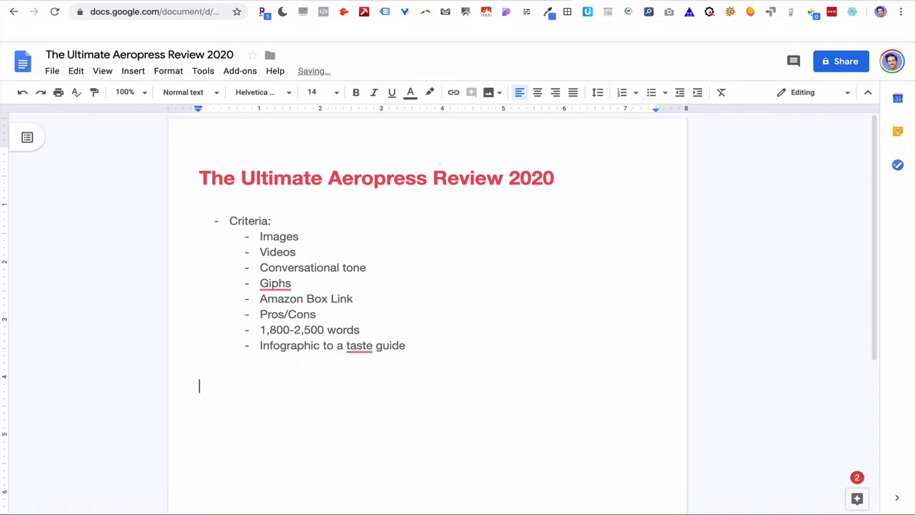
Add "INTRO" and "OUTRO" as separate lines below the Criteria list
text(INTRO)
key(Return)
text(OUTRO)
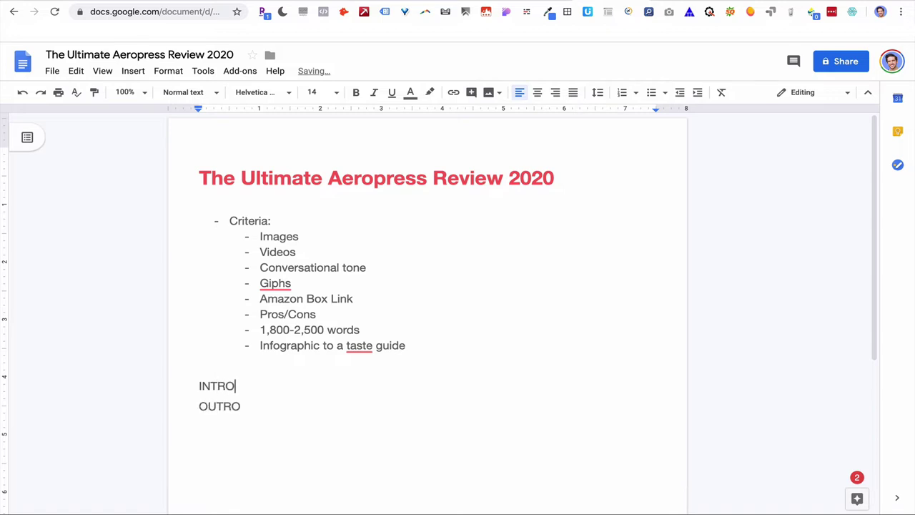
Insert "ABOUT THE AEROPRESS" between INTRO and OUTRO, with indented lines "History" and "Inventor" beneath it
key(Return)
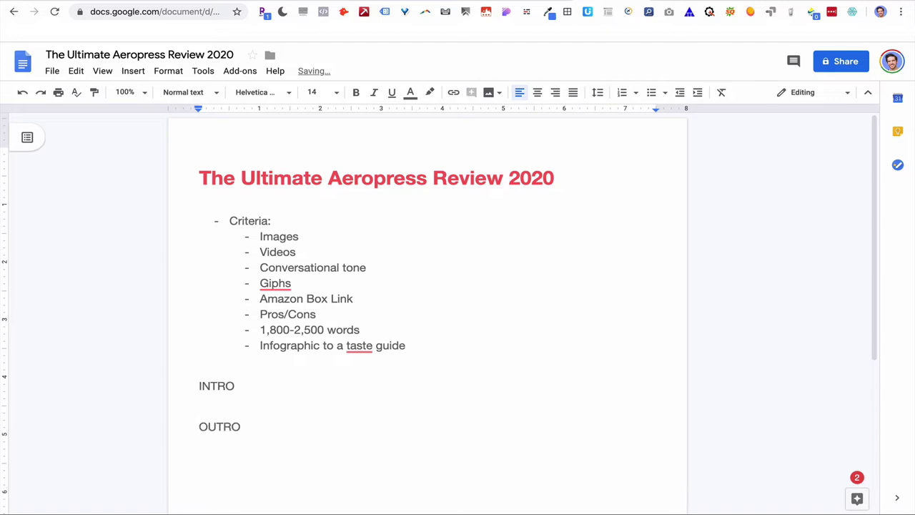
text(ABOUT THE AEROPRESS)
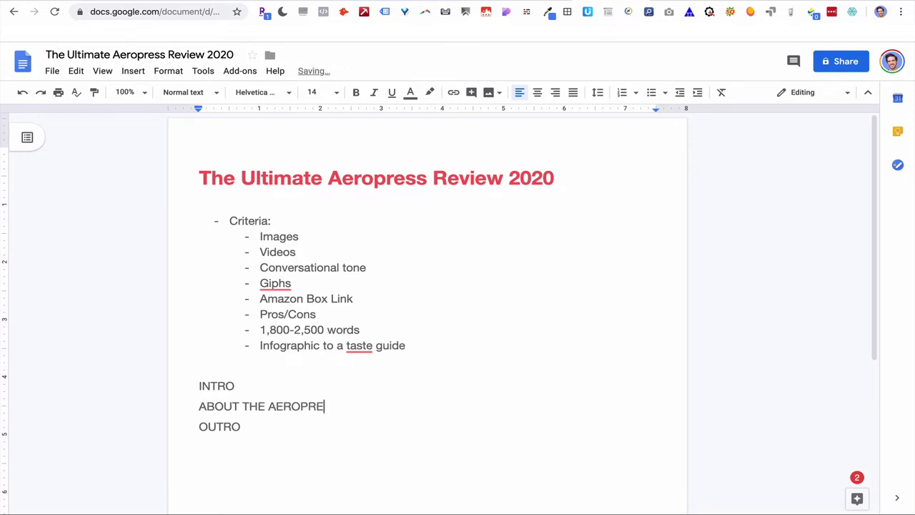
key(Return)
key(Return)
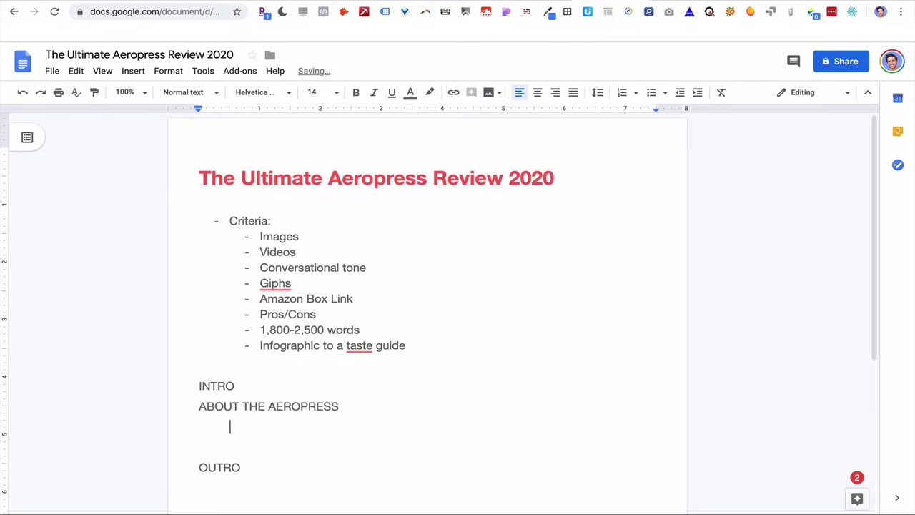
text(Hiso)
key(BackSpace)
text(tory)
key(Return)
text(Inventor)
key(Return)
Number INTRO and ABOUT THE AEROPRESS as 1 and 2, and letter History and Inventor as sub-items a and b
scroll(427, 314, down, 2)
click(199, 311)
text(1.)
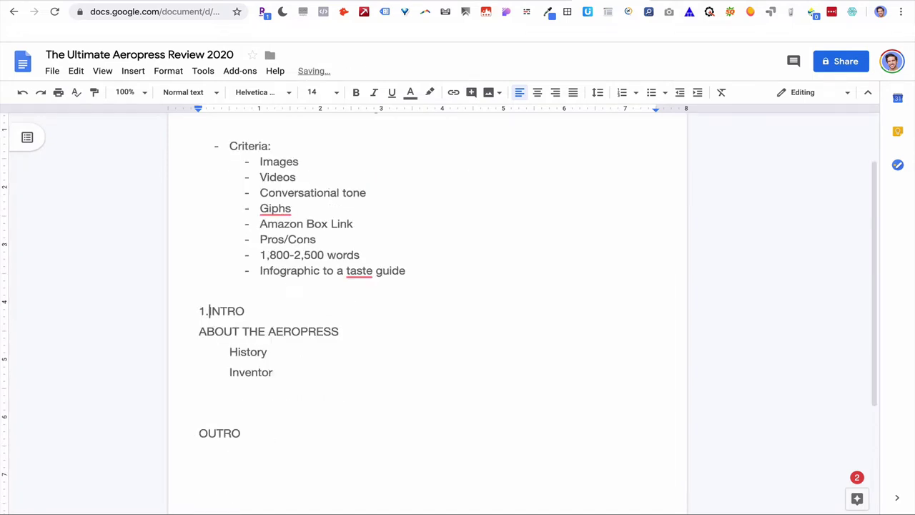
key(Down)
key(Home)
text(2.)
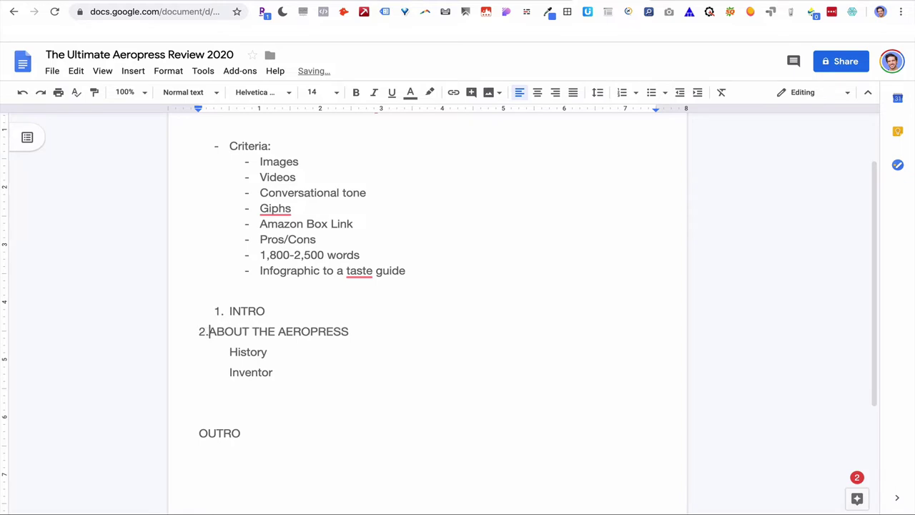
key(Down)
key(Down)
key(Up)
key(Home)
text(a.)
key(Down)
key(Home)
text(b.)
Continue the numbered outline after Inventor with top-level sections "SPECS", "RECIPES" and "TECHNIQUES"
key(End)
key(Return)
key(shift+Tab)
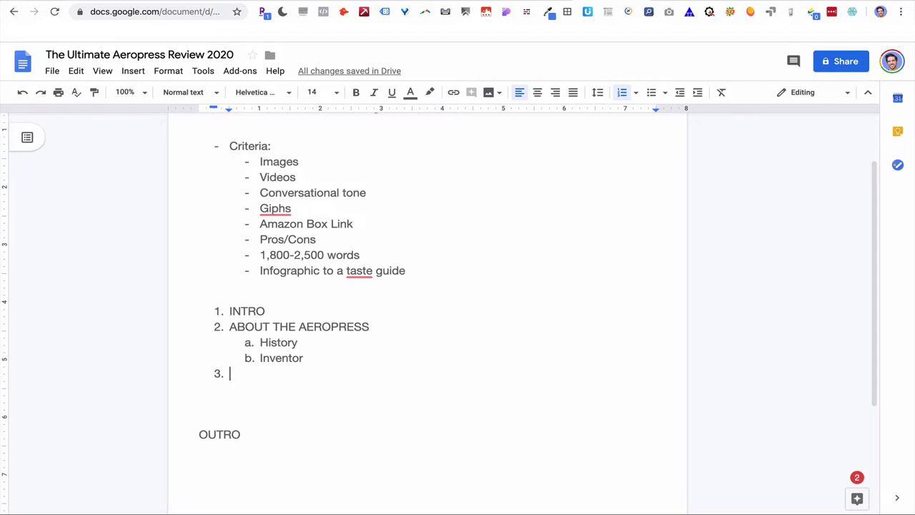
text(SPECS)
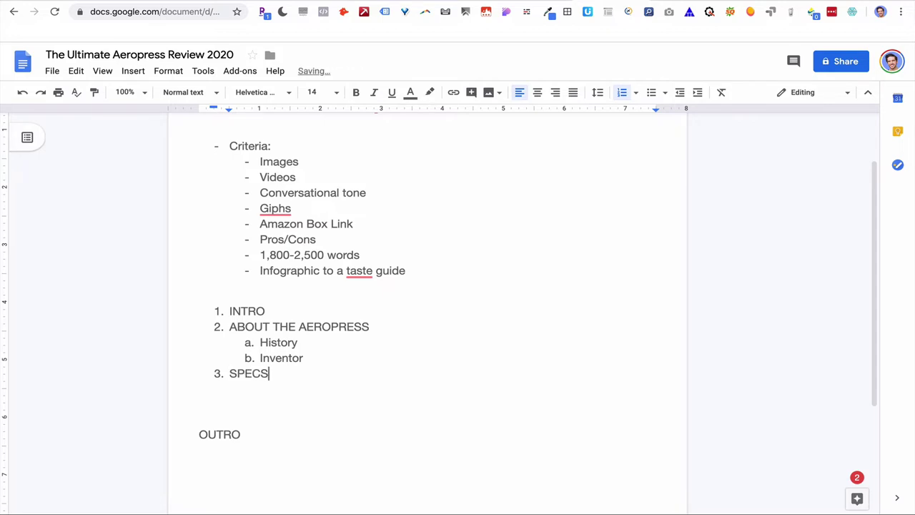
key(Return)
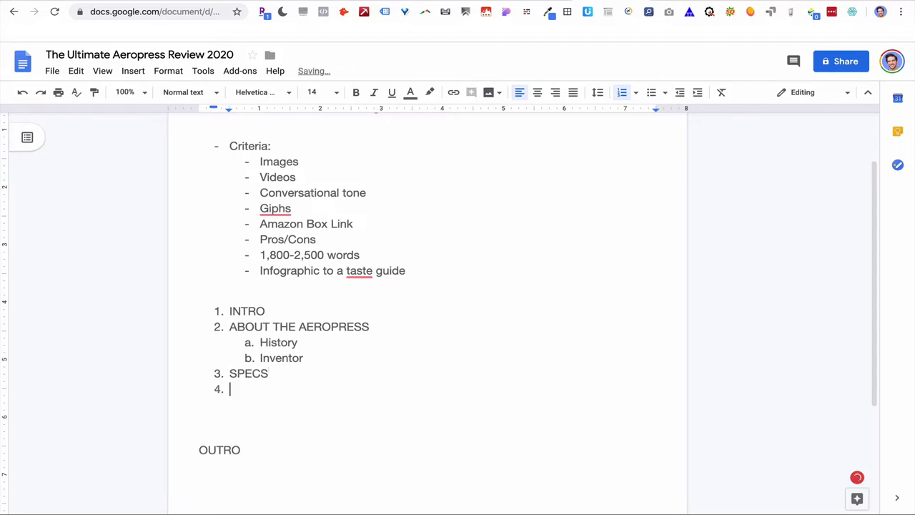
text(RECIPES)
key(Return)
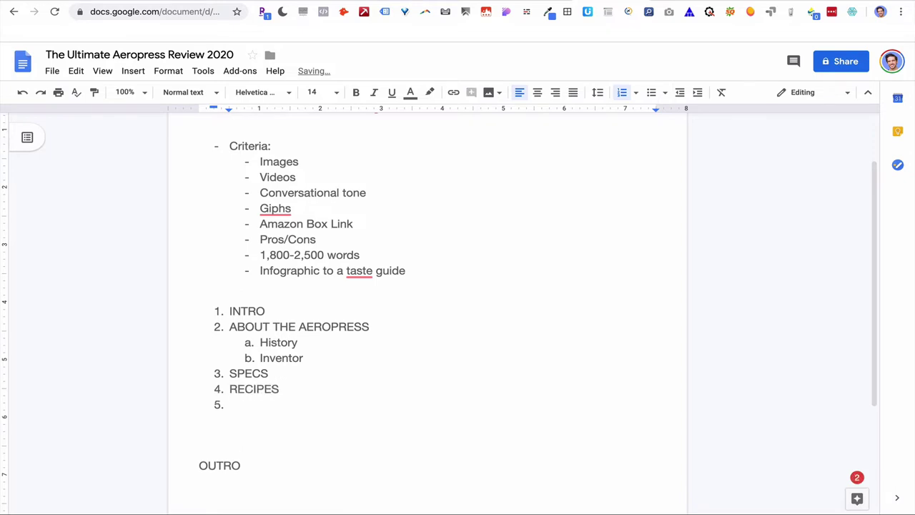
text(TECHNIQUES)
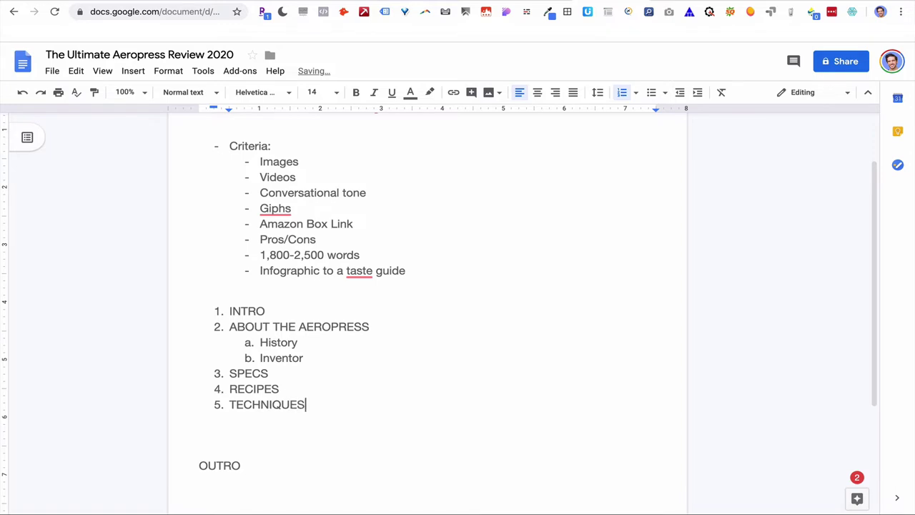
key(Return)
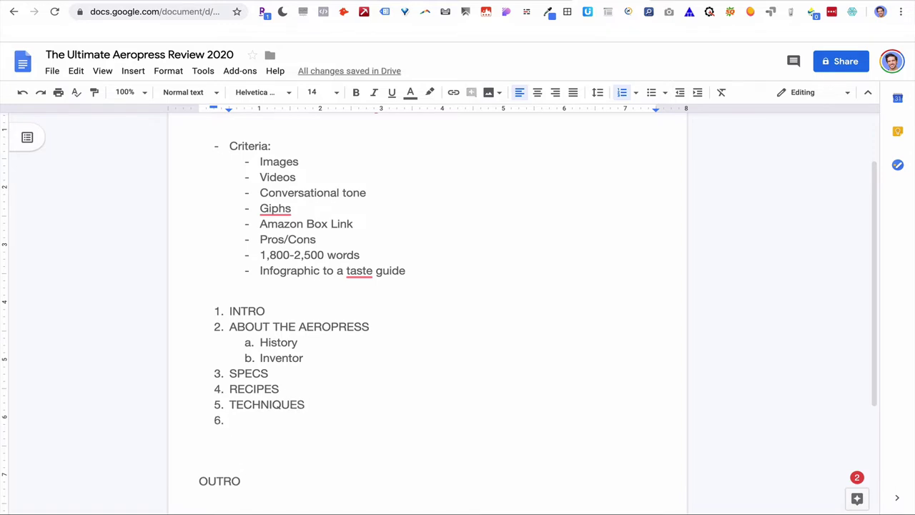
Add "REVIEWS" and "PROS/CONS" as sections 6 and 7, and pull OUTRO up into the numbered outline as section 8
text(REVIEWS)
key(Return)
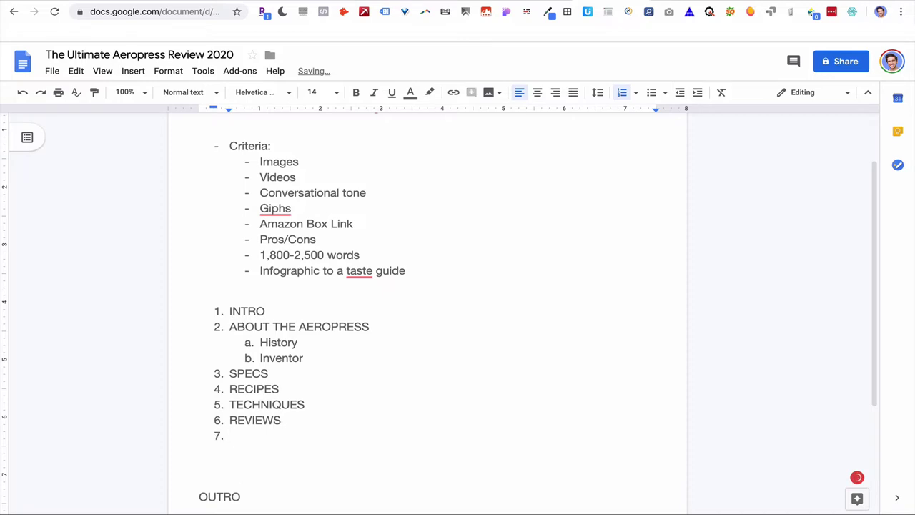
text(PROS/CONS)
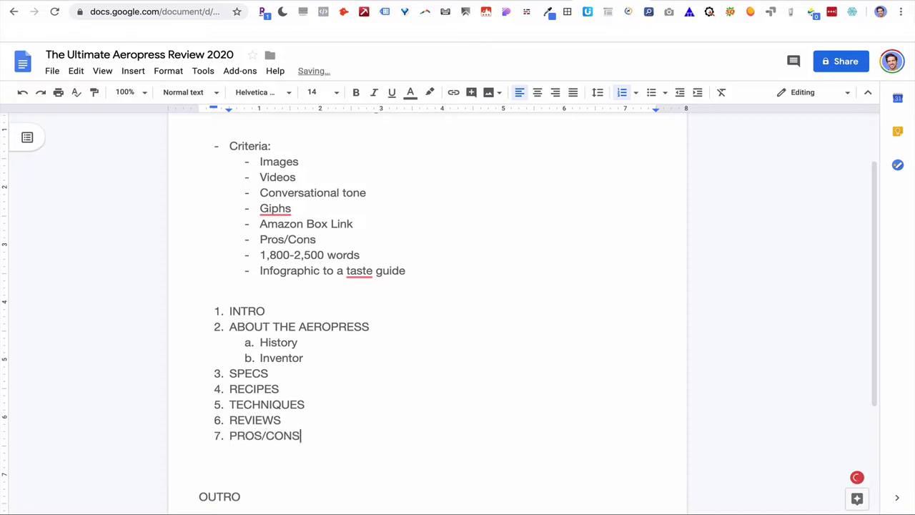
click(200, 496)
key(BackSpace)
key(BackSpace)
key(BackSpace)
key(Return)
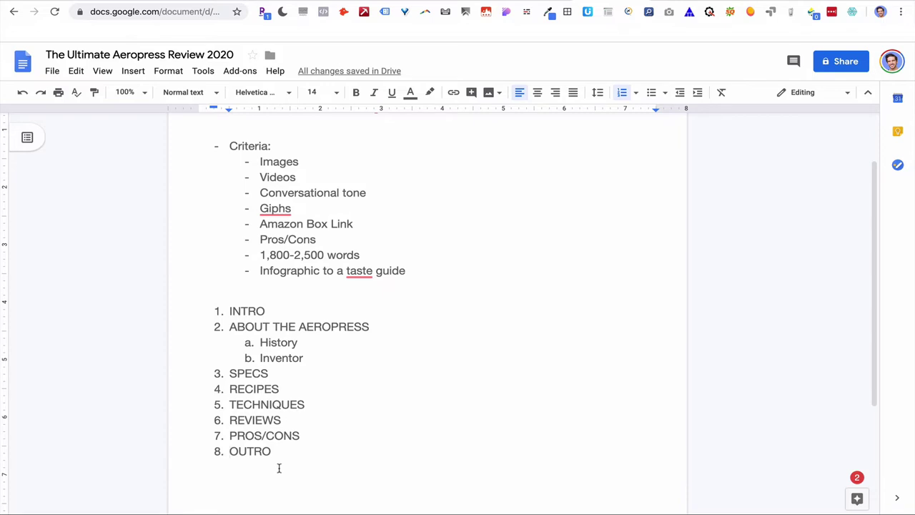
key(super+space)
text(odyssey)
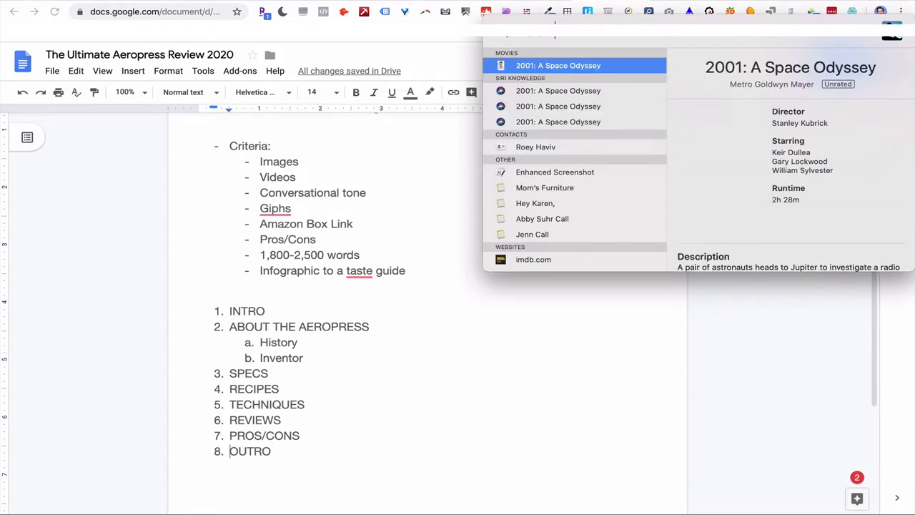
key(Escape)
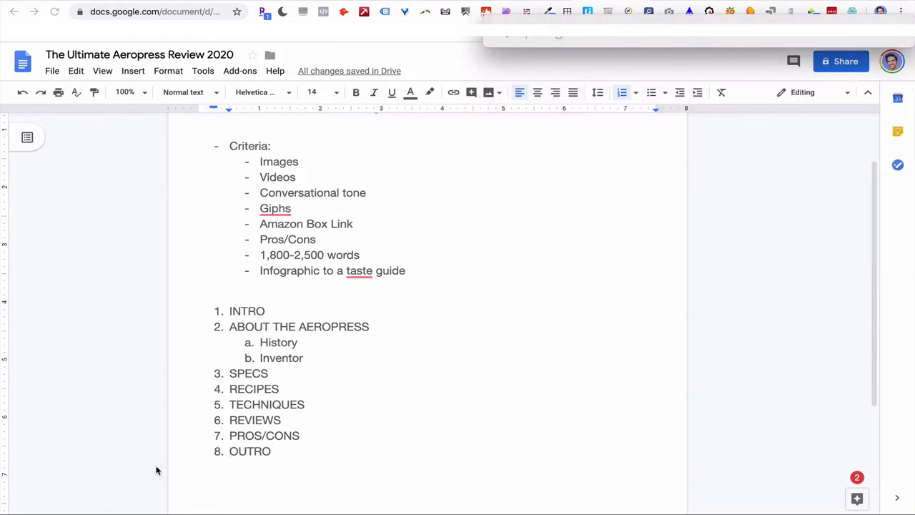
Append "(250 words)" to each of the eight top-level section headings, from INTRO through OUTRO
click(273, 313)
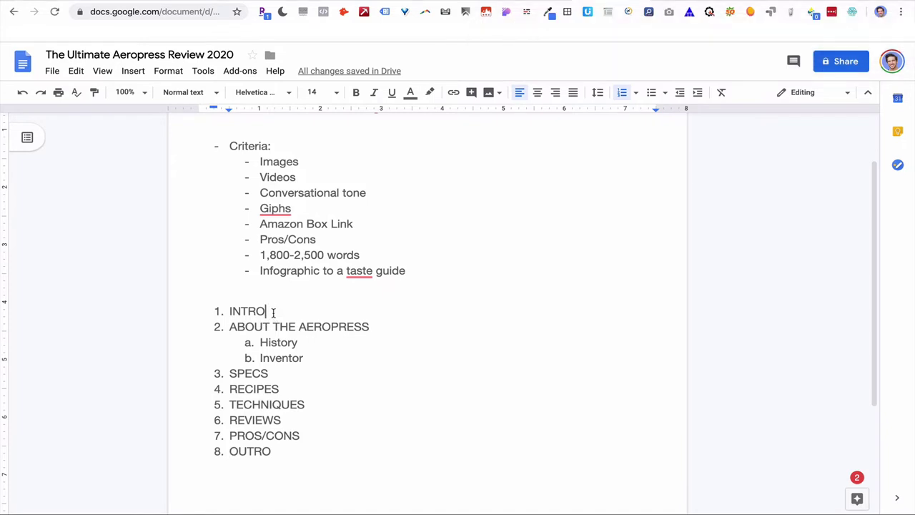
text((250 words))
key(Down)
key(End)
key(super+v)
key(Down)
key(Down)
key(Down)
key(End)
key(super+v)
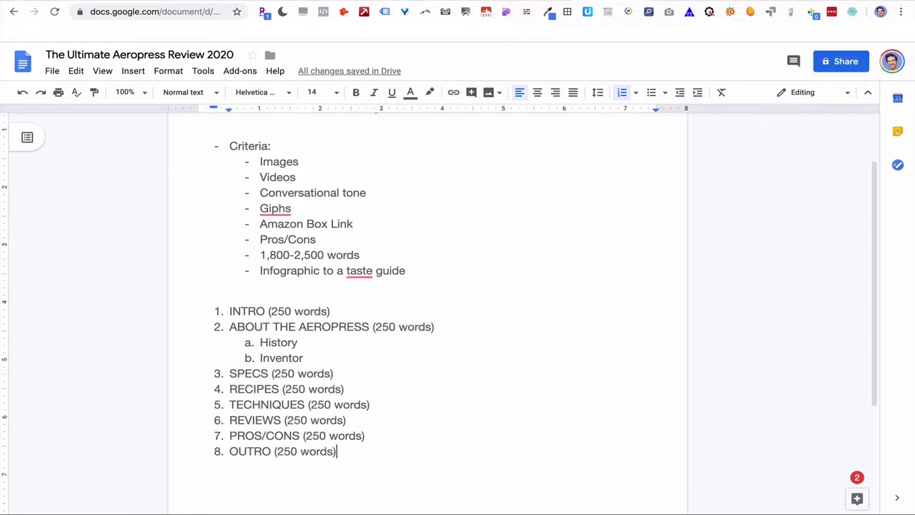
Apply the Heading 2 style to the whole numbered outline and check the paragraph style of the document title
drag(346, 455, 186, 313)
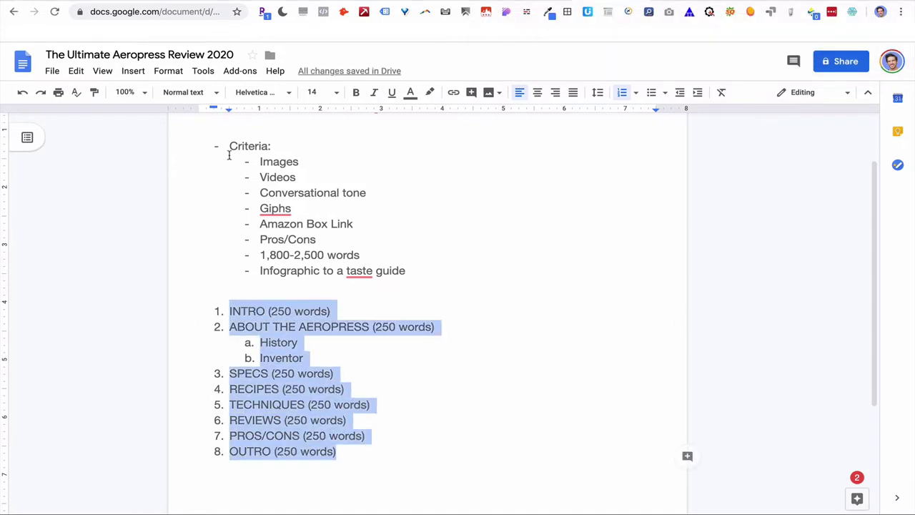
click(219, 95)
click(225, 262)
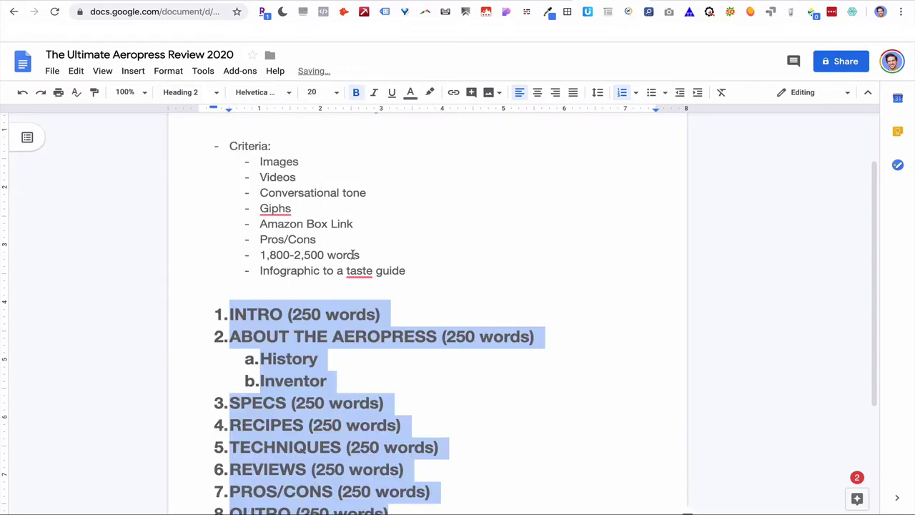
click(434, 303)
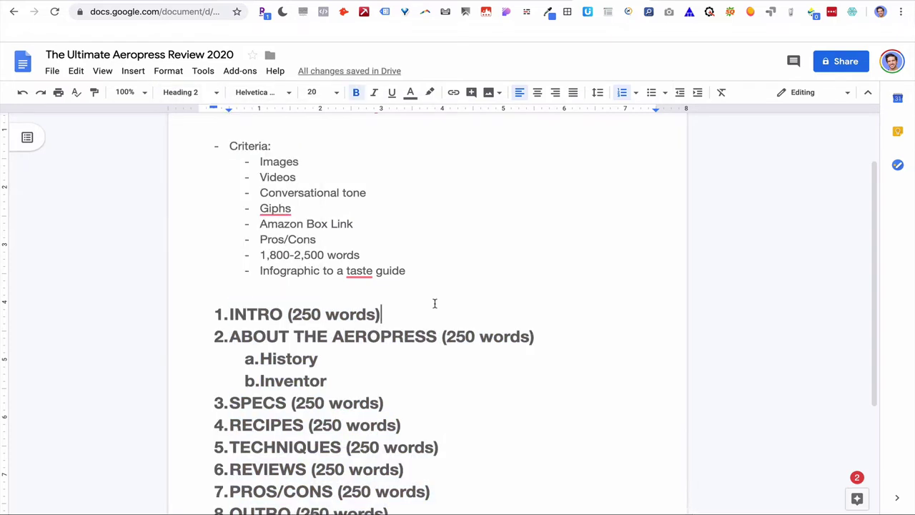
scroll(434, 303, up, 2)
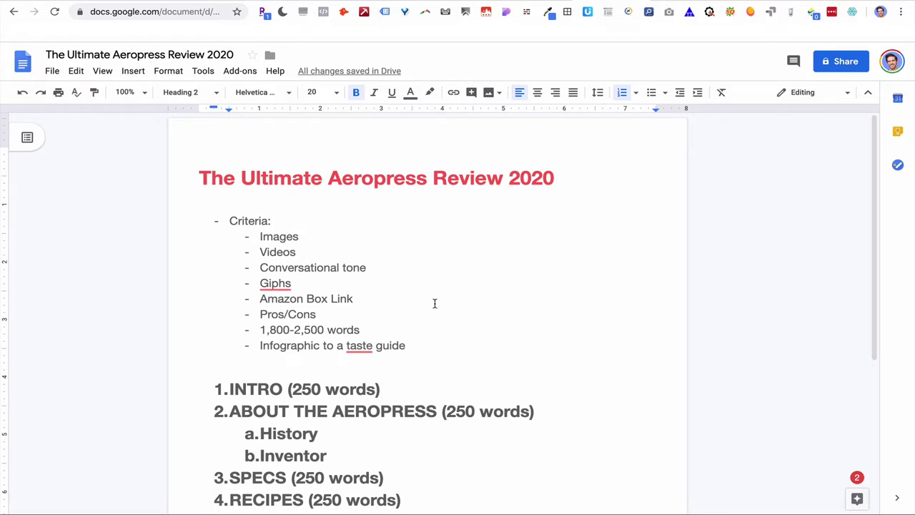
click(354, 179)
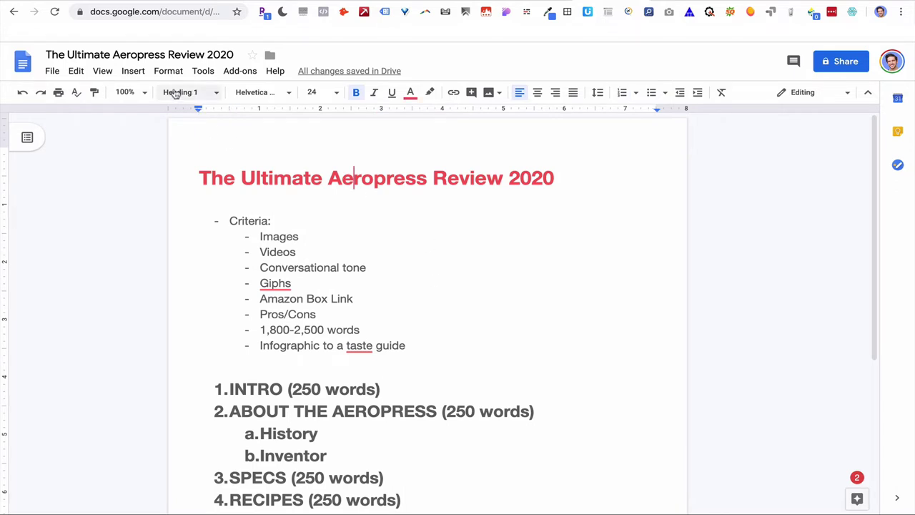
click(351, 389)
scroll(403, 390, down, 1)
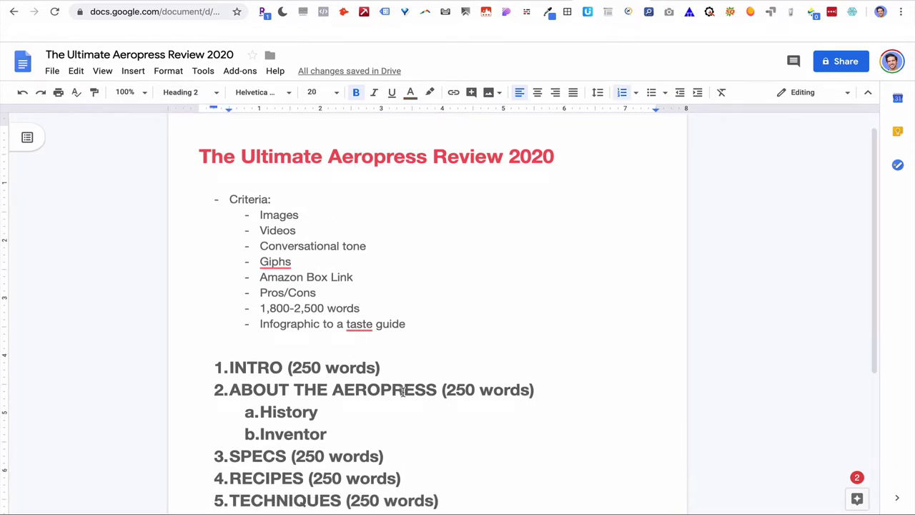
Apply the Heading 3 style to the History and Inventor sub-items under ABOUT THE AEROPRESS
drag(328, 417, 237, 392)
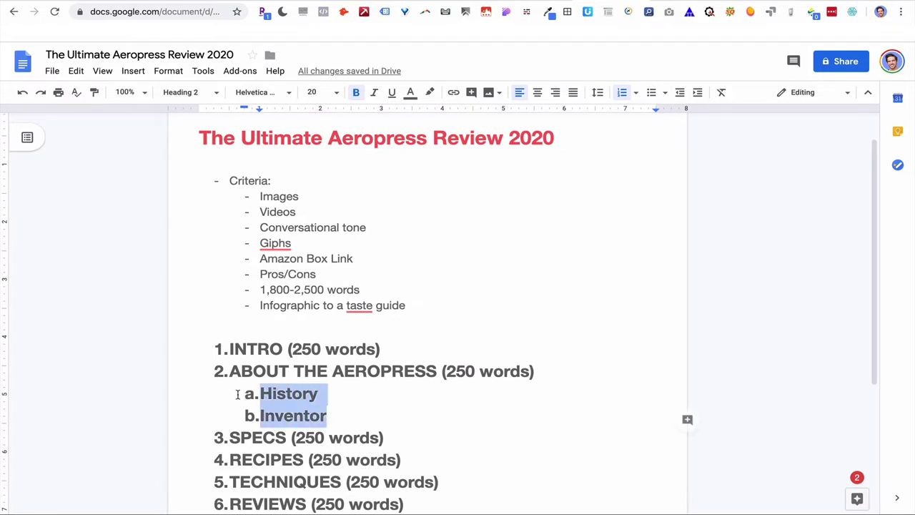
click(216, 92)
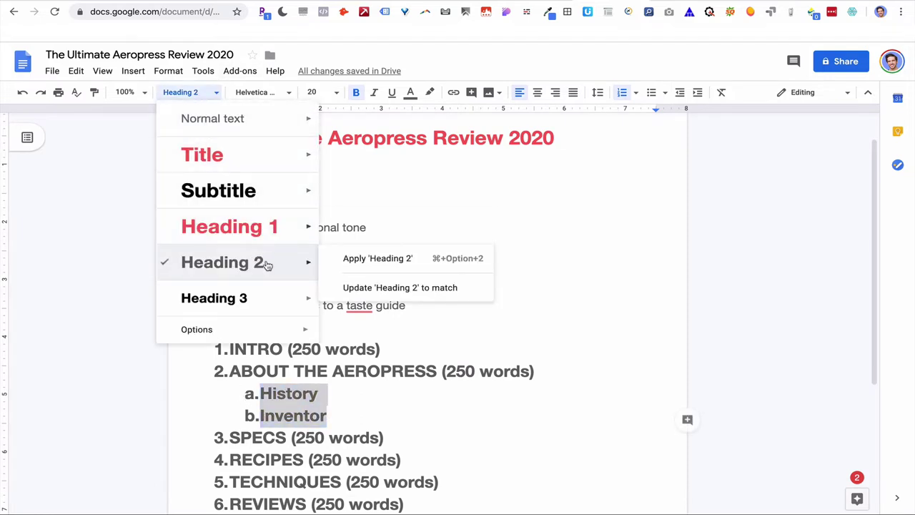
click(271, 307)
click(391, 419)
scroll(392, 418, down, 4)
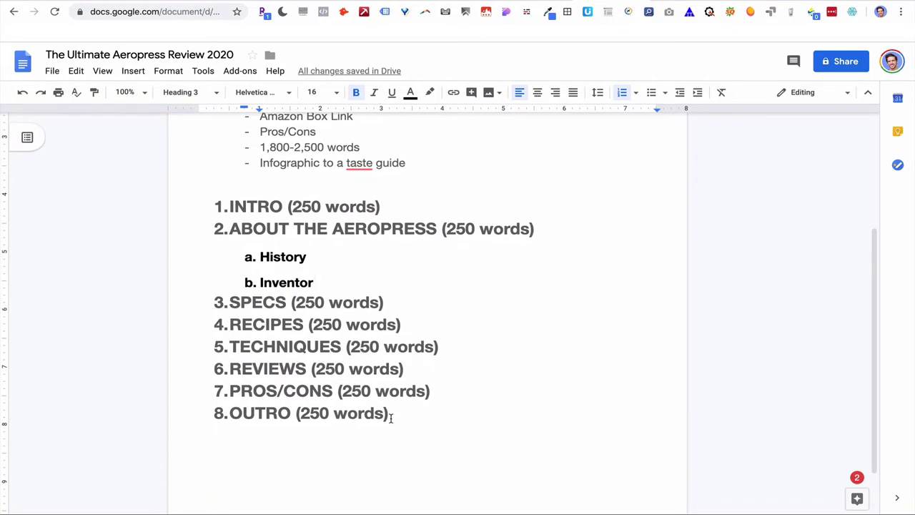
Insert a lettered sub-item under INTRO with the placeholder text "FKLSDJFLKDSJFLKSDJFLKSDJFSDKL"
click(400, 211)
key(Return)
key(Tab)
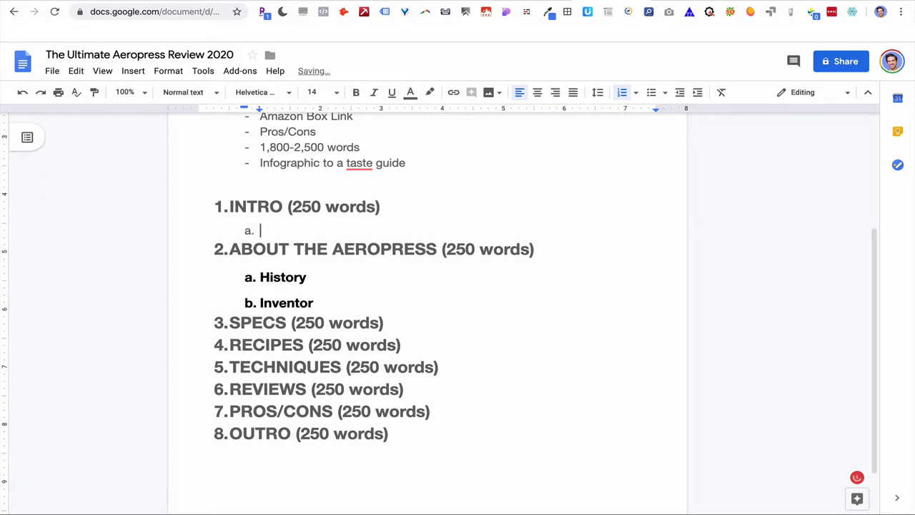
text(FKLSDJFLKDSJFLKSDJFLKSDJFSDKL)
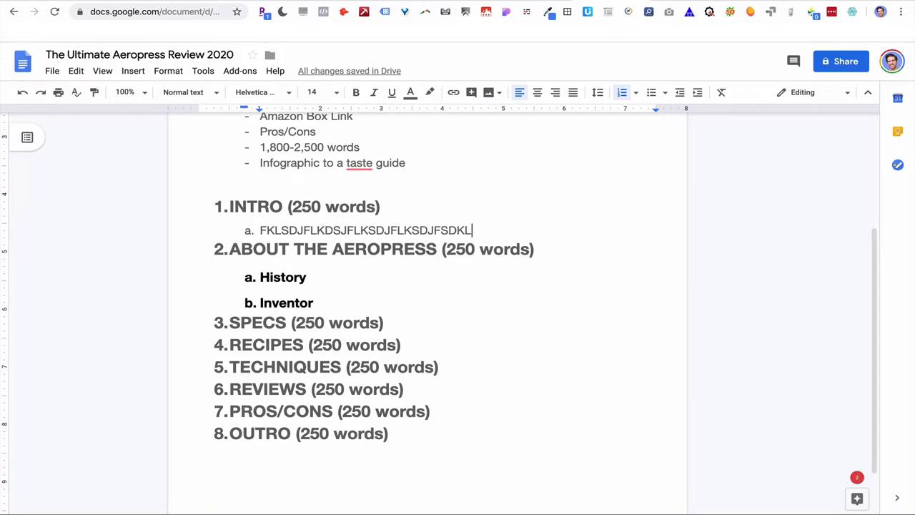
Open pexels.com in a new browser tab, search for "COFFEE" and browse the stock photo results
key(ctrl+t)
text(PEXELS.C)
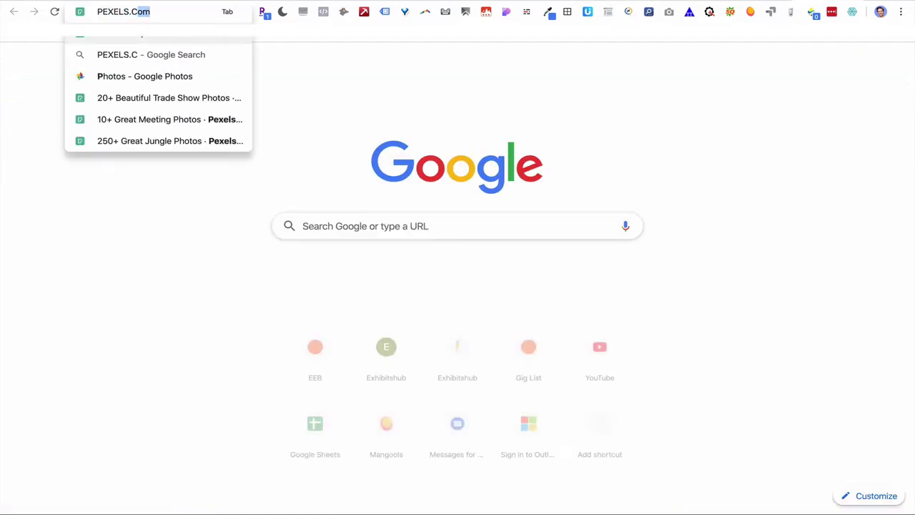
key(Return)
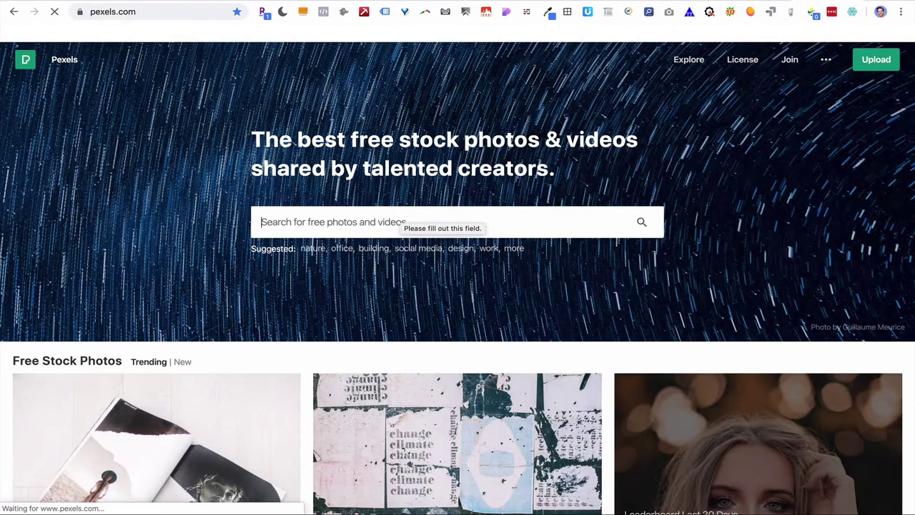
click(505, 220)
text(COFFEE)
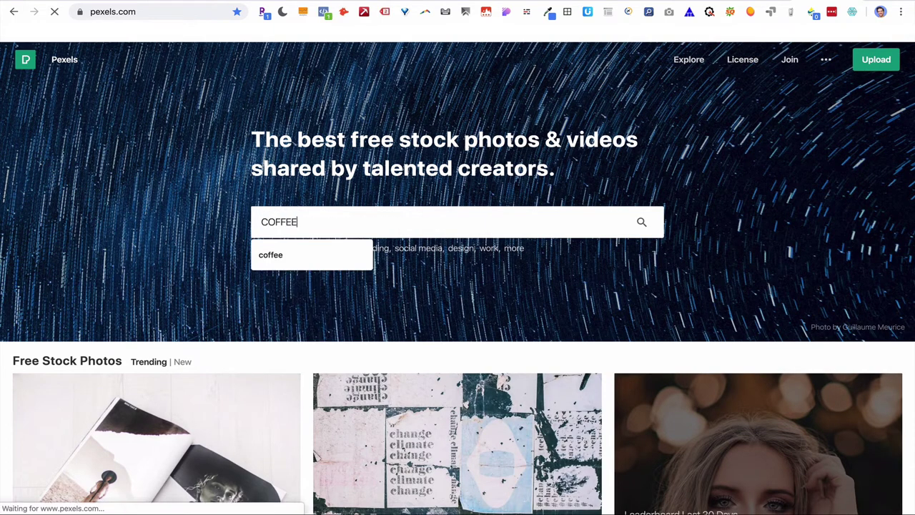
key(Return)
scroll(555, 401, down, 7)
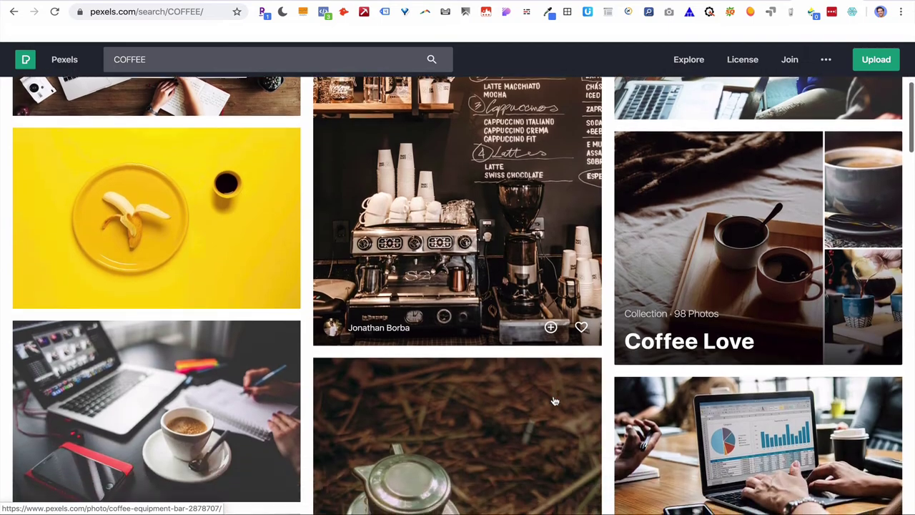
scroll(555, 401, down, 10)
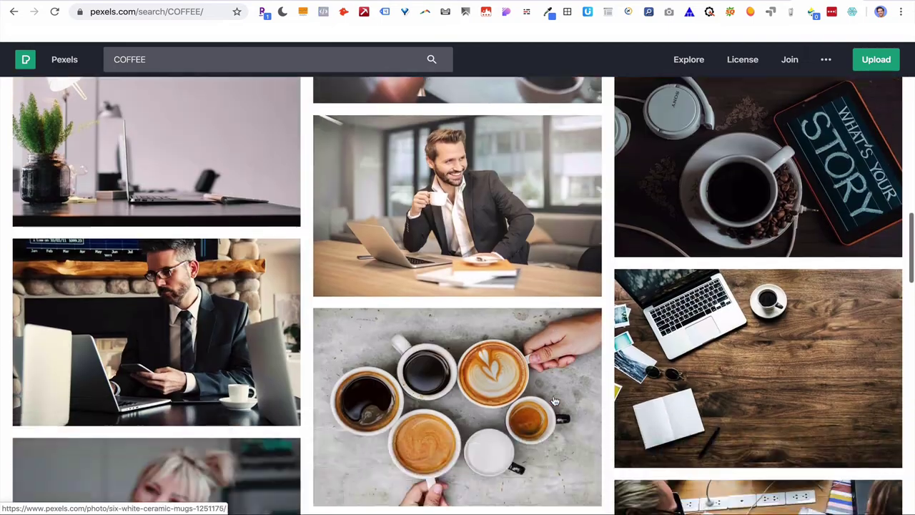
scroll(555, 401, down, 6)
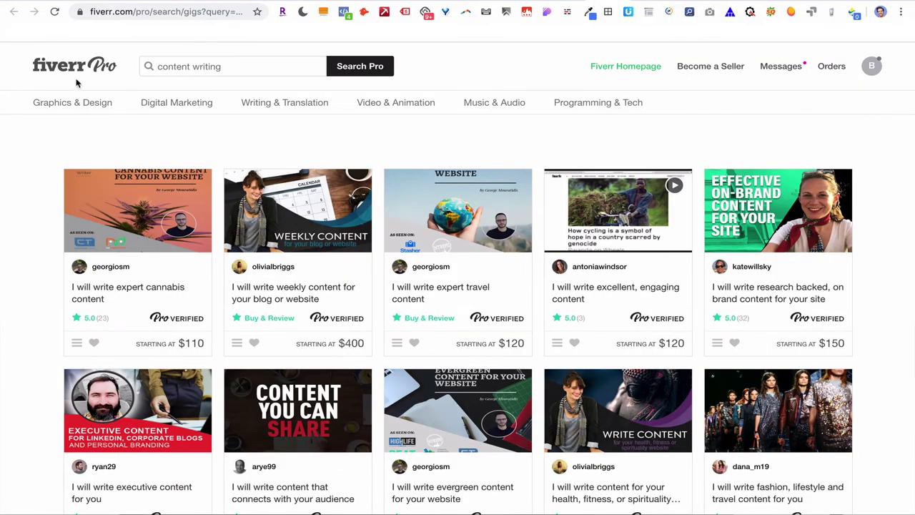
Search Fiverr Pro for "content writing" and look through the writers' gigs and starting prices
click(226, 67)
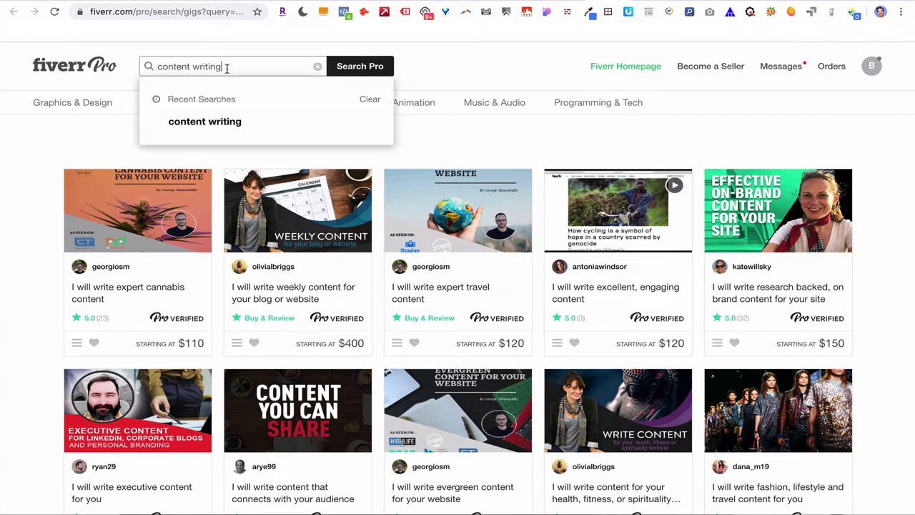
click(227, 120)
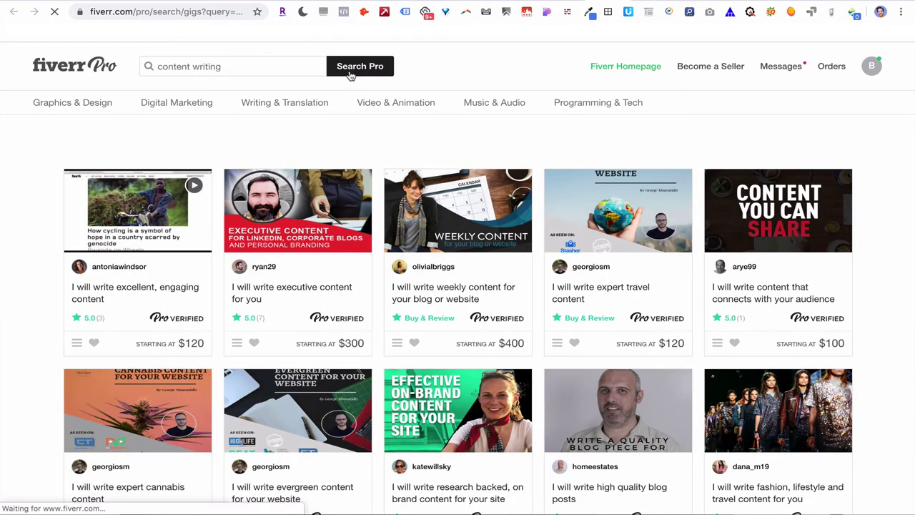
scroll(446, 192, down, 3)
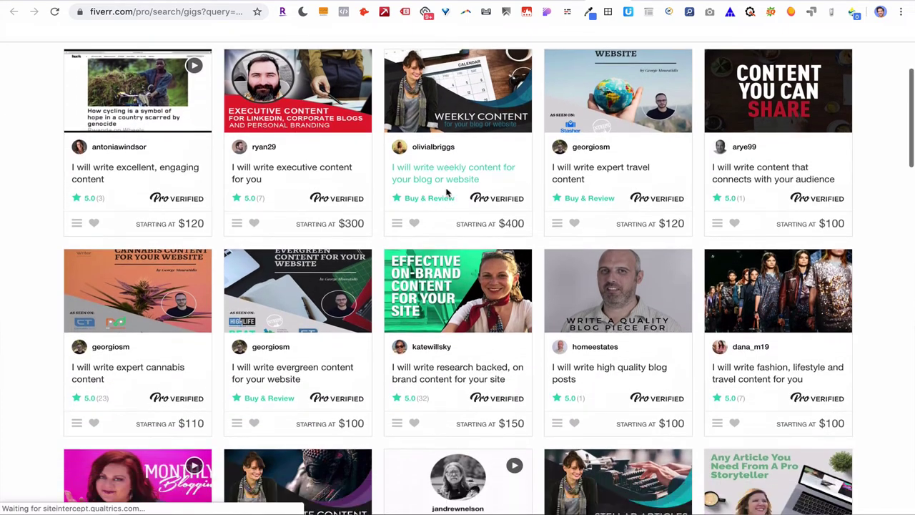
scroll(446, 192, down, 5)
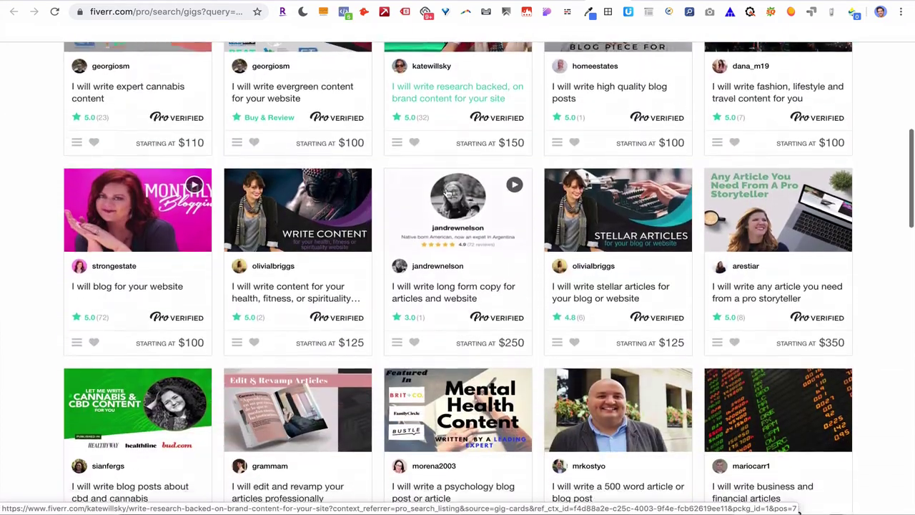
scroll(446, 192, down, 3)
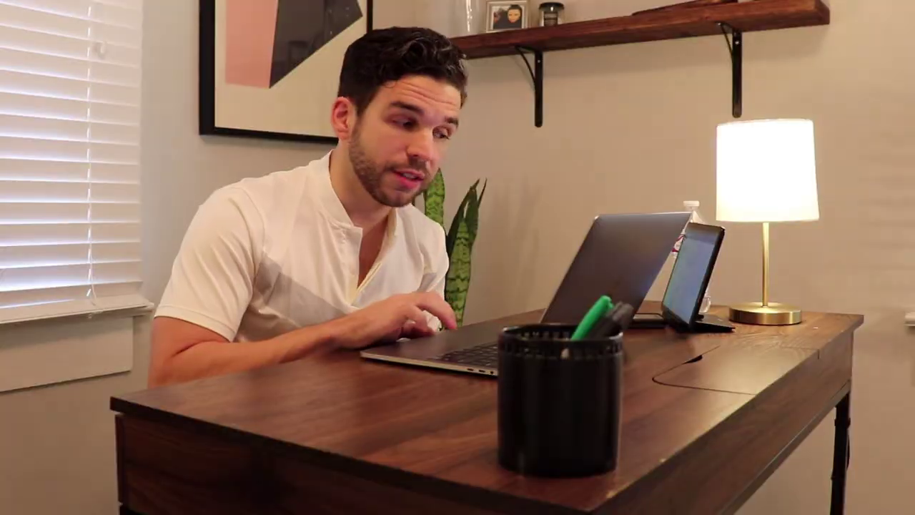
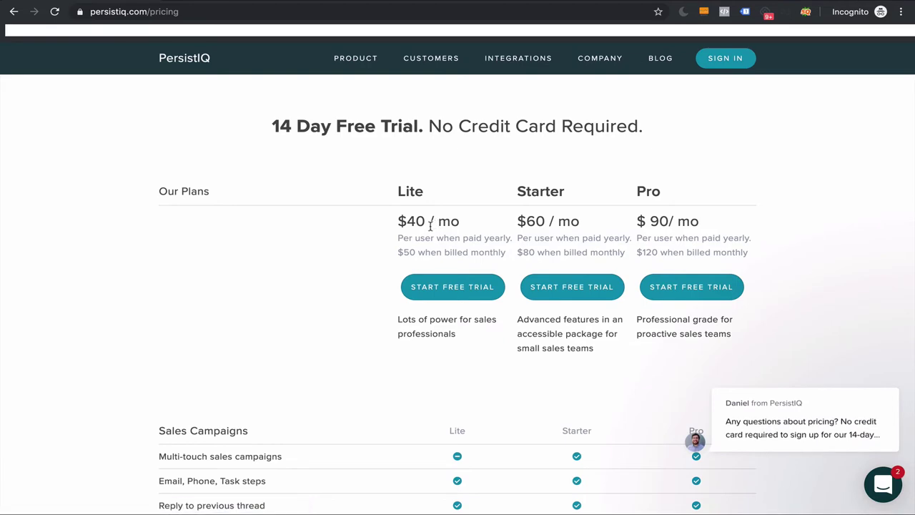
Examine the PersistIQ pricing page, comparing the features of the Lite, Starter and Pro plans
scroll(284, 286, down, 10)
scroll(258, 377, down, 15)
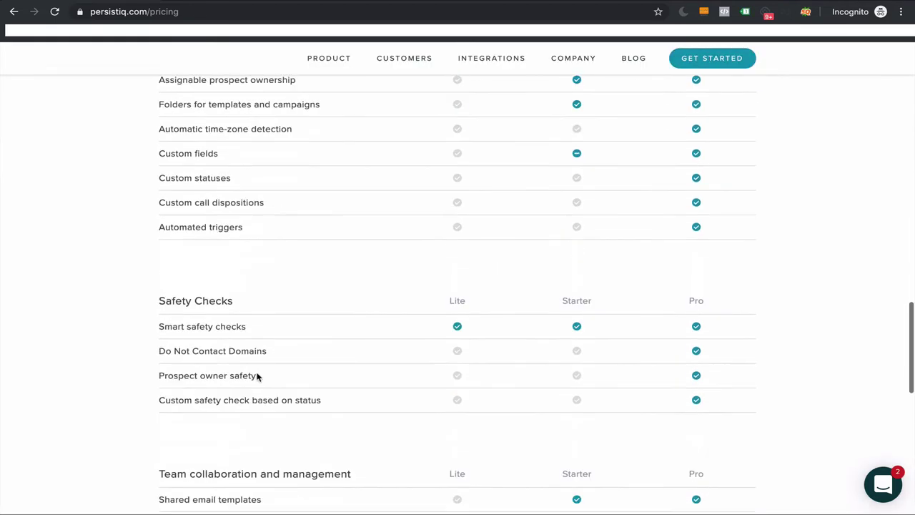
scroll(258, 377, up, 20)
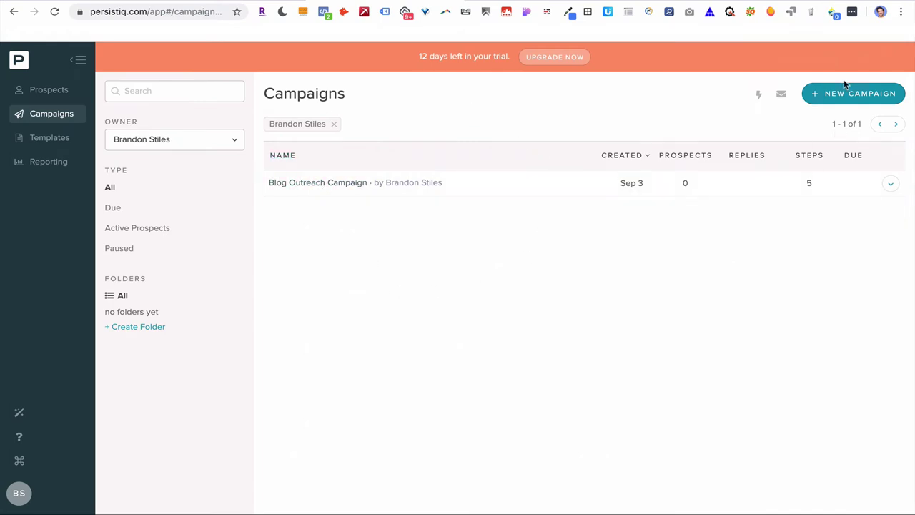
Open the Blog Outreach Campaign in PersistIQ, review its steps and open the email template of step 1
click(324, 184)
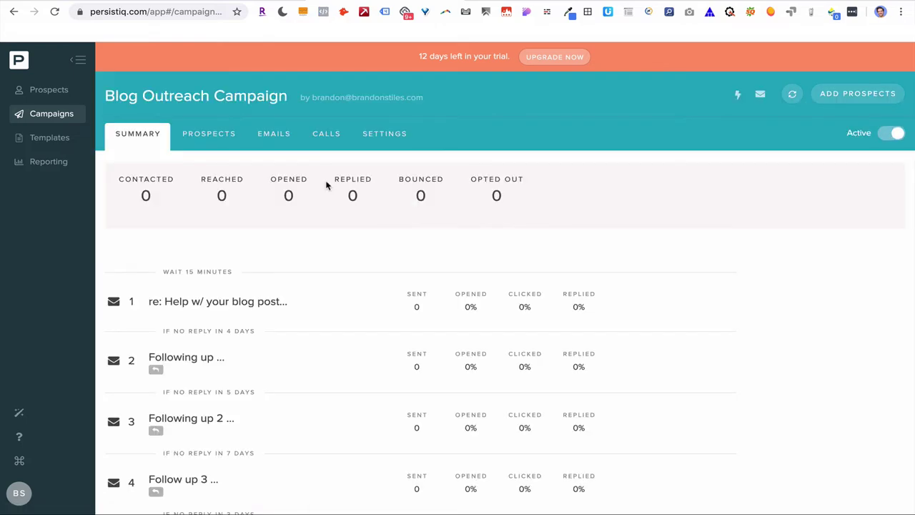
scroll(498, 418, down, 2)
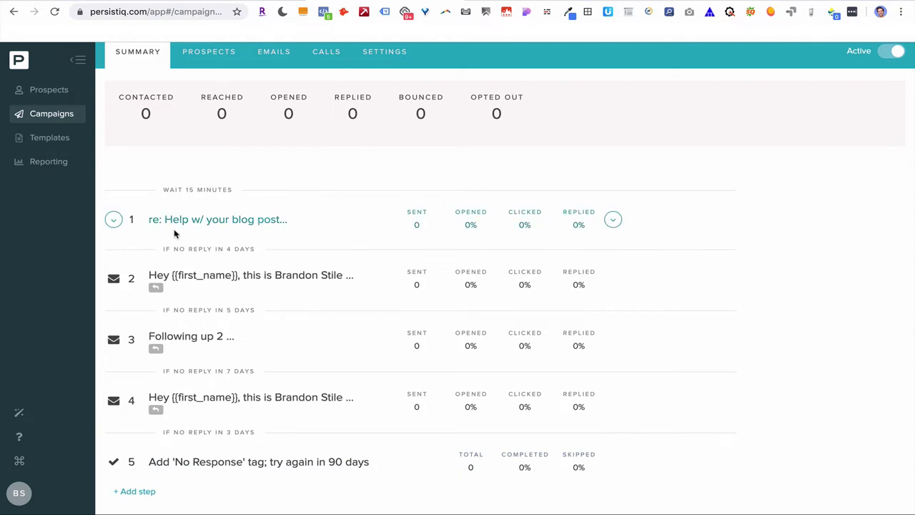
click(272, 221)
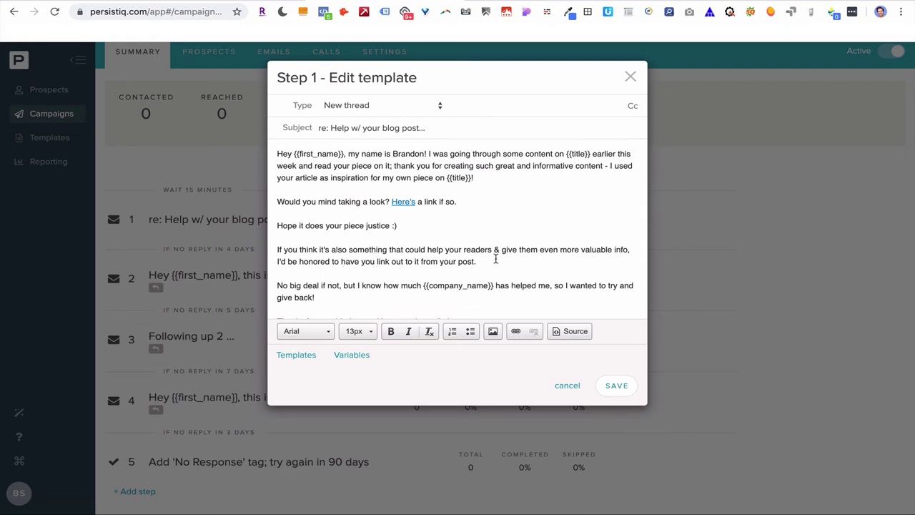
Review the step 1 email template through to its PS about sending the referral line, and save the template
scroll(496, 259, down, 1)
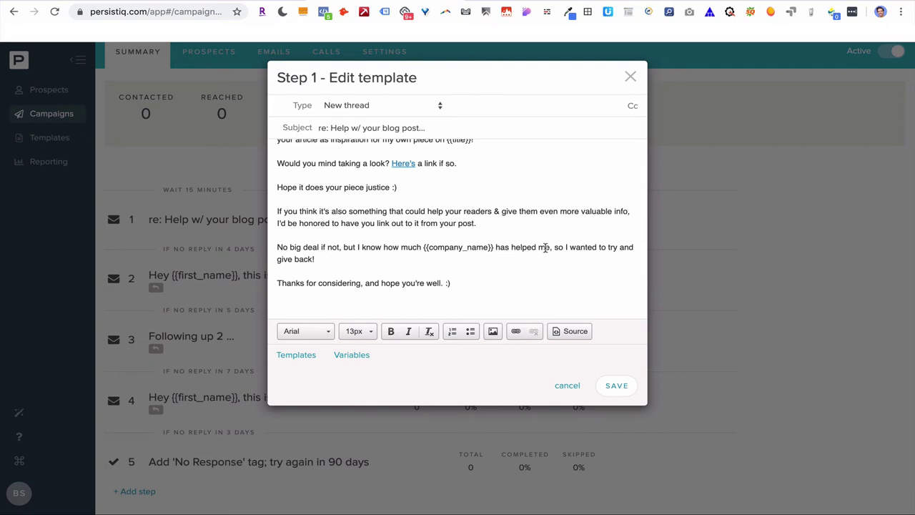
text(PS, if it's easier, I can send you the referral line for the post so you can just copy & paste)
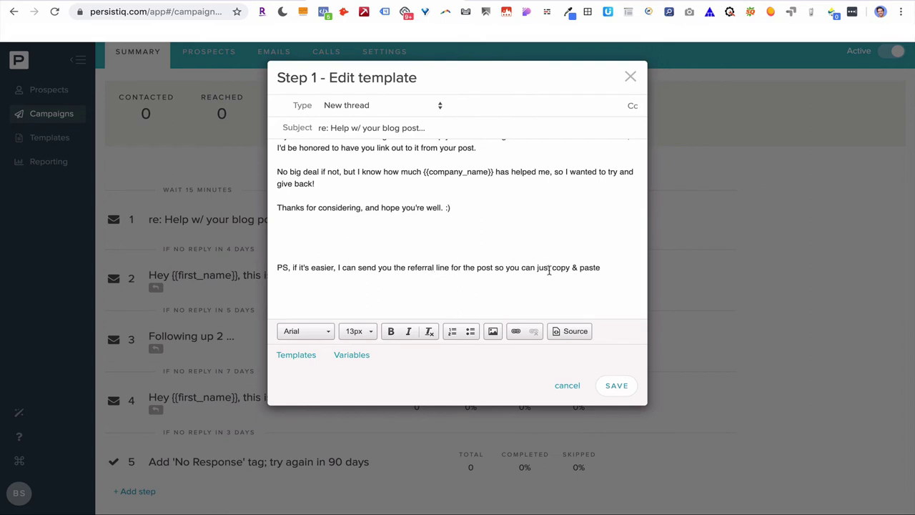
scroll(608, 267, up, 5)
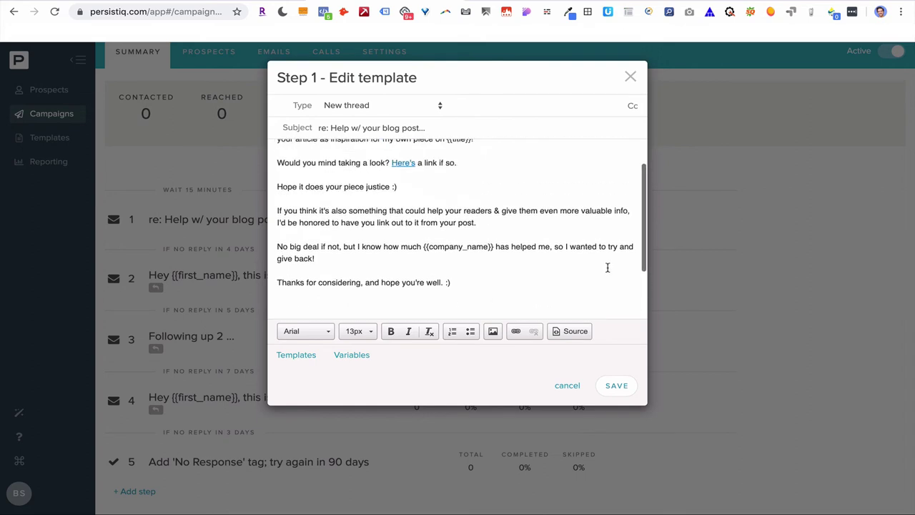
scroll(607, 268, down, 5)
scroll(608, 267, up, 5)
scroll(607, 266, down, 5)
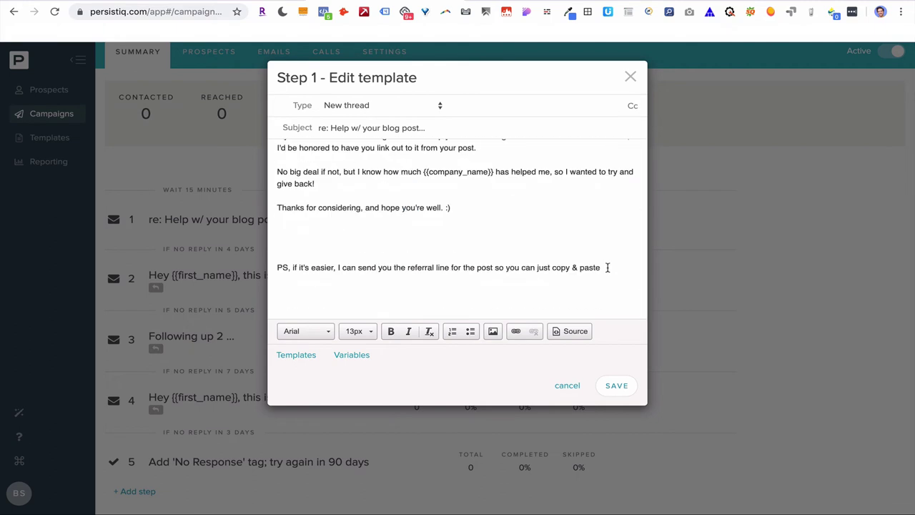
click(628, 393)
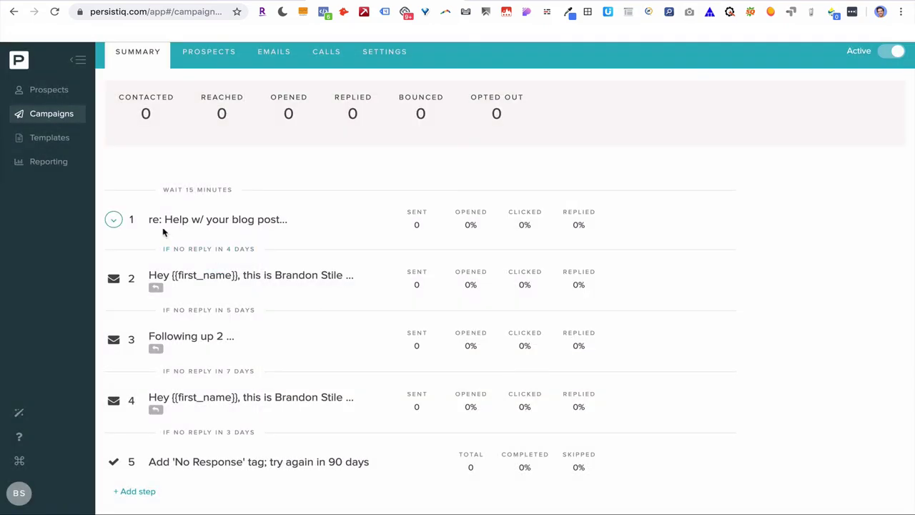
Read the follow-up email templates of campaign steps 2 and 4, closing each one without saving
click(245, 277)
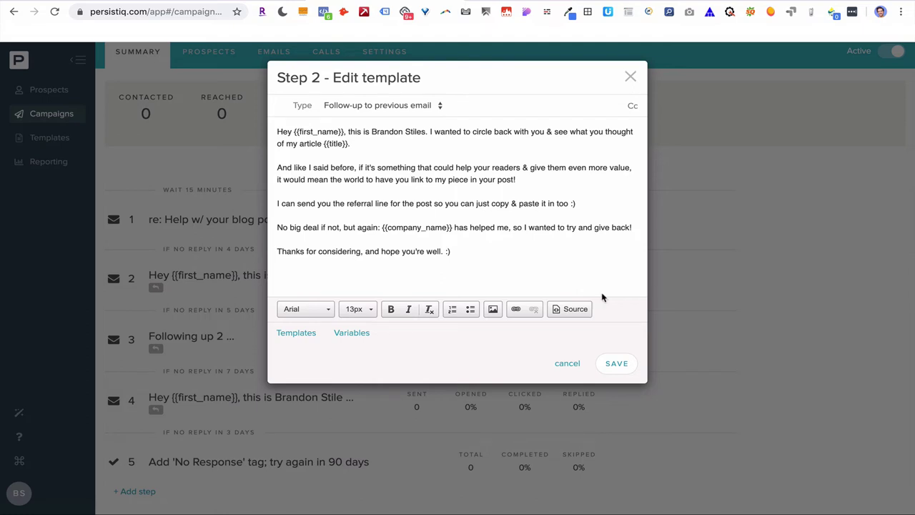
drag(496, 253, 324, 179)
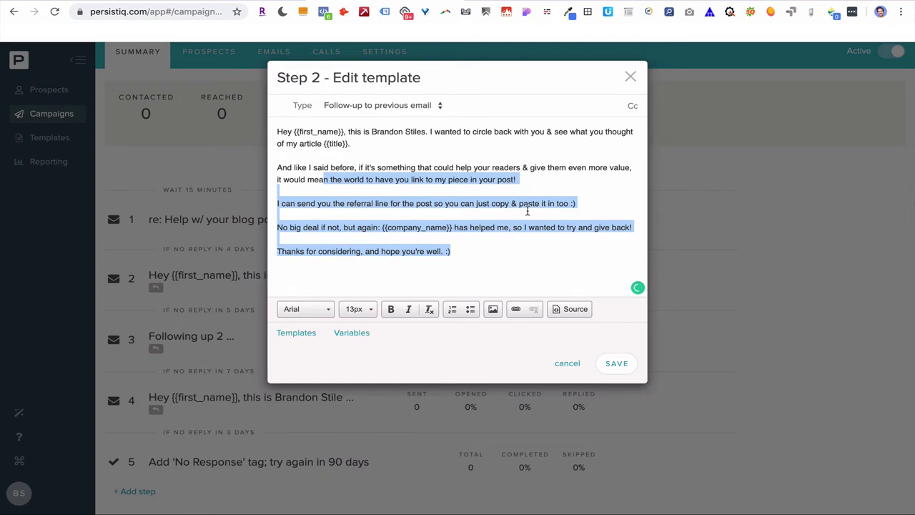
click(630, 76)
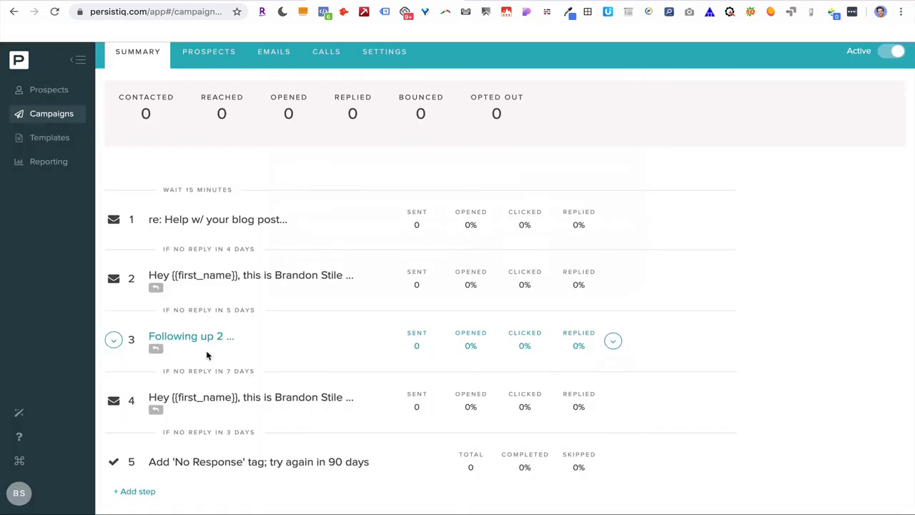
click(223, 398)
click(632, 77)
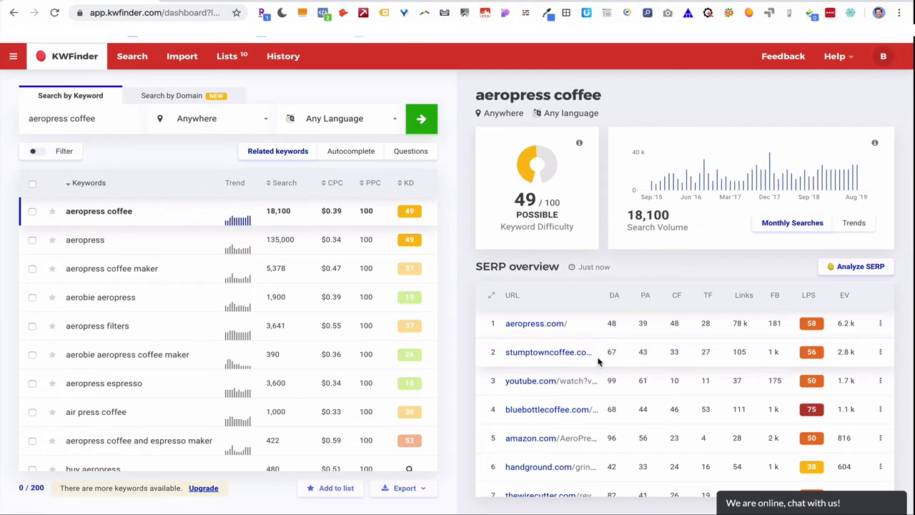
Examine the KWFinder SERP overview for "aeropress coffee", comparing the link figures of the ten ranking pages
mouse_move(745, 296)
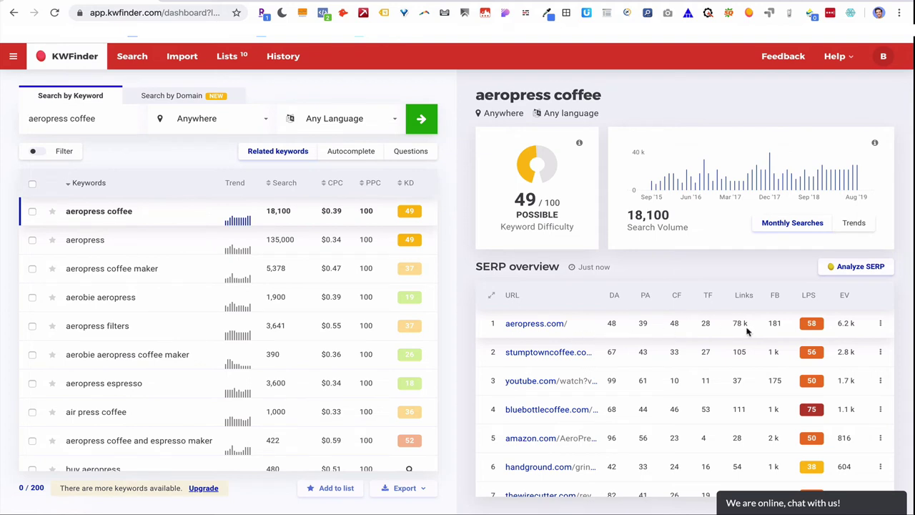
mouse_move(742, 327)
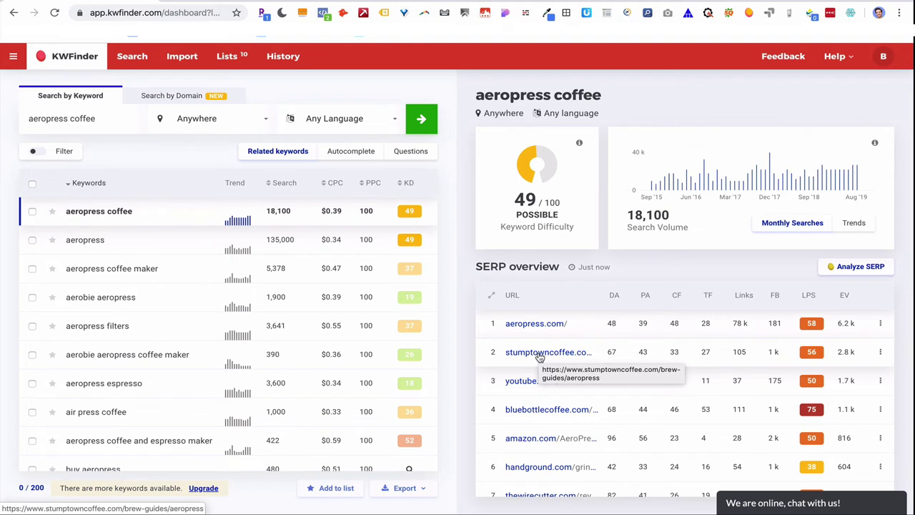
mouse_move(741, 355)
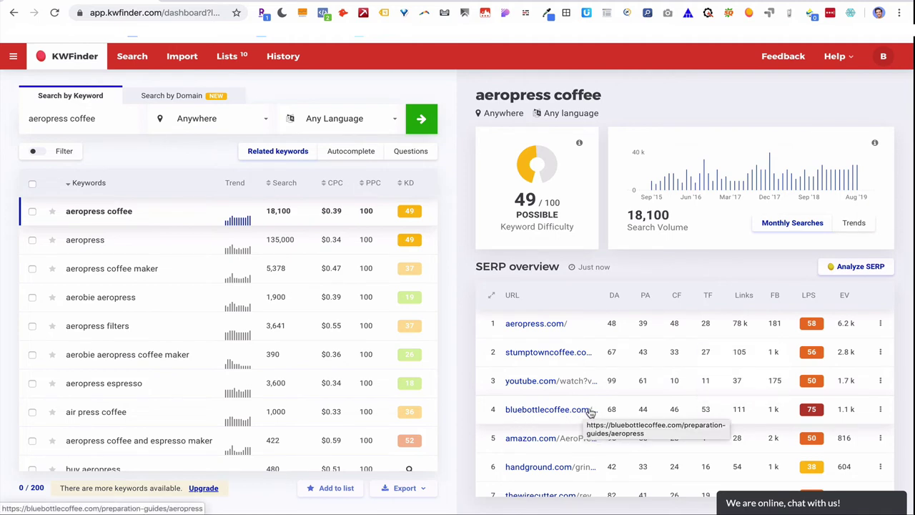
mouse_move(740, 412)
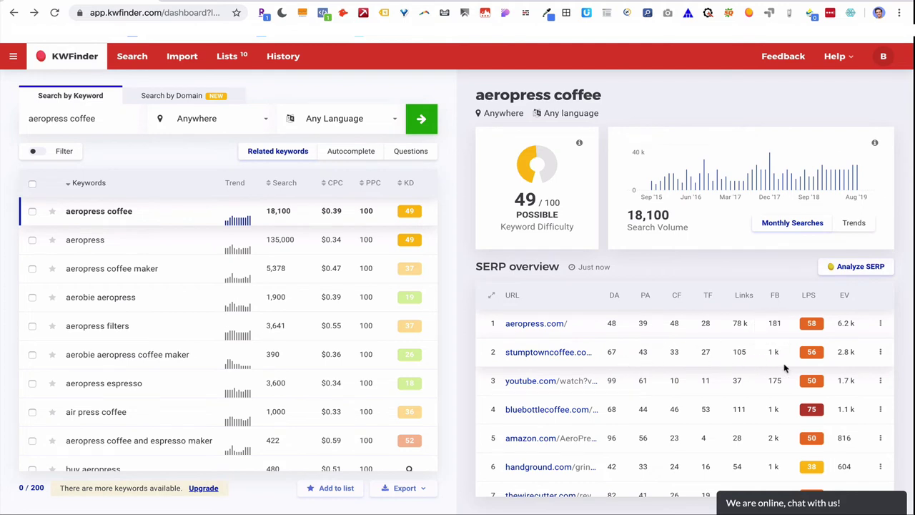
scroll(682, 373, down, 1)
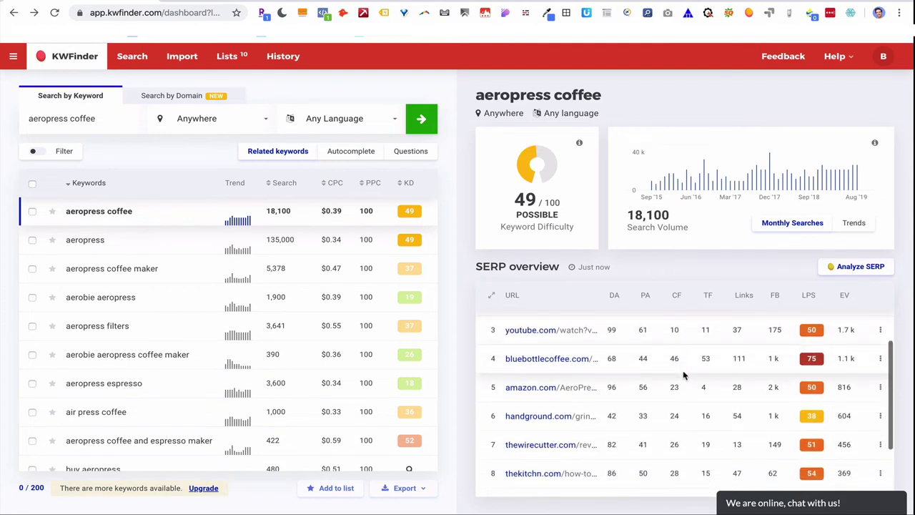
scroll(682, 375, up, 1)
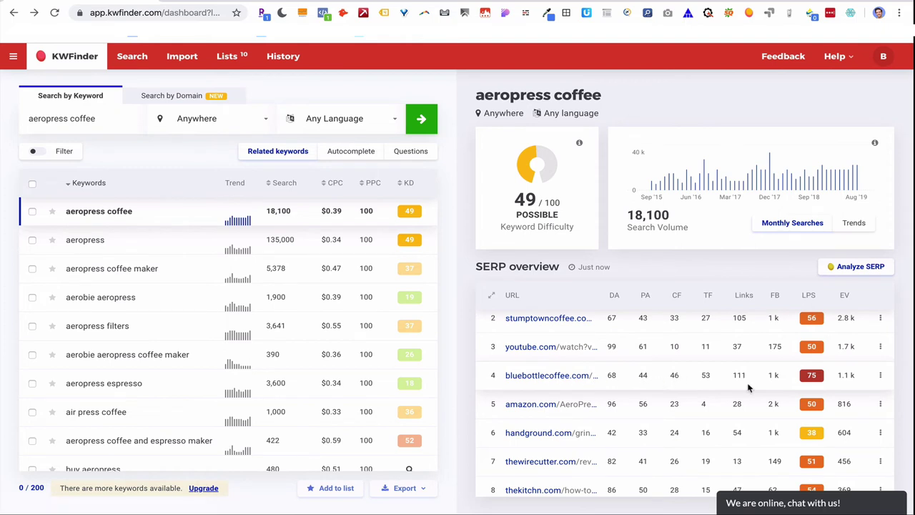
scroll(748, 387, up, 1)
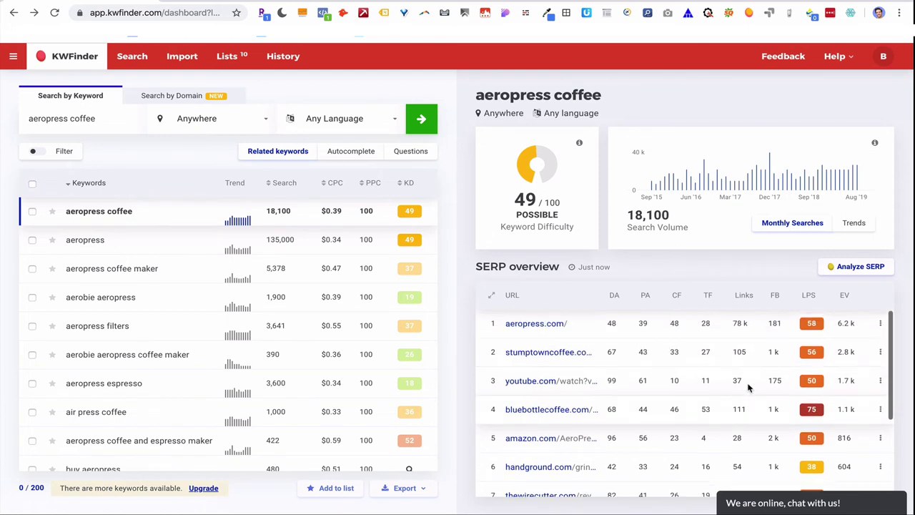
scroll(748, 387, down, 3)
scroll(748, 388, down, 1)
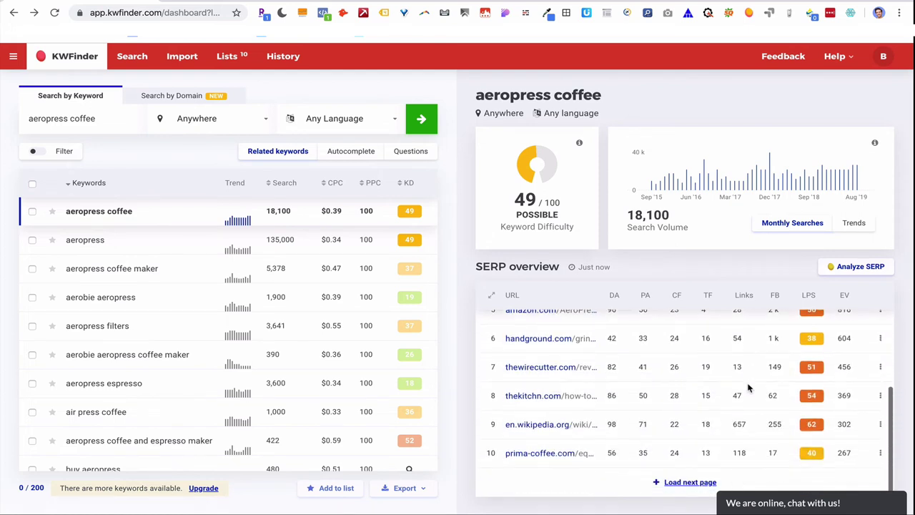
scroll(748, 388, up, 1)
scroll(748, 388, down, 1)
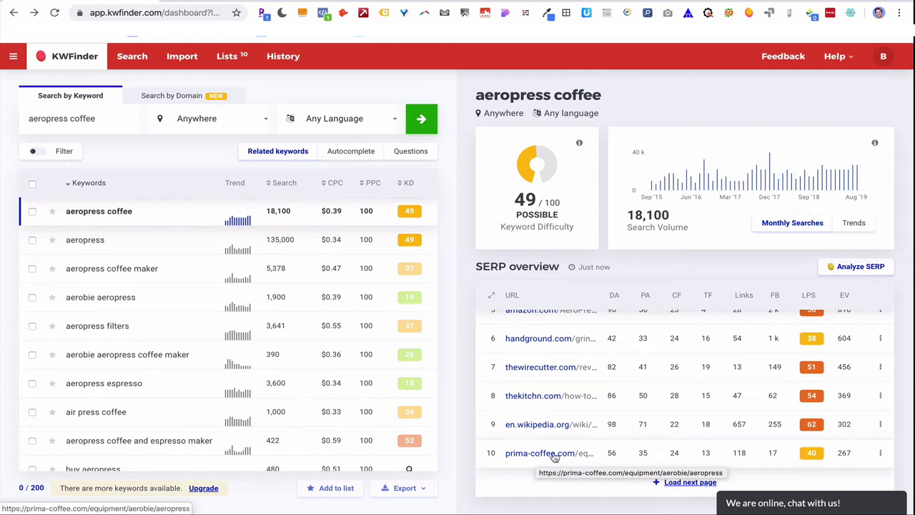
Open the backlinks of the prima-coffee.com search result in LinkMiner and look through the linking pages
click(881, 455)
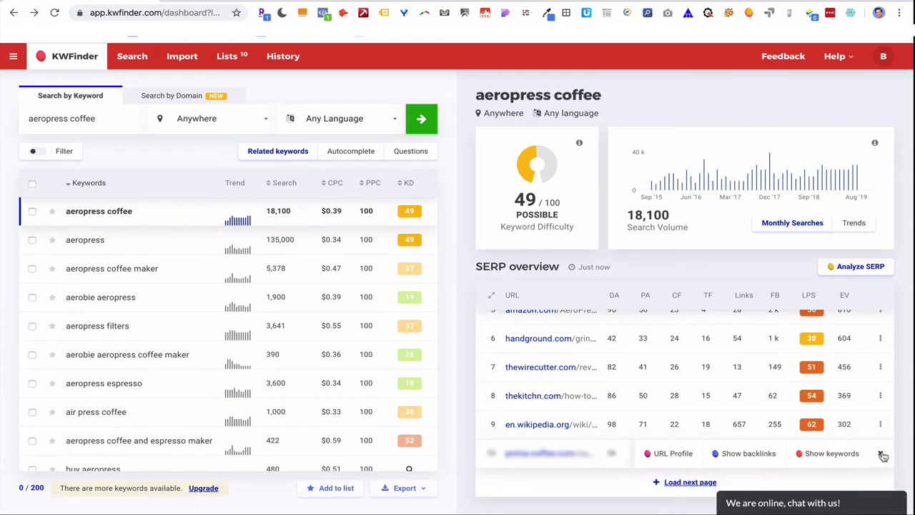
click(743, 452)
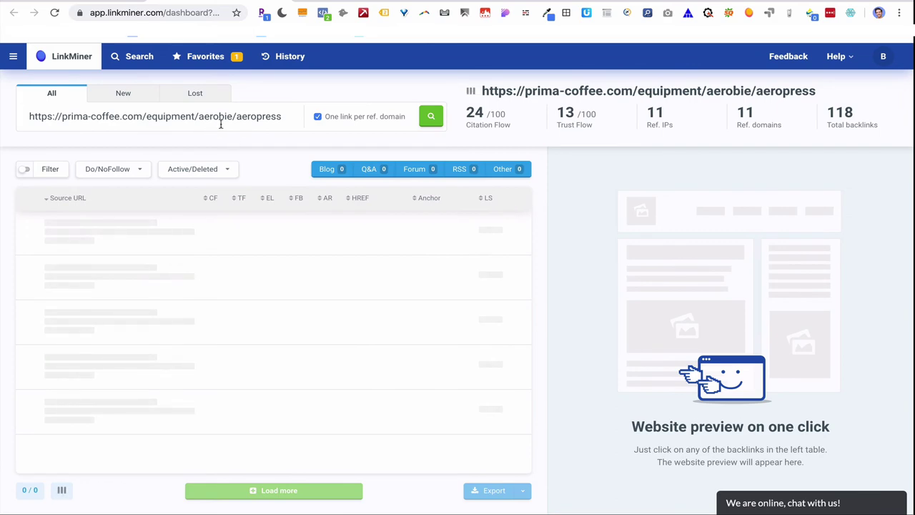
scroll(286, 364, down, 10)
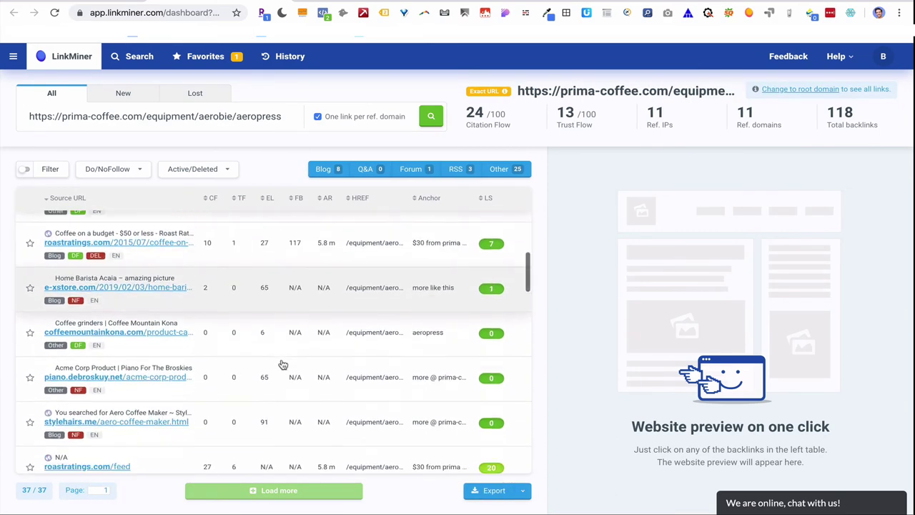
scroll(283, 365, down, 5)
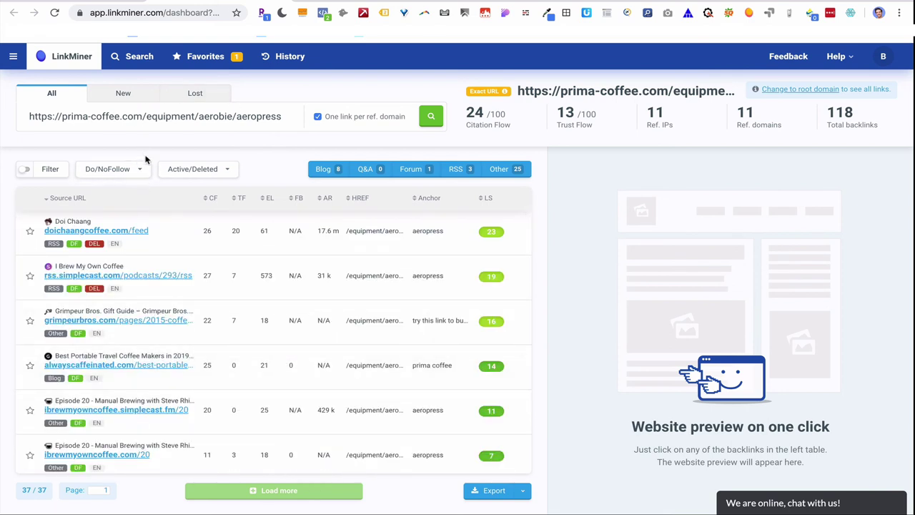
Filter the backlinks to DoFollow links only and exclude the RSS sources
click(137, 169)
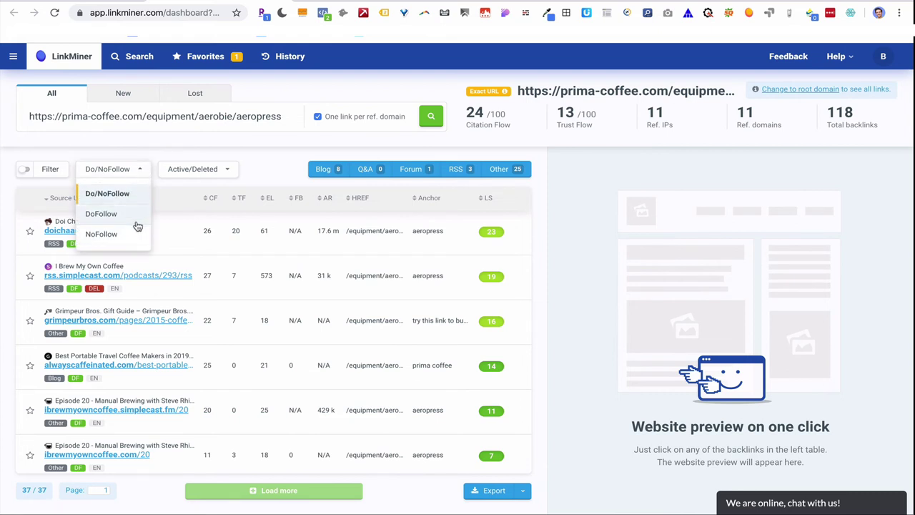
click(101, 214)
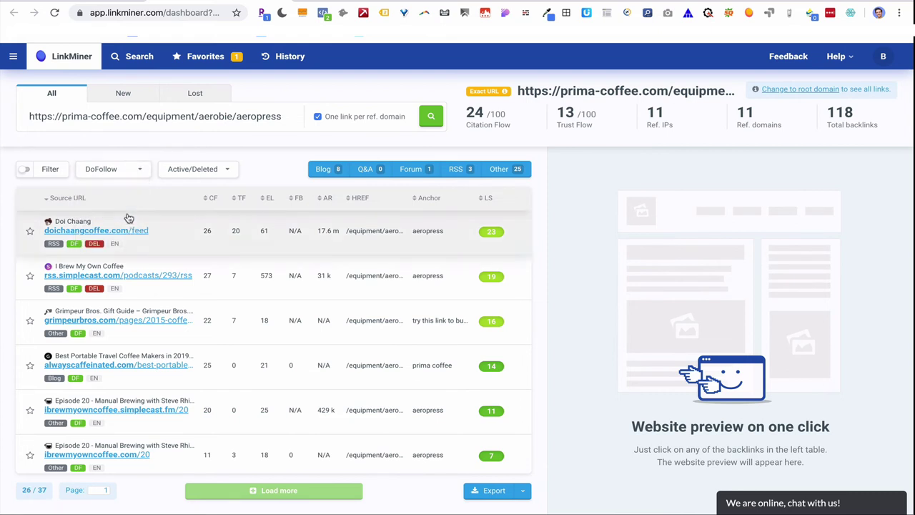
click(456, 169)
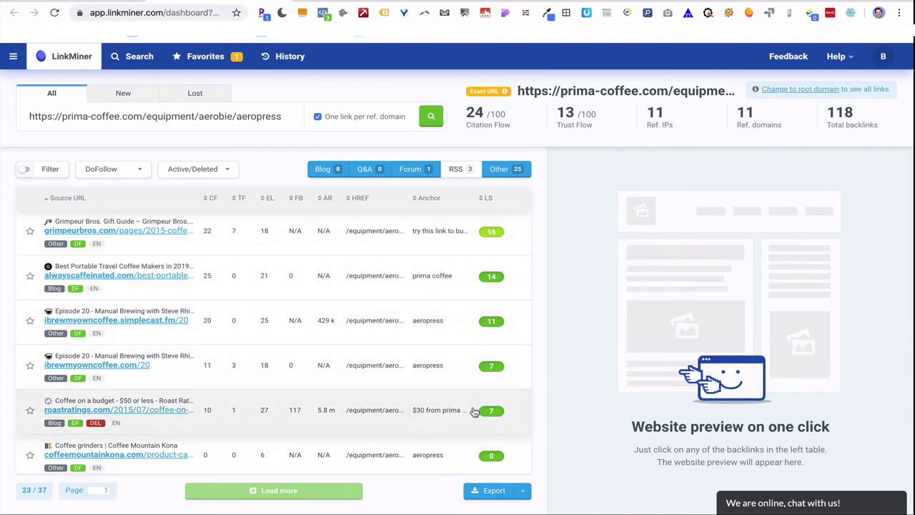
Preview the Grimpeur Bros. gift guide backlink and examine how the article links to the Aeropress page
click(517, 243)
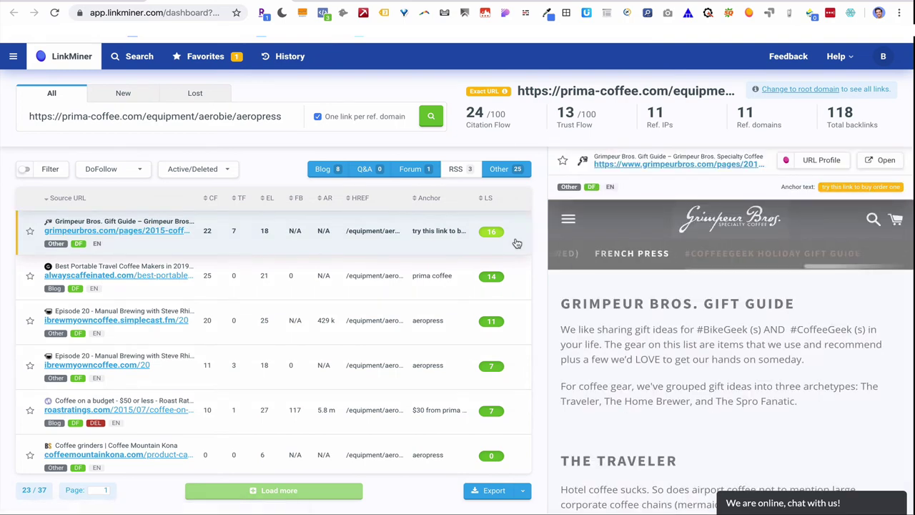
scroll(678, 353, down, 1)
scroll(736, 371, up, 1)
scroll(795, 390, down, 15)
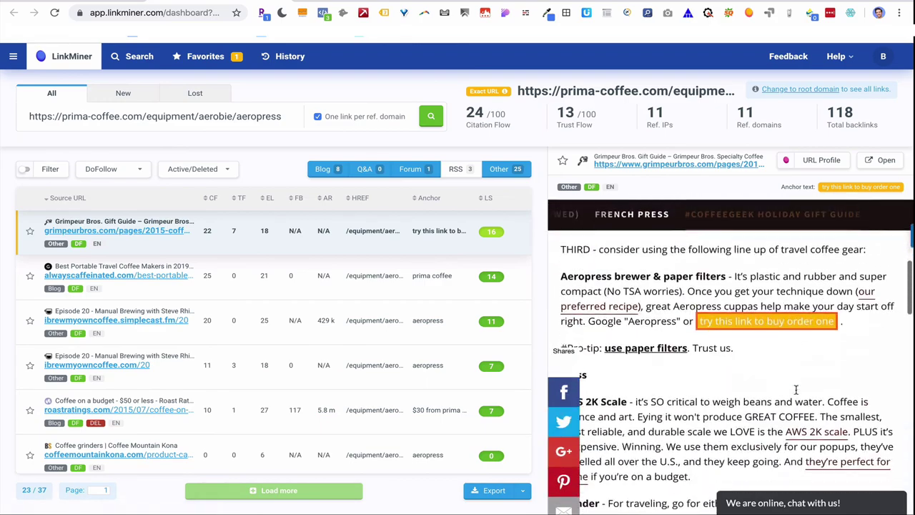
scroll(796, 392, down, 15)
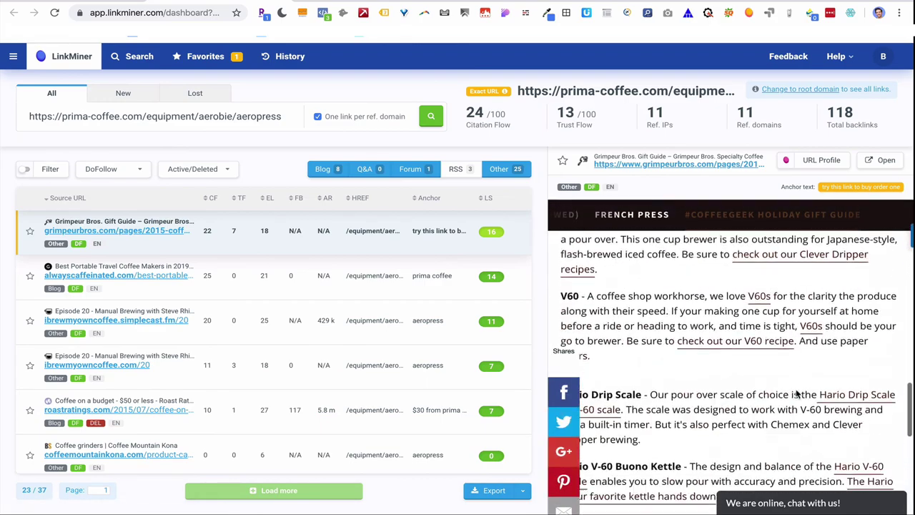
scroll(795, 392, up, 10)
scroll(796, 392, up, 10)
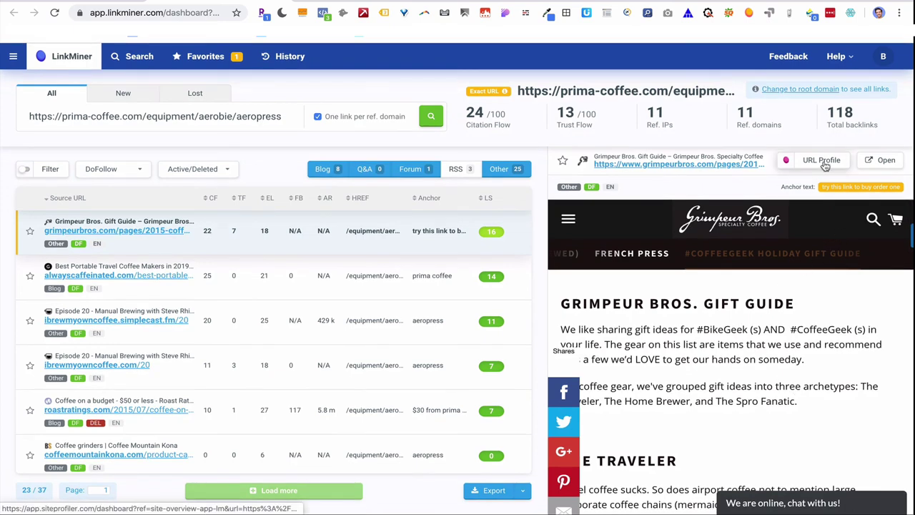
Open the Grimpeur Bros. gift guide in its own tab and look up the site's contact email with Hunter
click(886, 161)
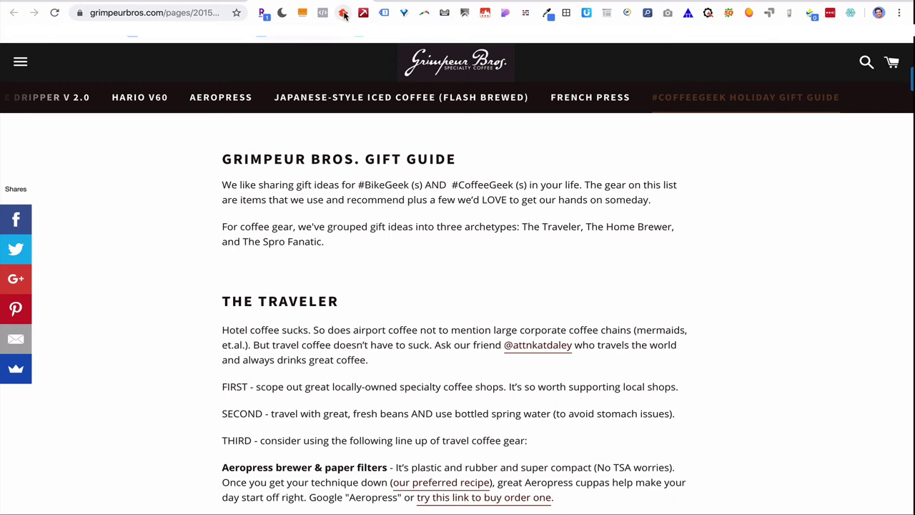
click(607, 13)
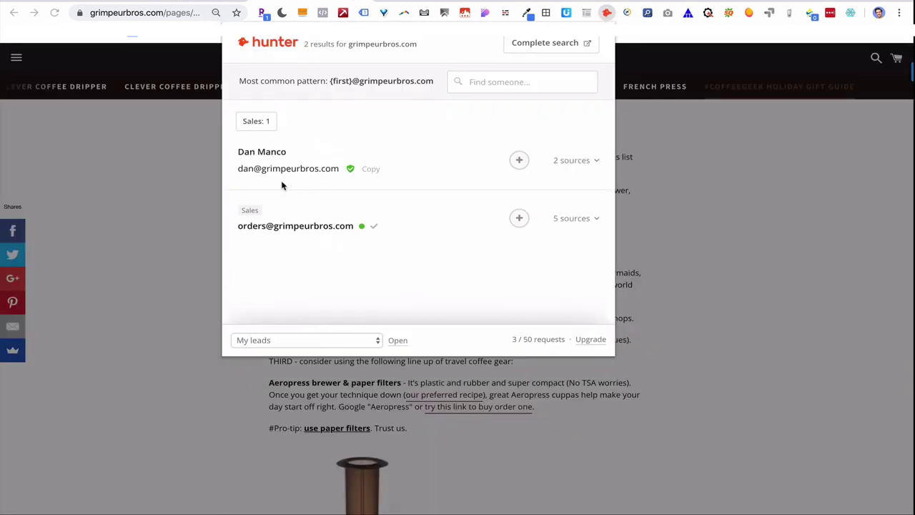
mouse_move(259, 173)
click(309, 175)
Switch to the outreach spreadsheet and enter the headers First Name, Email and Original Article in row 1
key(ctrl+Tab)
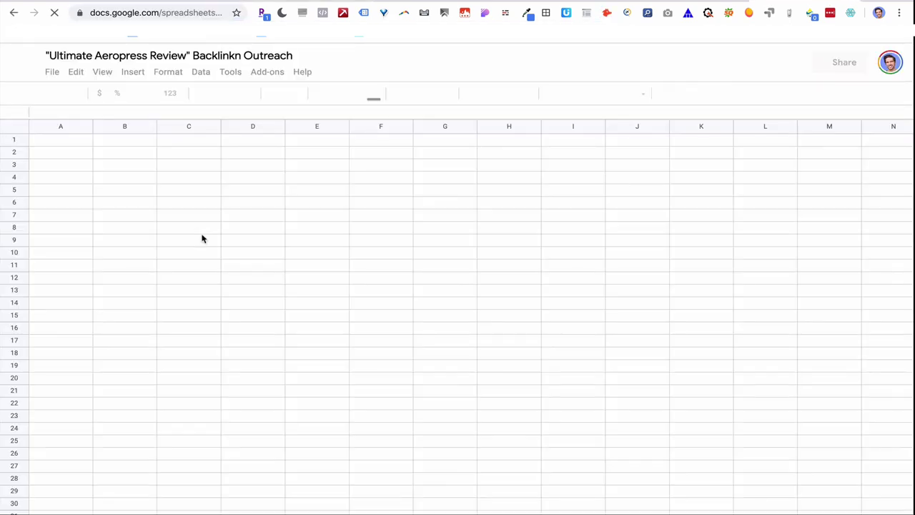
text(First name)
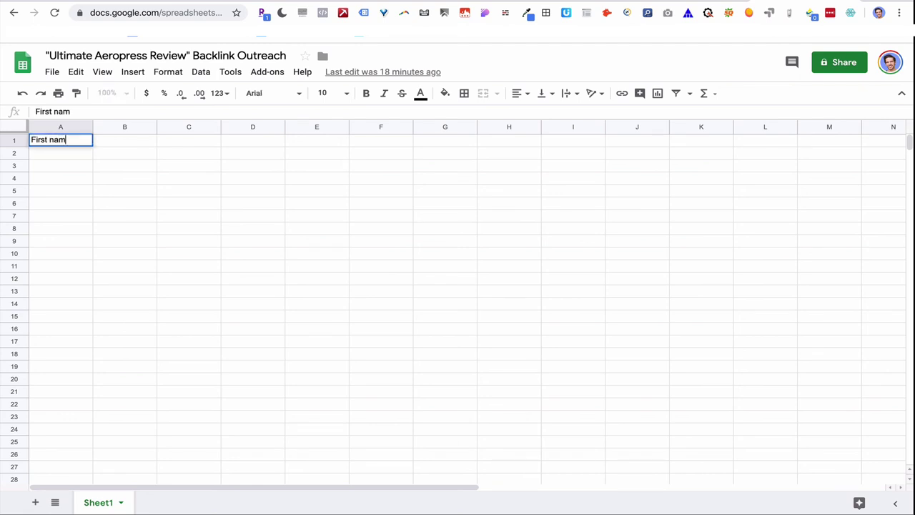
key(Tab)
text(Email)
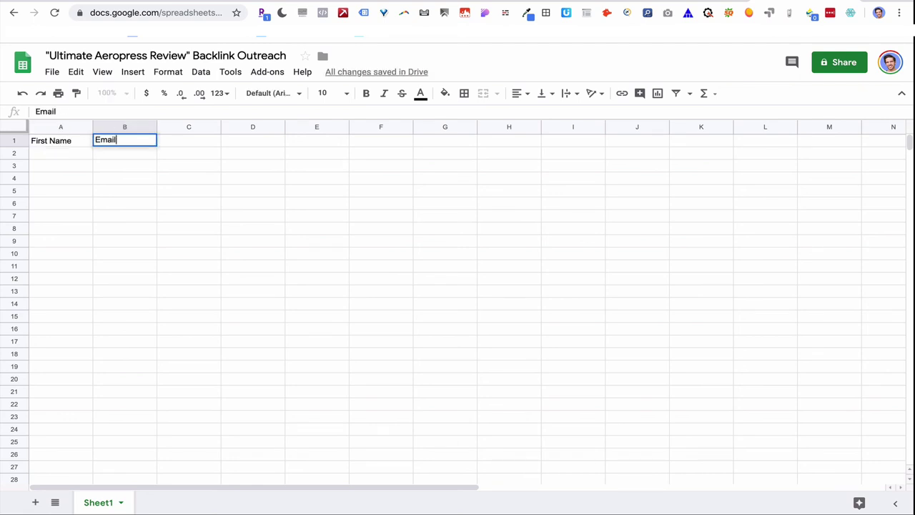
key(Tab)
text(Articl)
key(super+a)
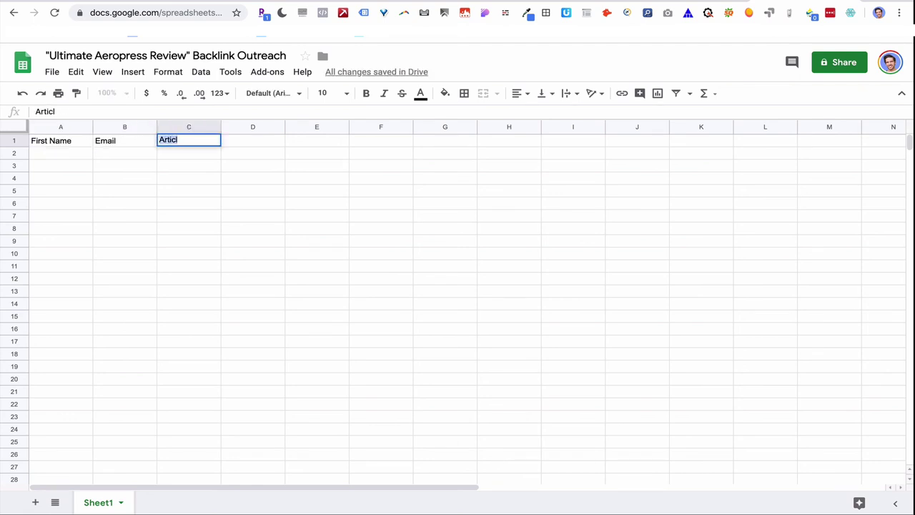
text(Original Article)
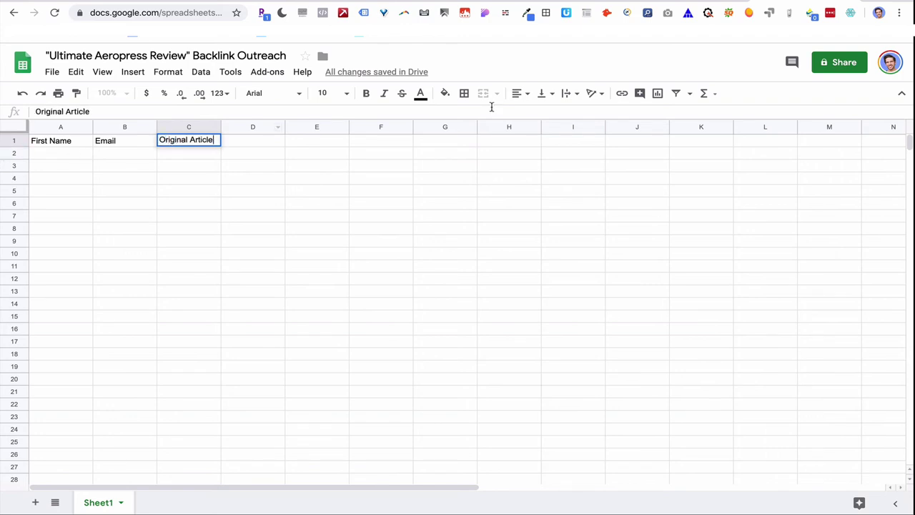
Add the Grimpeur Bros. contact's email and first name in row 2 and widen all the columns
click(141, 155)
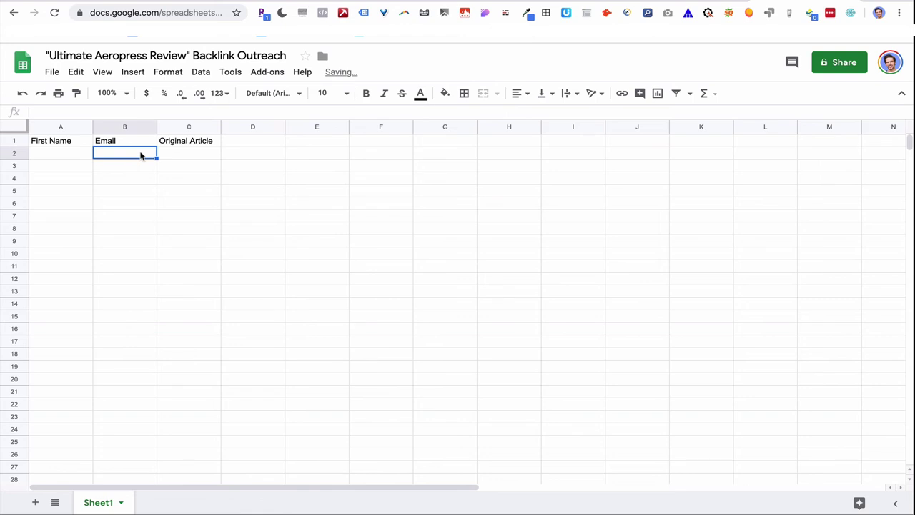
key(ctrl+v)
click(51, 152)
text(Da)
key(Return)
key(ctrl+a)
drag(93, 126, 159, 127)
Copy the Grimpeur Bros. gift guide's web address into C2 under Original Article and widen column C to fit
click(396, 159)
key(ctrl+Tab)
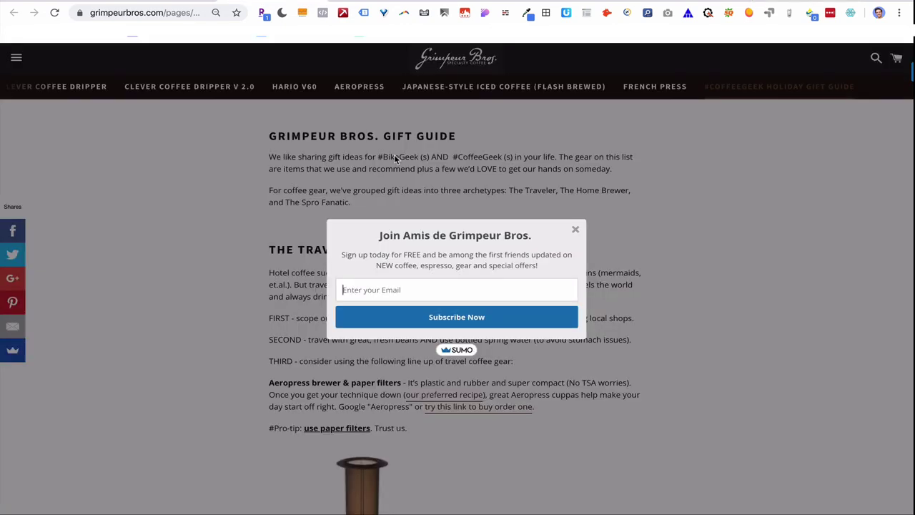
key(ctrl+l)
key(ctrl+c)
key(ctrl+shift+Tab)
key(ctrl+v)
drag(548, 127, 551, 127)
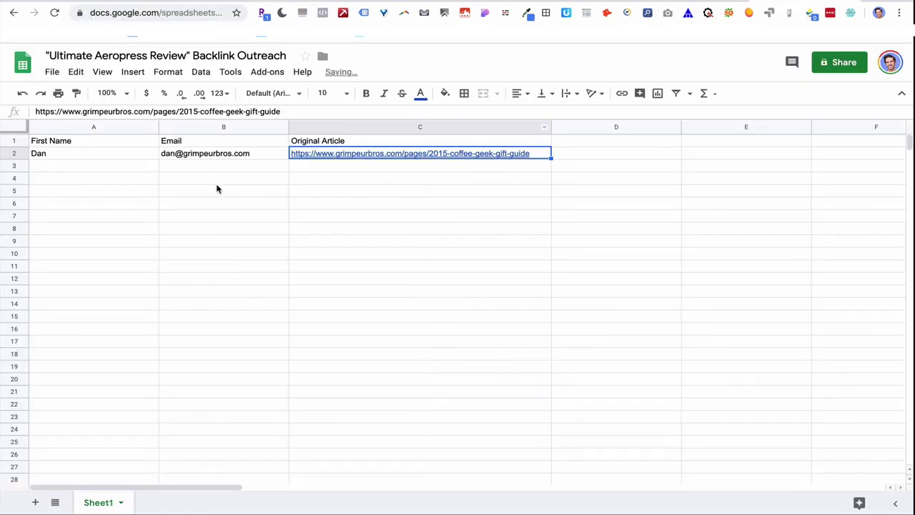
click(48, 169)
click(16, 140)
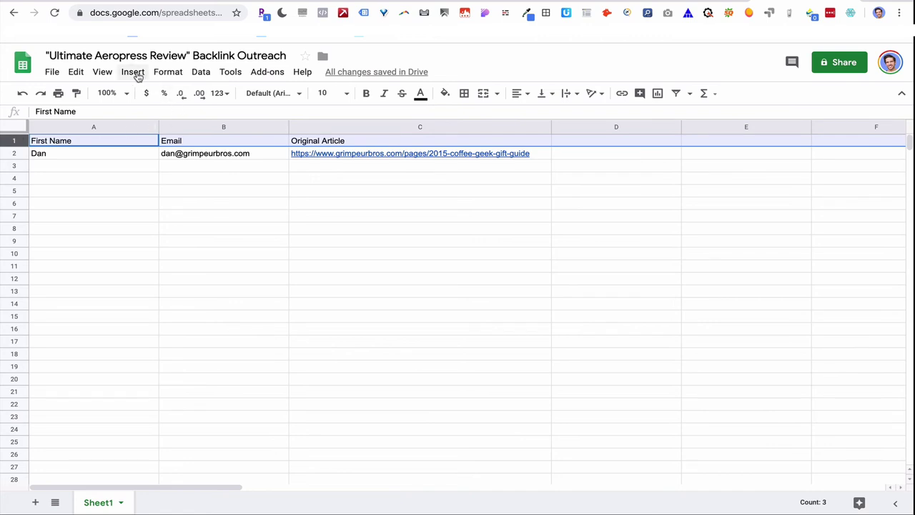
click(91, 168)
scroll(91, 176, down, 1)
scroll(91, 176, up, 1)
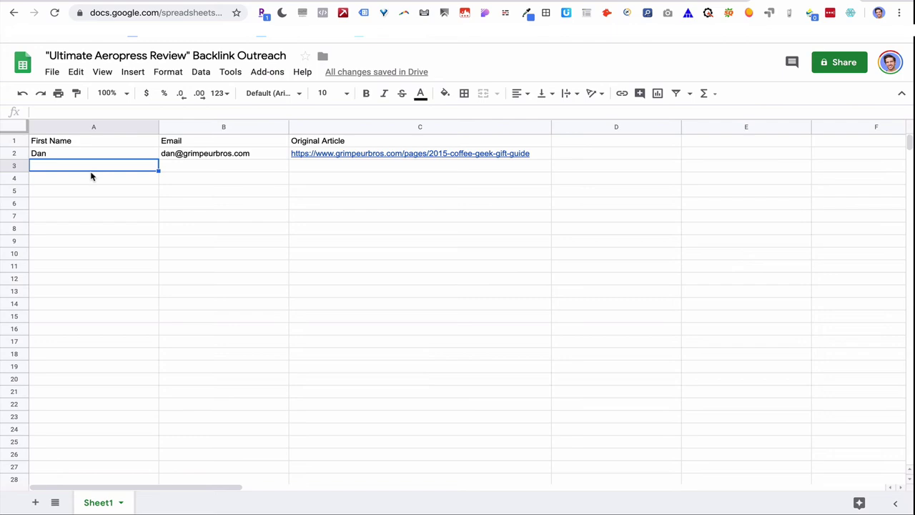
Open the alwayscaffeinated.com backlink from LinkMiner in its own tab and look up the site's contact emails with Hunter
click(251, 14)
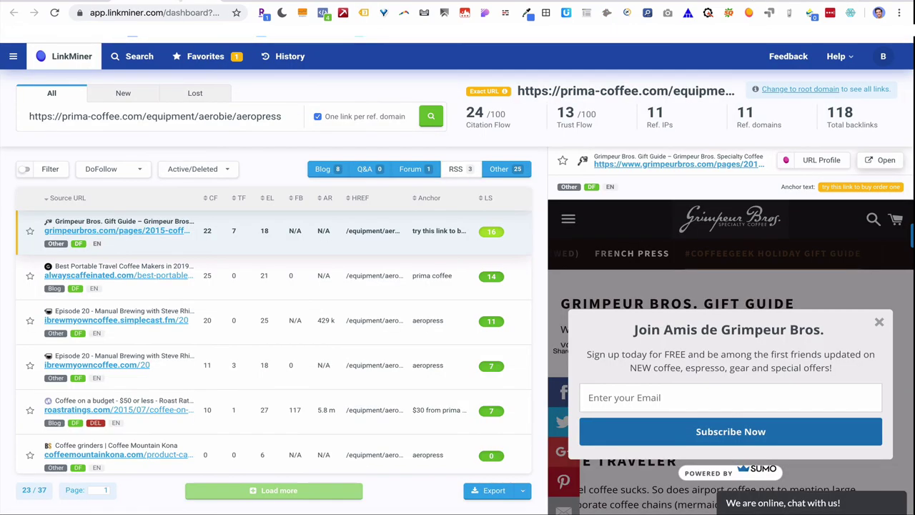
click(516, 275)
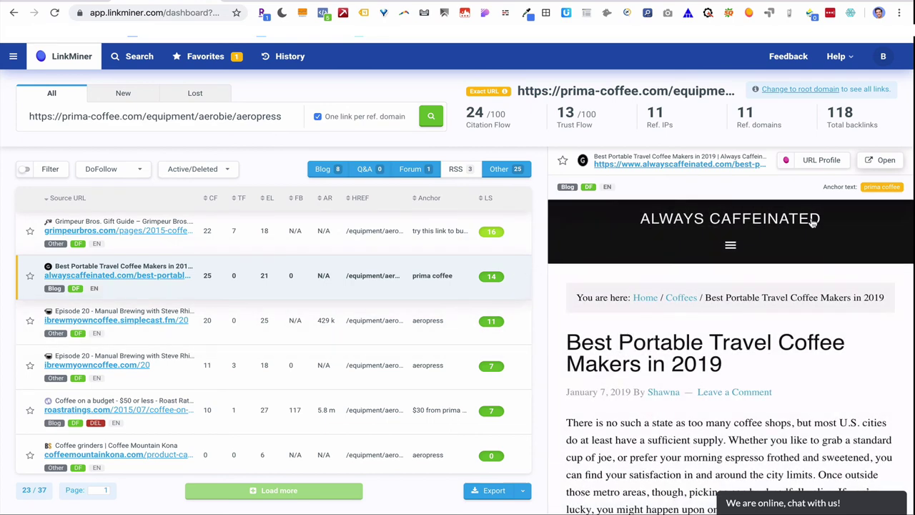
click(866, 163)
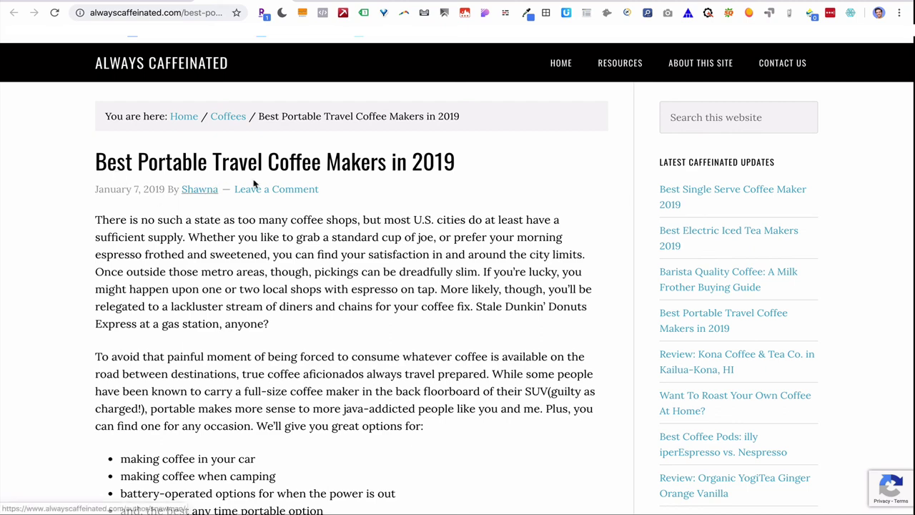
click(607, 13)
click(142, 308)
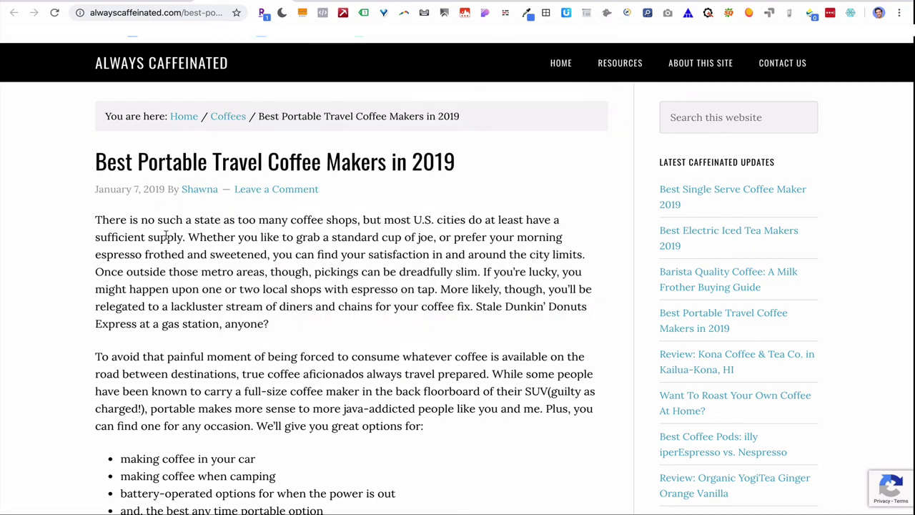
Open the ibrewmyowncoffee.simplecast.fm/20 backlink from LinkMiner in its own tab and look up its contact emails with Hunter
key(super+bracketleft)
click(511, 322)
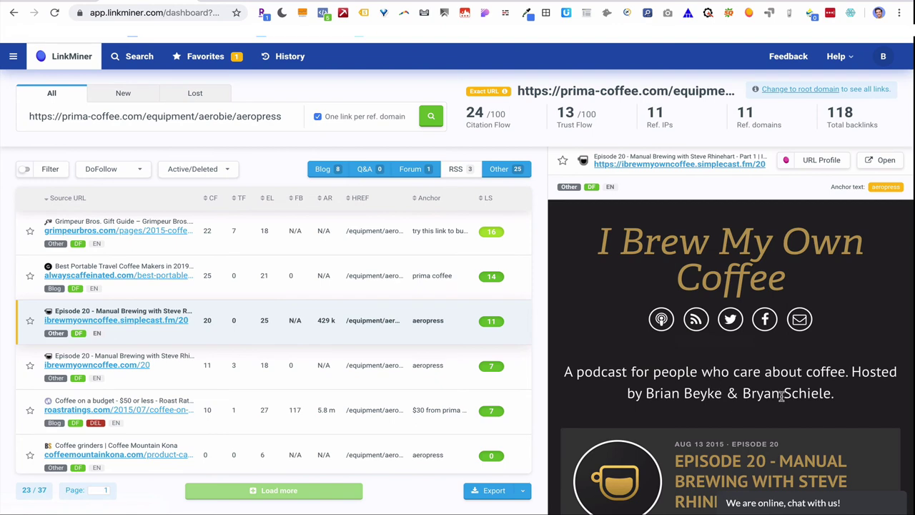
click(879, 162)
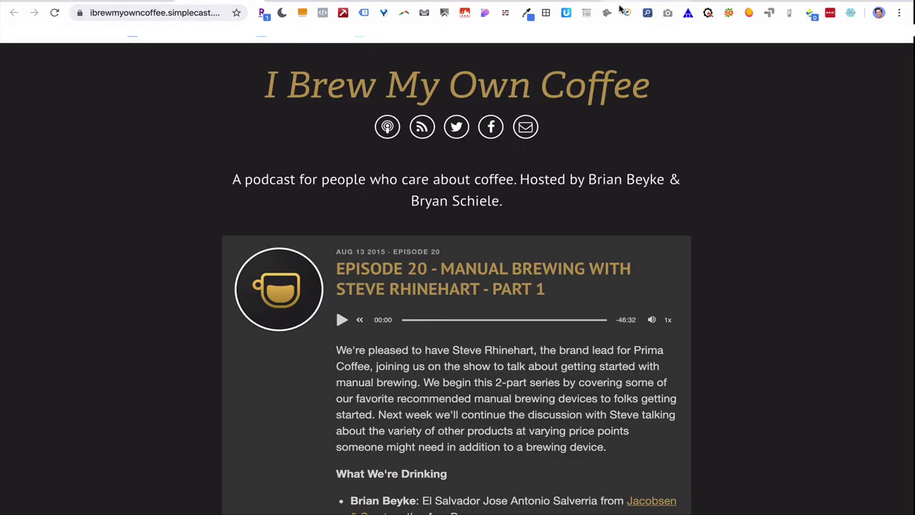
click(607, 13)
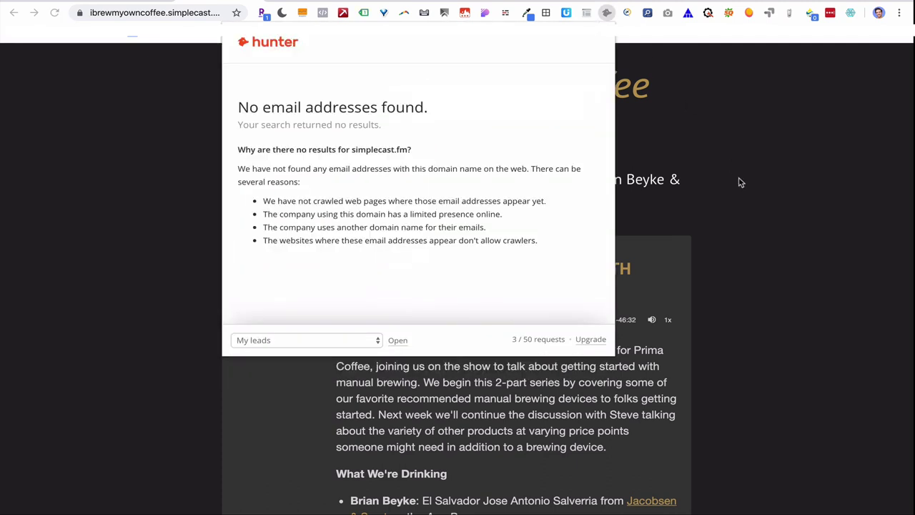
click(739, 179)
Find the podcast's contact details on its page and add the host's first name and email in row 3 of the spreadsheet
scroll(470, 504, down, 15)
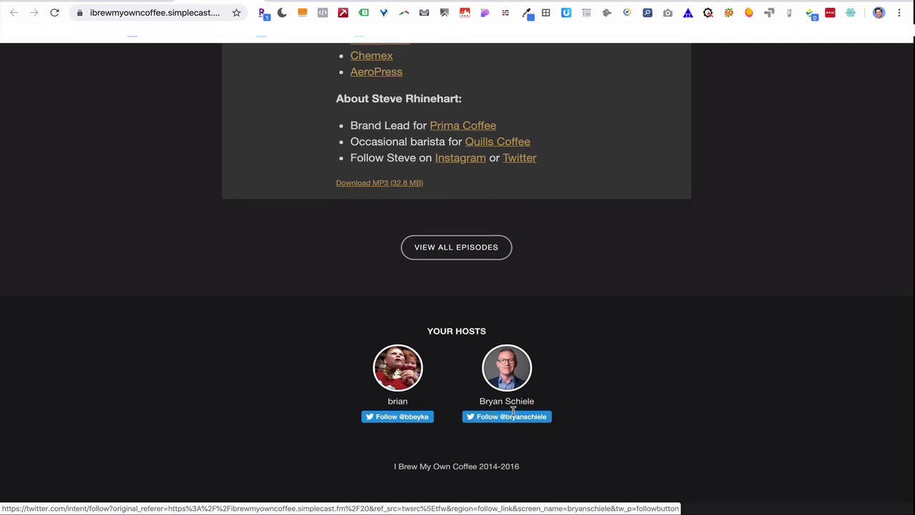
scroll(512, 411, up, 20)
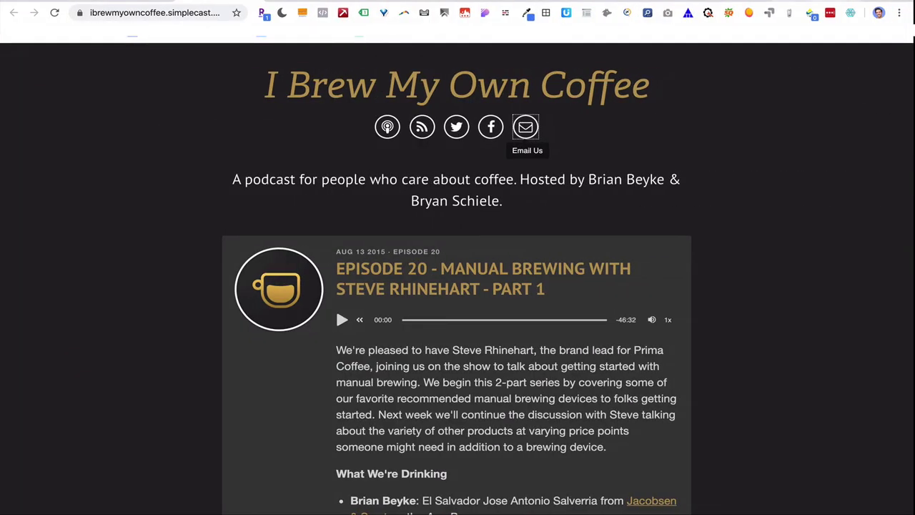
key(ctrl+Tab)
text(Bryan)
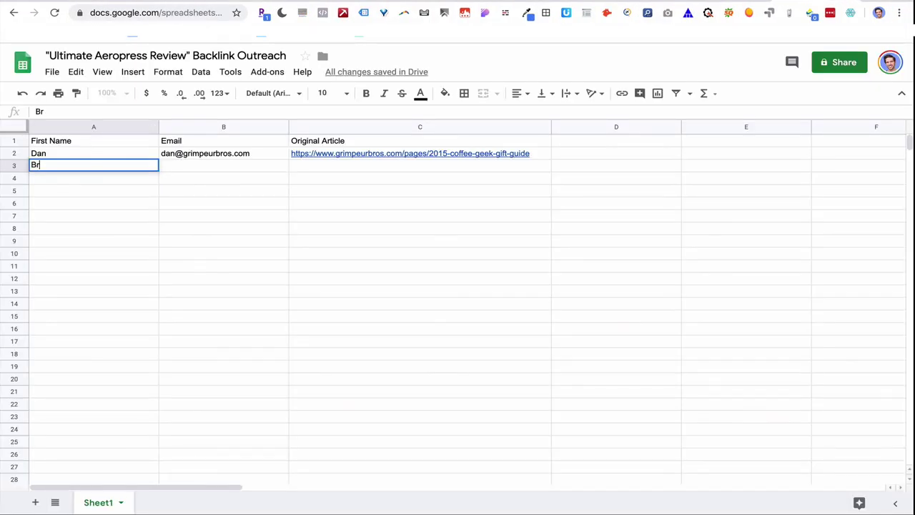
key(Tab)
key(ctrl+v)
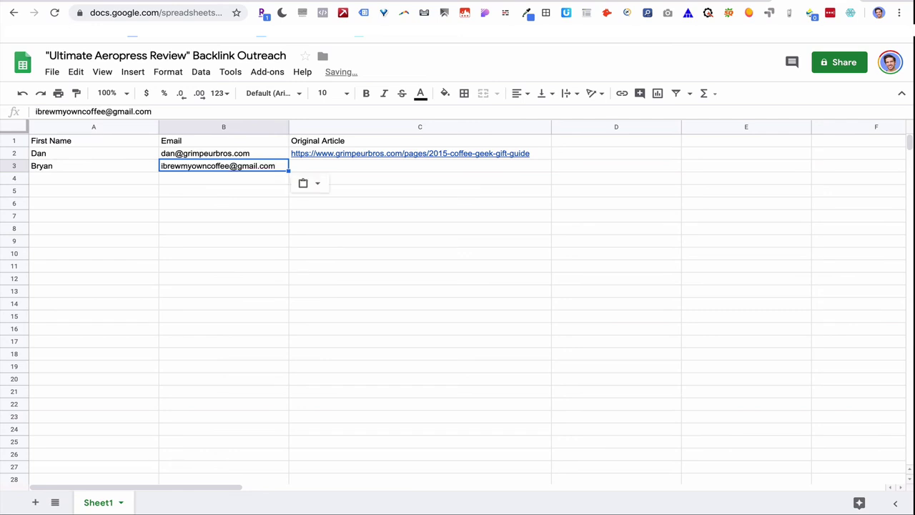
key(Tab)
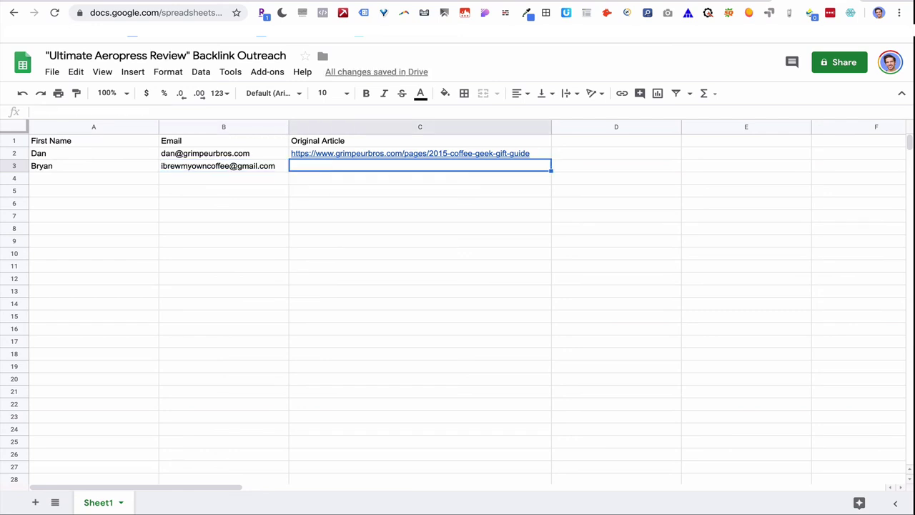
key(ctrl+shift+Tab)
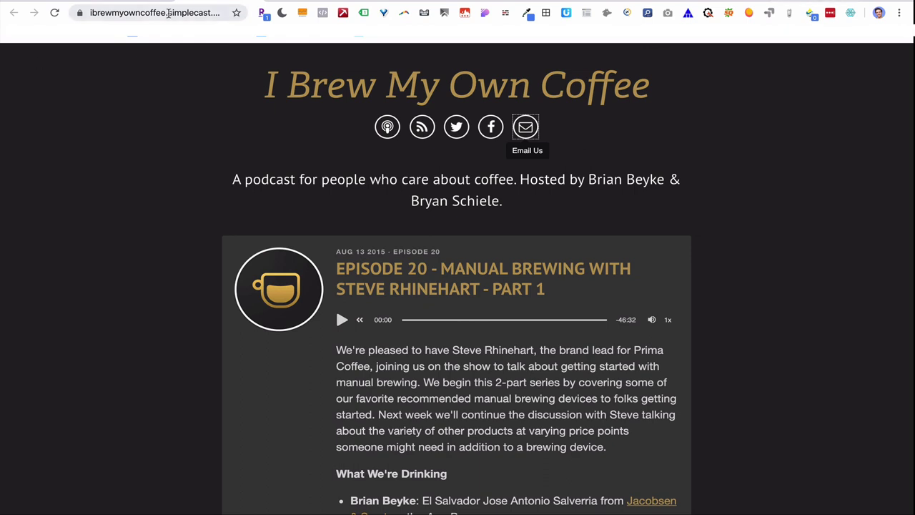
key(ctrl+Tab)
click(62, 178)
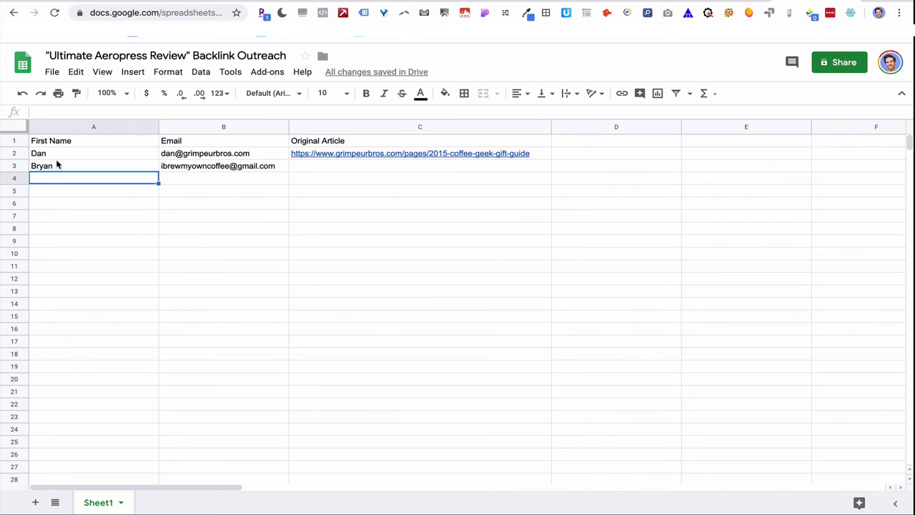
Download the current sheet as a comma-separated values (.csv) file
click(52, 72)
mouse_move(102, 213)
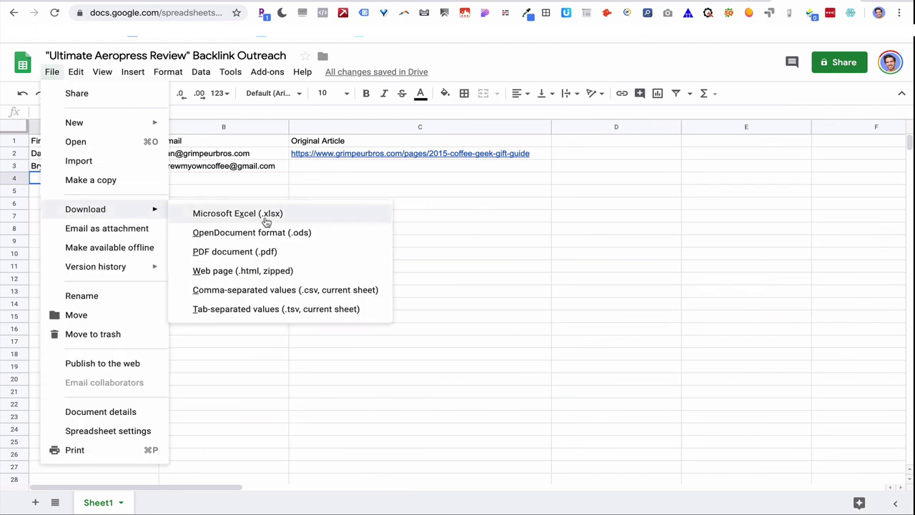
click(256, 291)
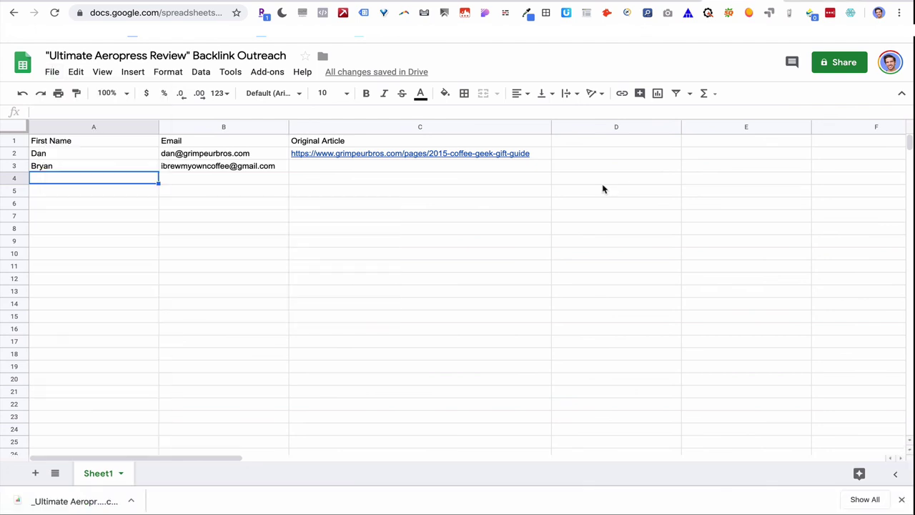
Switch to PersistIQ and upload the downloaded backlink outreach CSV as new prospects from the outreach campaign
key(ctrl+Tab)
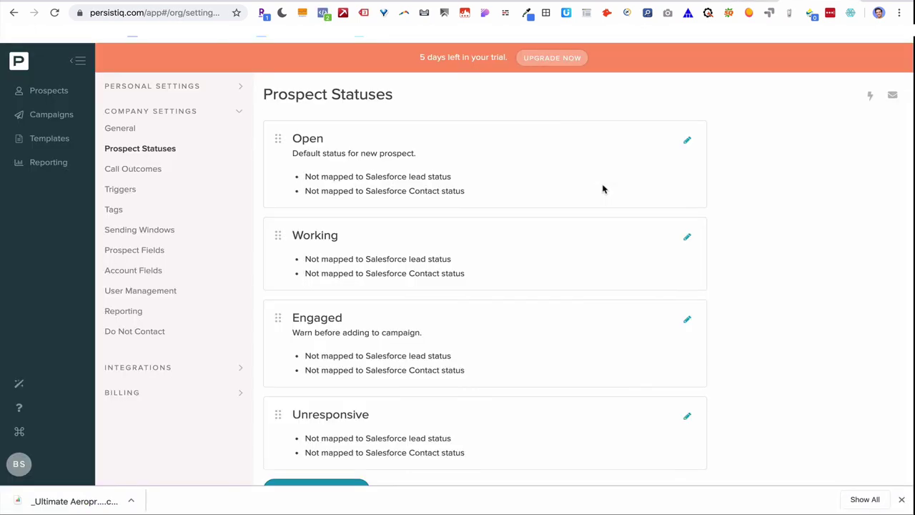
click(68, 116)
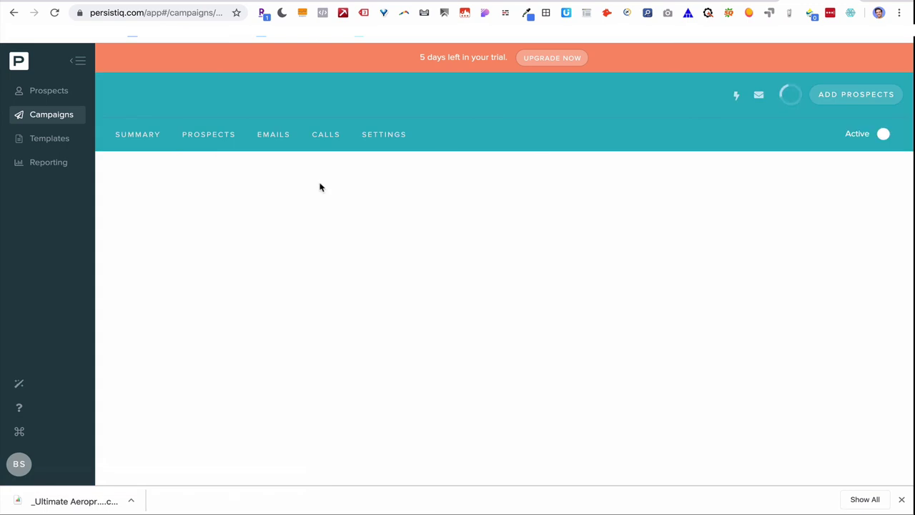
click(842, 96)
click(836, 101)
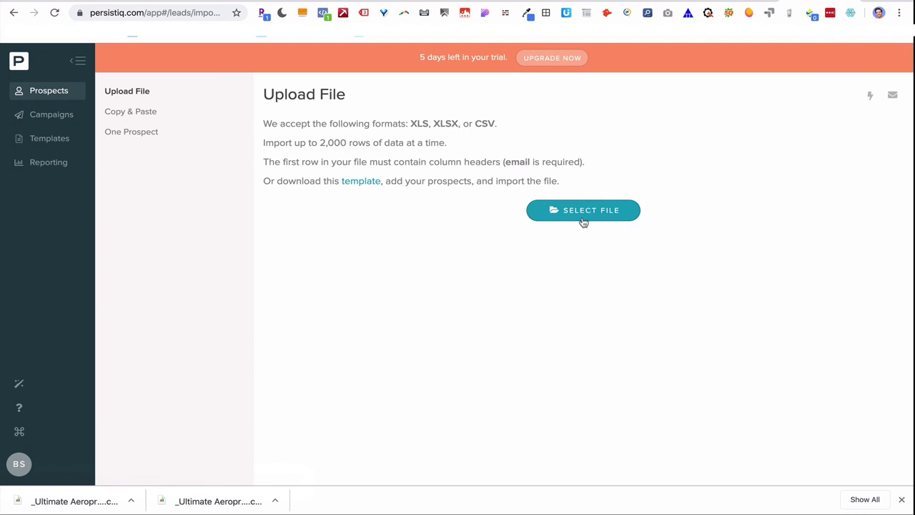
click(583, 222)
double_click(440, 88)
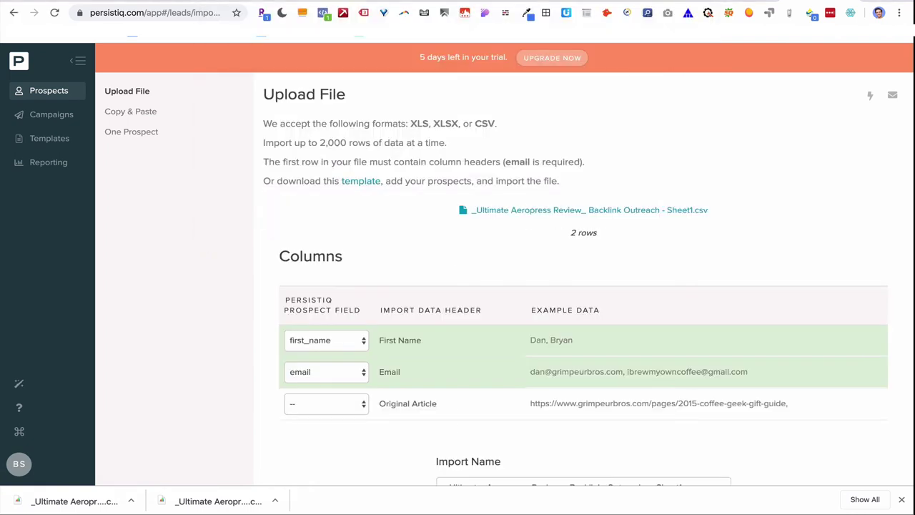
Import the prospects under the name "Aeropress Review Backlink Outreach" and return to the campaigns list
scroll(386, 332, down, 3)
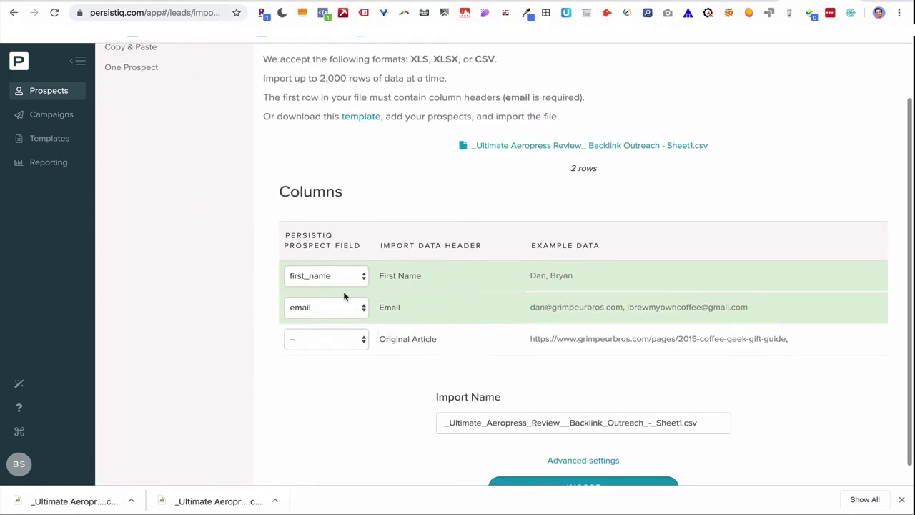
triple_click(517, 400)
key(BackSpace)
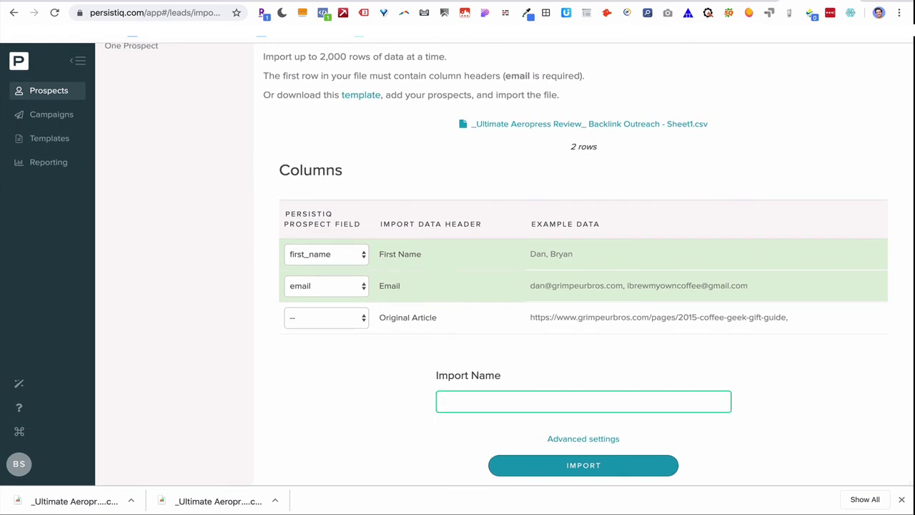
text(Aeropress Review Backlink Outreach)
key(Return)
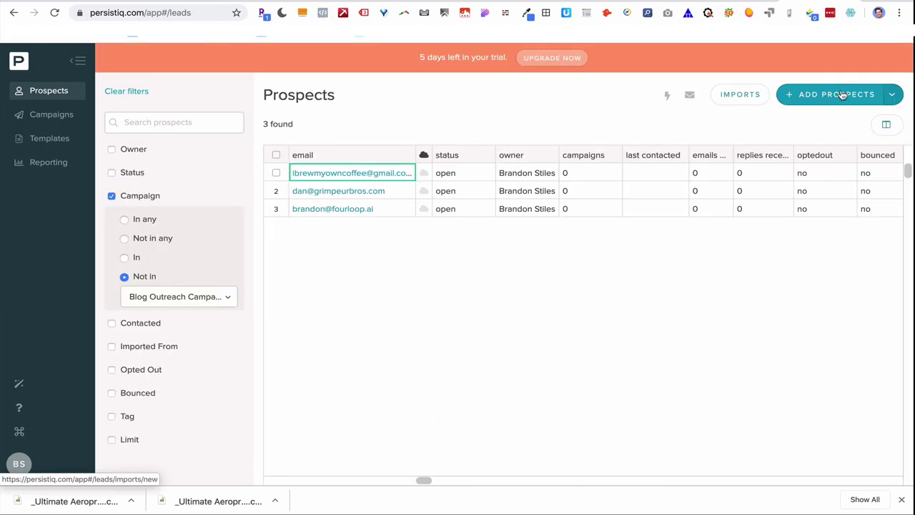
click(47, 116)
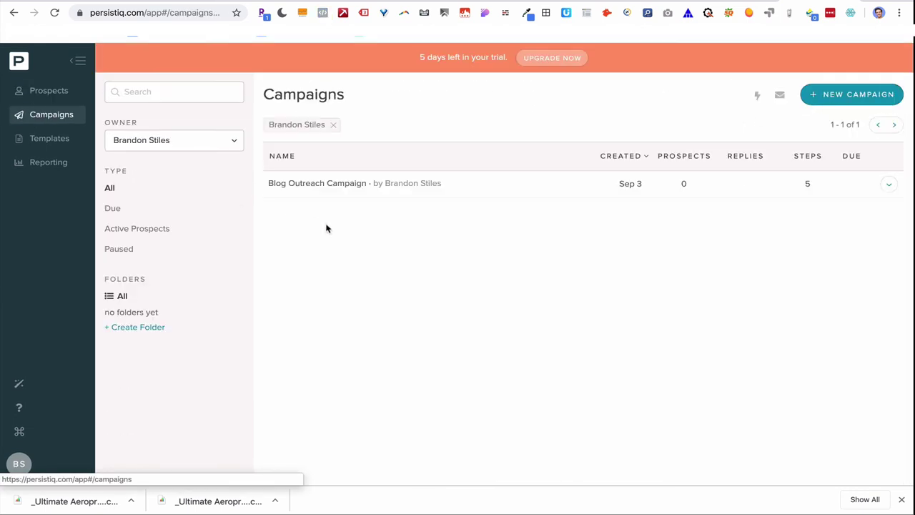